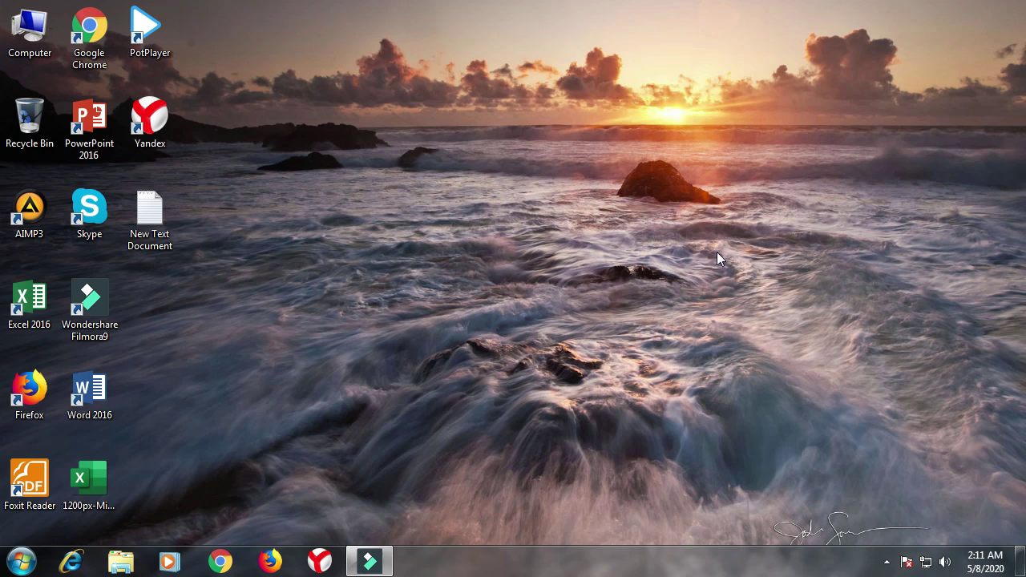
# Step: Launch Excel 2016 from its desktop shortcut to get a blank workbook
pyautogui.doubleClick(28, 303)
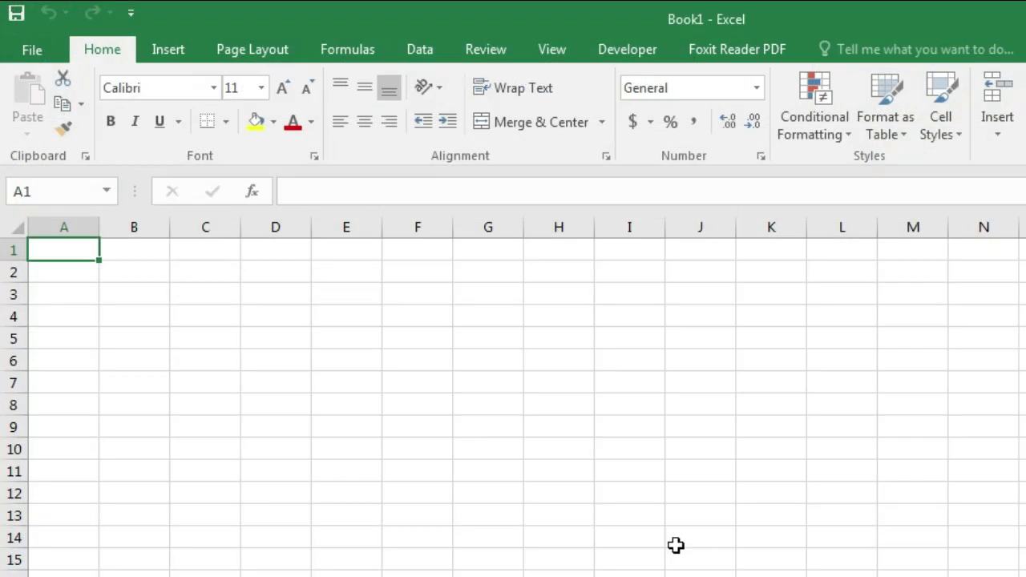
# Step: Label cells B4:B7 as Loan, Rate, Periods and EMI
pyautogui.click(116, 314)
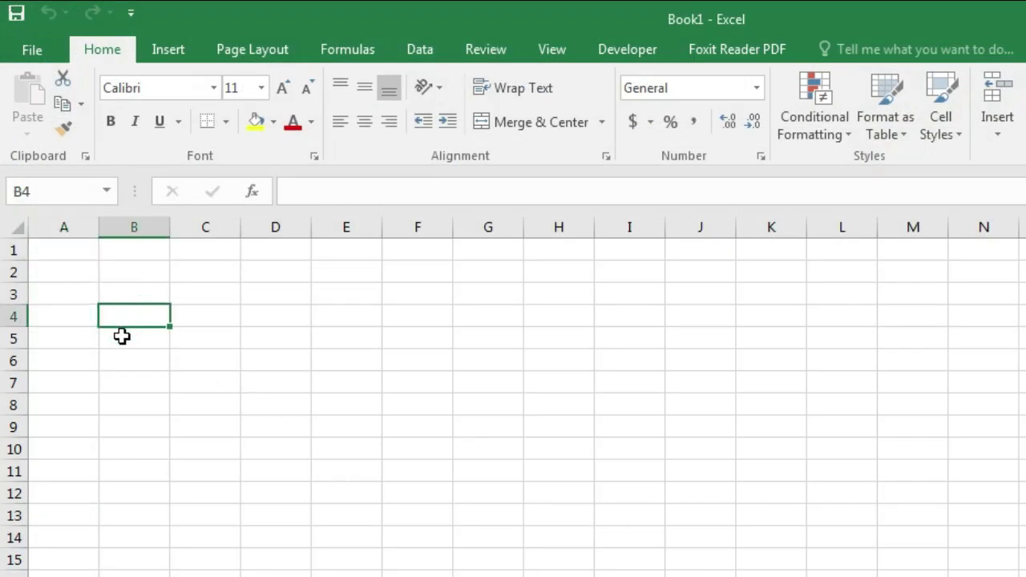
pyautogui.write('Loan')
pyautogui.press('Return')
pyautogui.write('Rate')
pyautogui.press('Return')
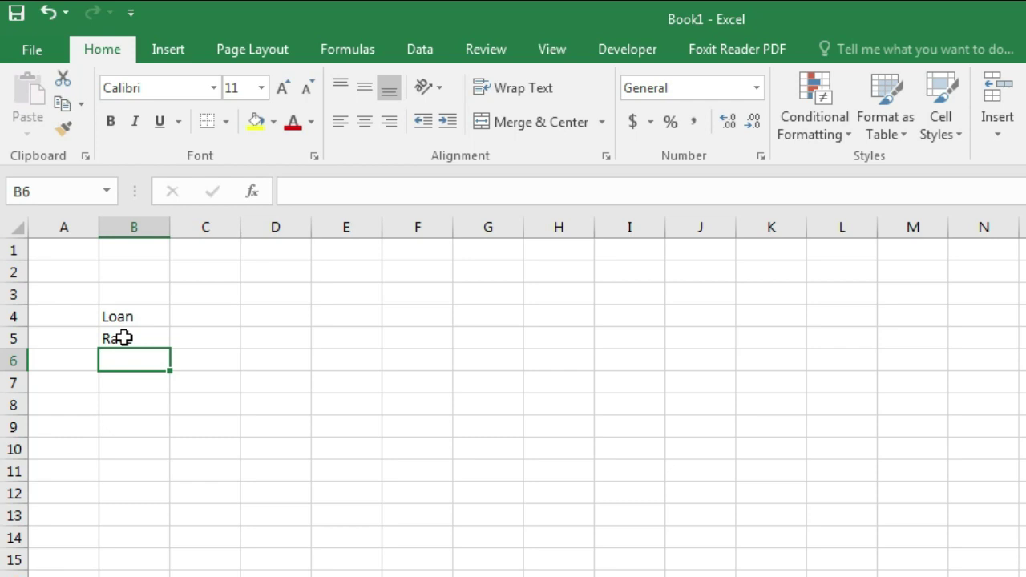
pyautogui.write('Periods')
pyautogui.press('Return')
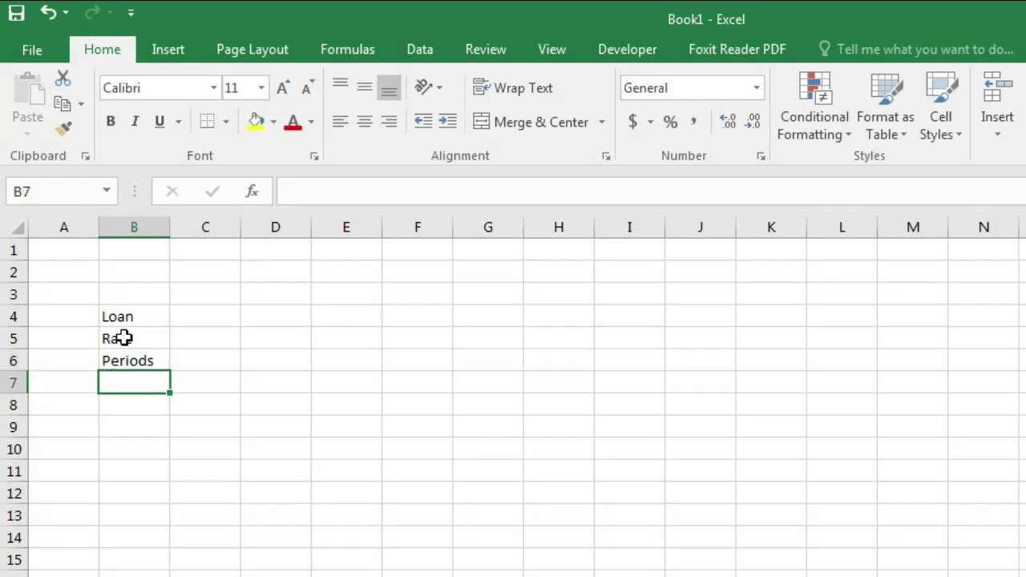
pyautogui.write('EMI')
# Step: Enter 100000, 12% and 12 beside Loan, Rate and Periods, then begin =PMT in C7
pyautogui.click(222, 322)
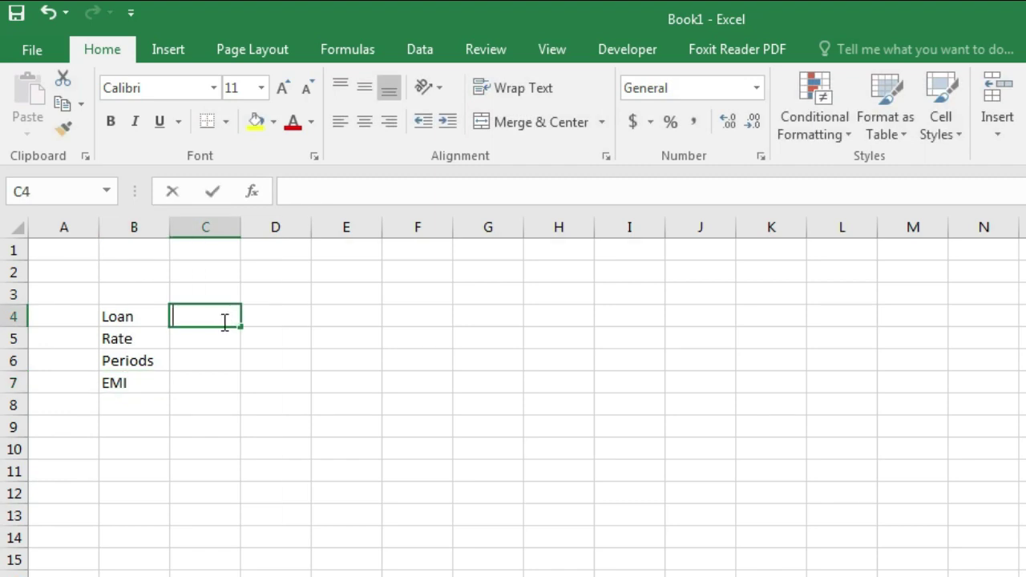
pyautogui.write('10000')
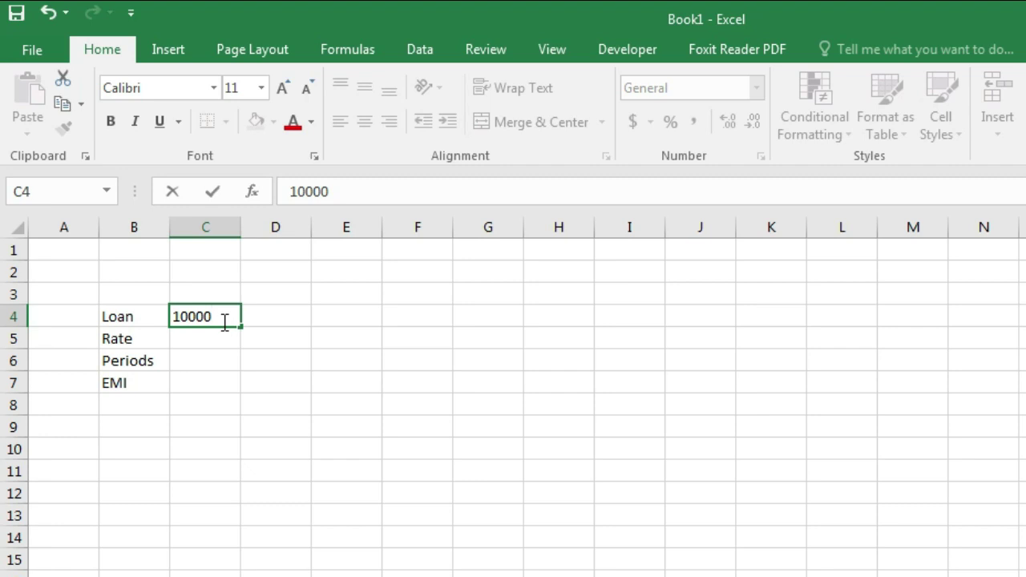
pyautogui.write('0')
pyautogui.click(217, 337)
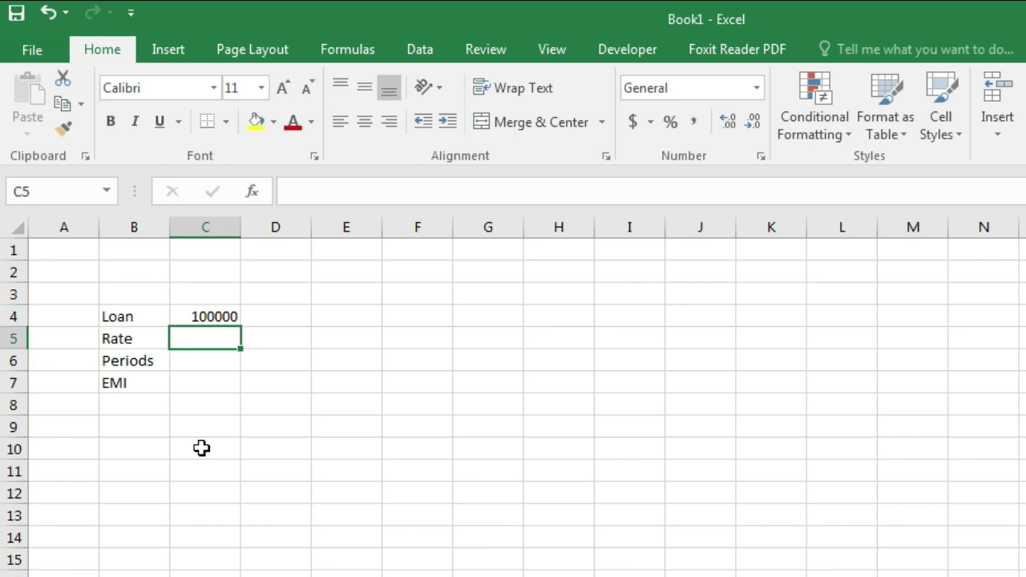
pyautogui.write('12')
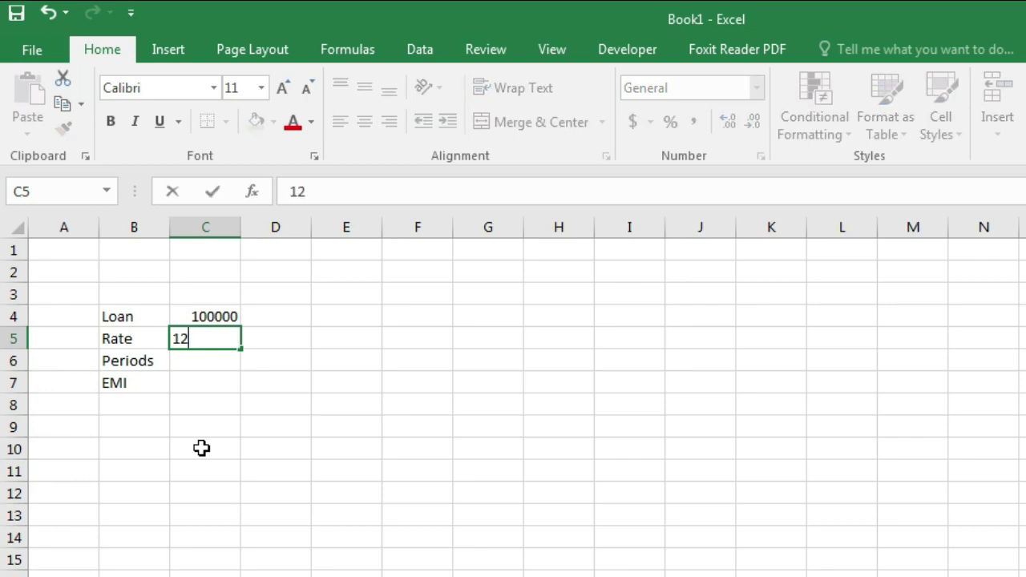
pyautogui.write('%')
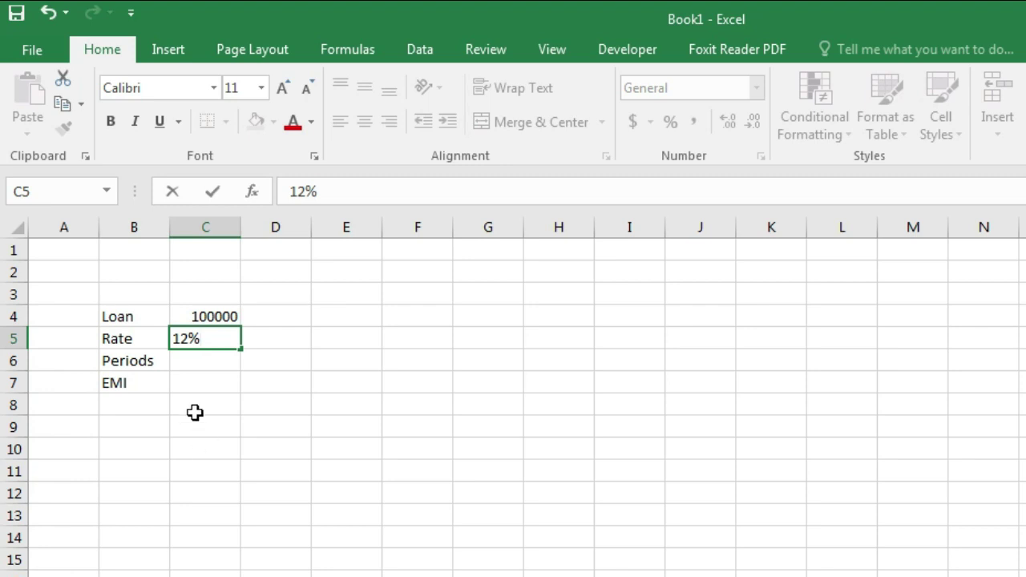
pyautogui.click(202, 365)
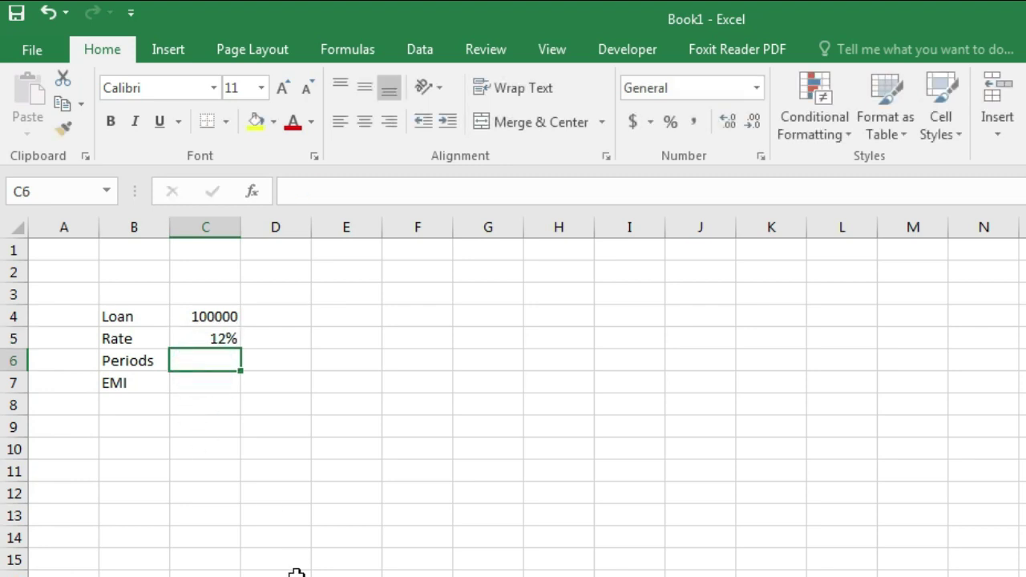
pyautogui.write('12')
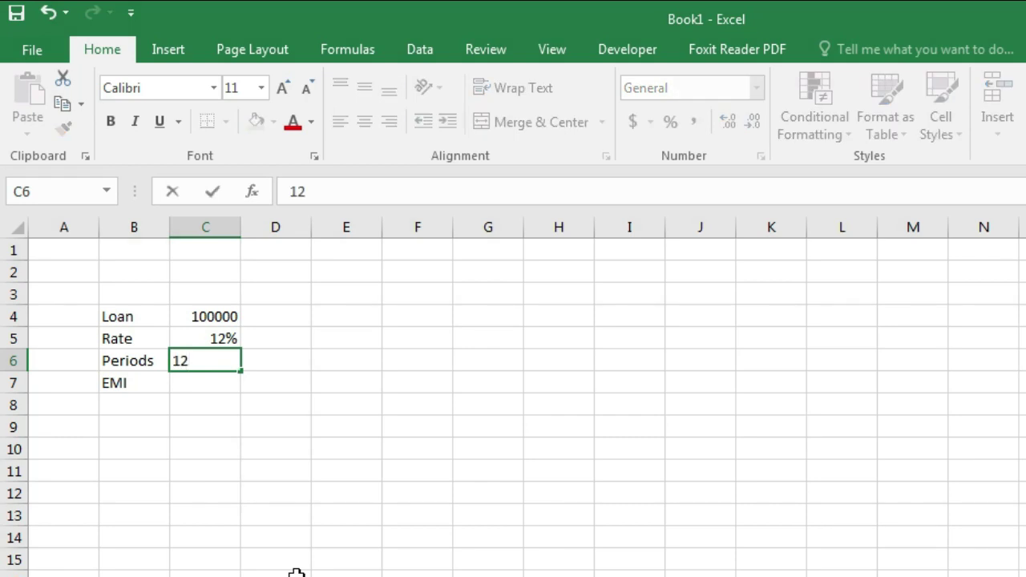
pyautogui.click(226, 391)
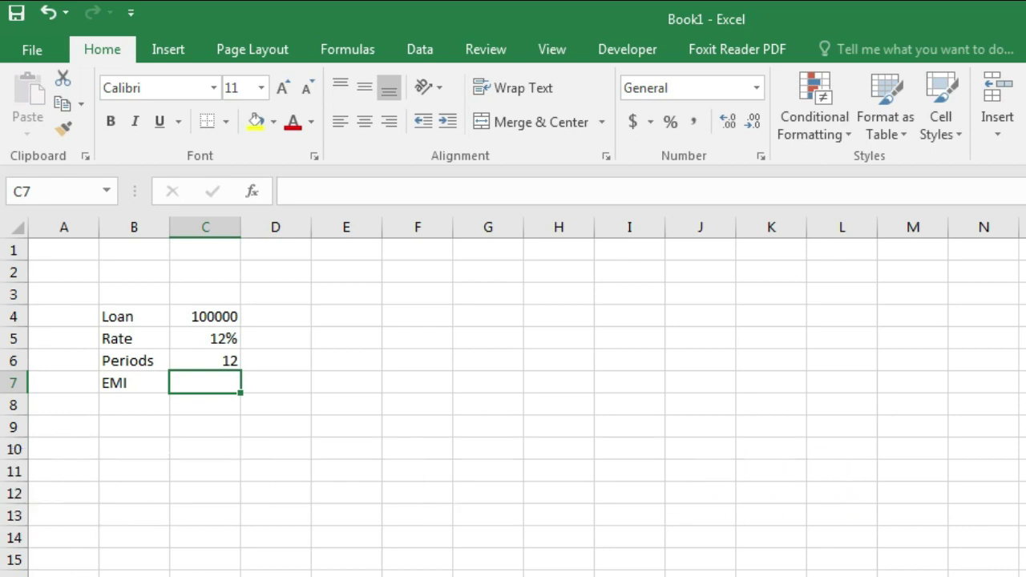
pyautogui.write('=')
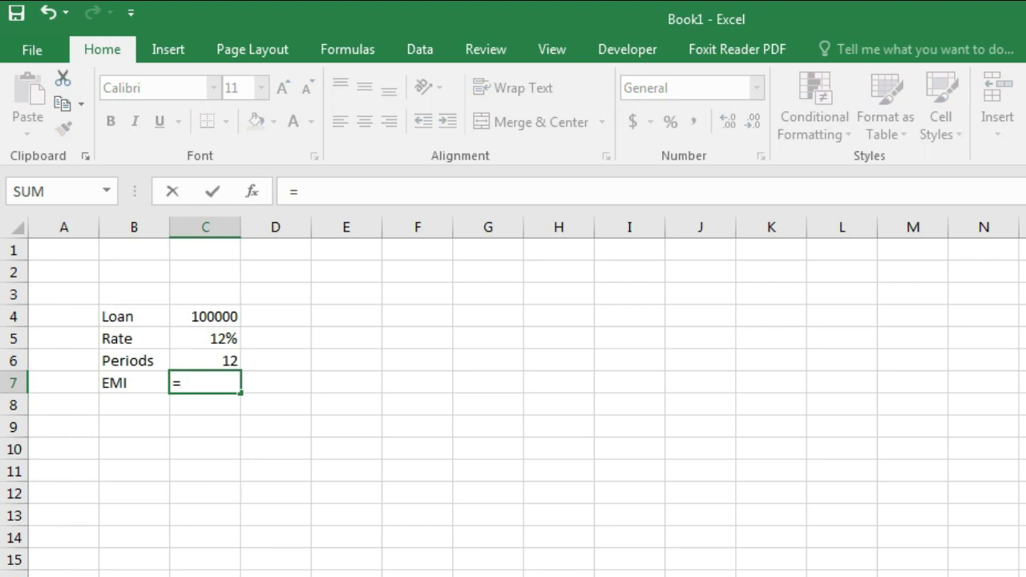
pyautogui.write('pmt')
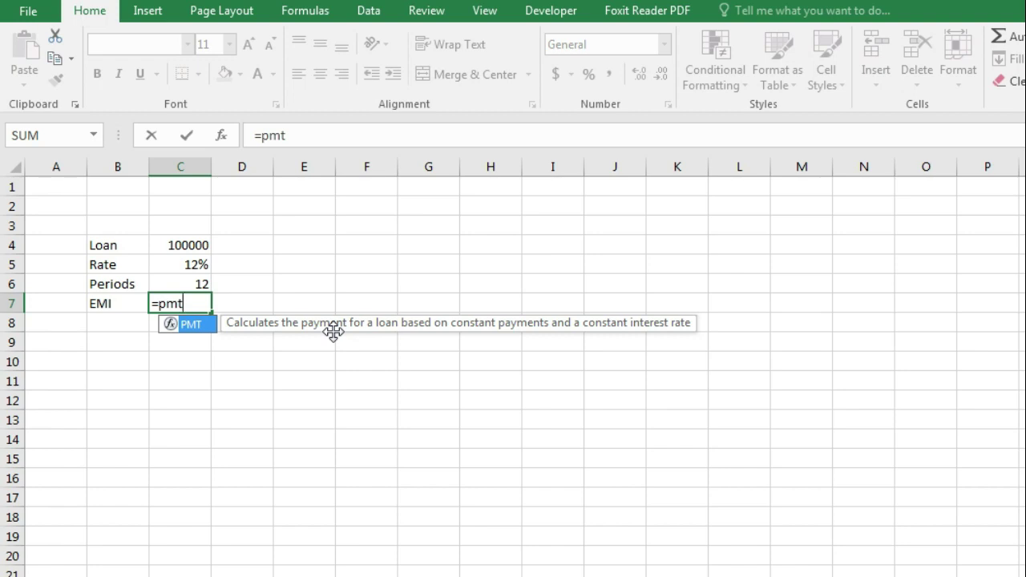
# Step: Complete the EMI formula =PMT(C5,C6,-C4) in C7, returning $16,143.68
pyautogui.doubleClick(198, 329)
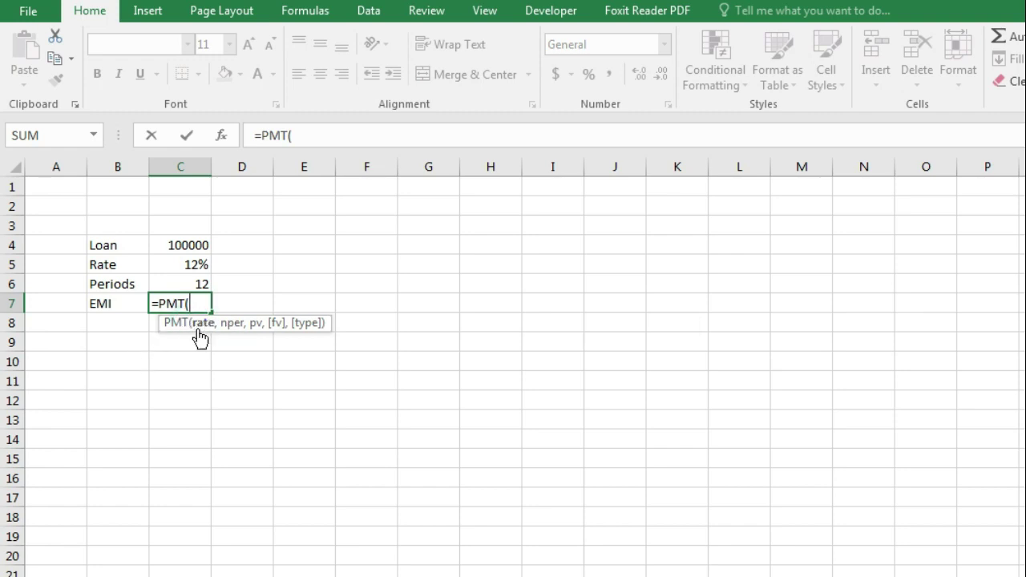
pyautogui.click(190, 265)
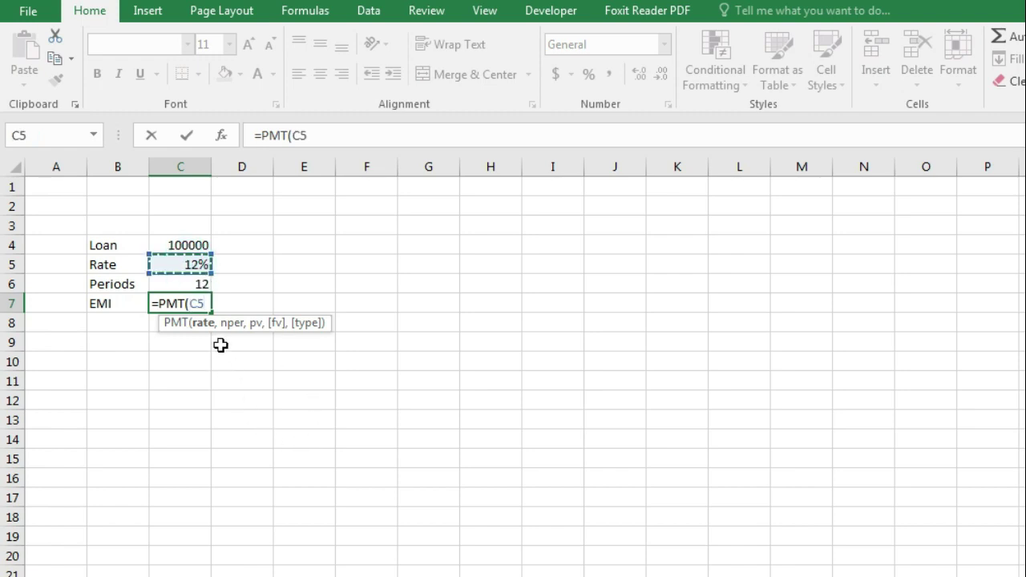
pyautogui.write(',')
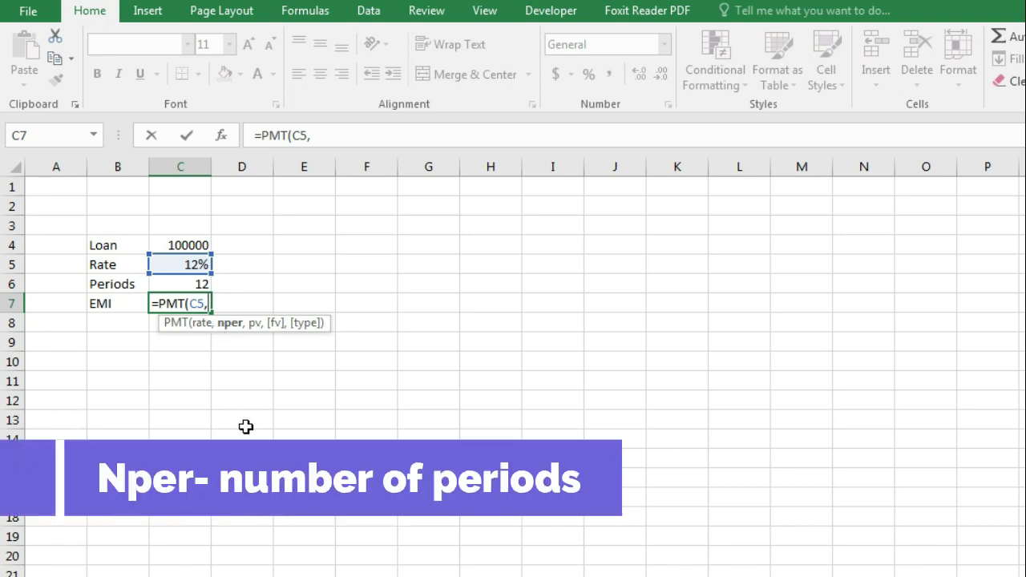
pyautogui.click(185, 283)
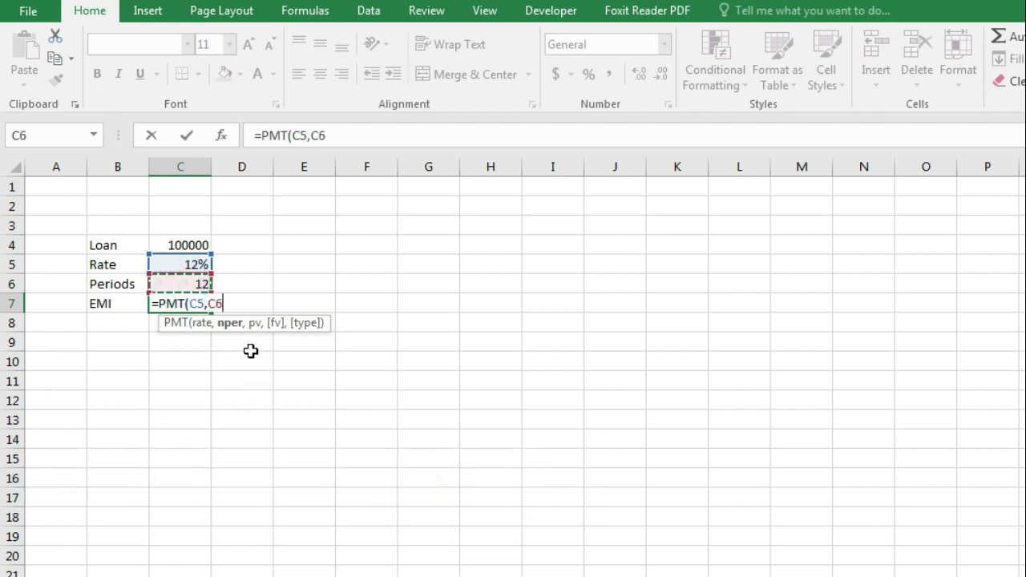
pyautogui.write(',-')
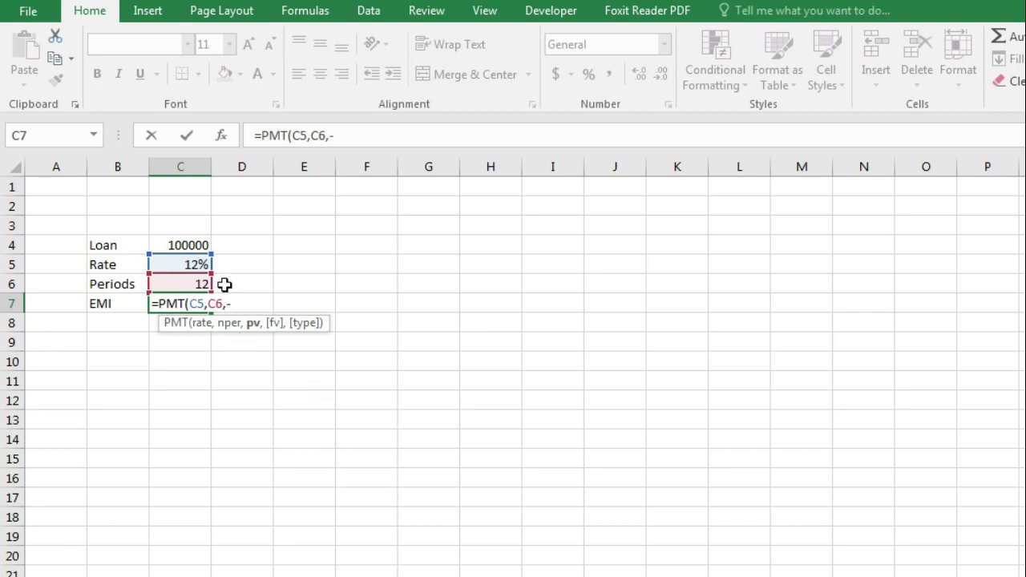
pyautogui.click(187, 246)
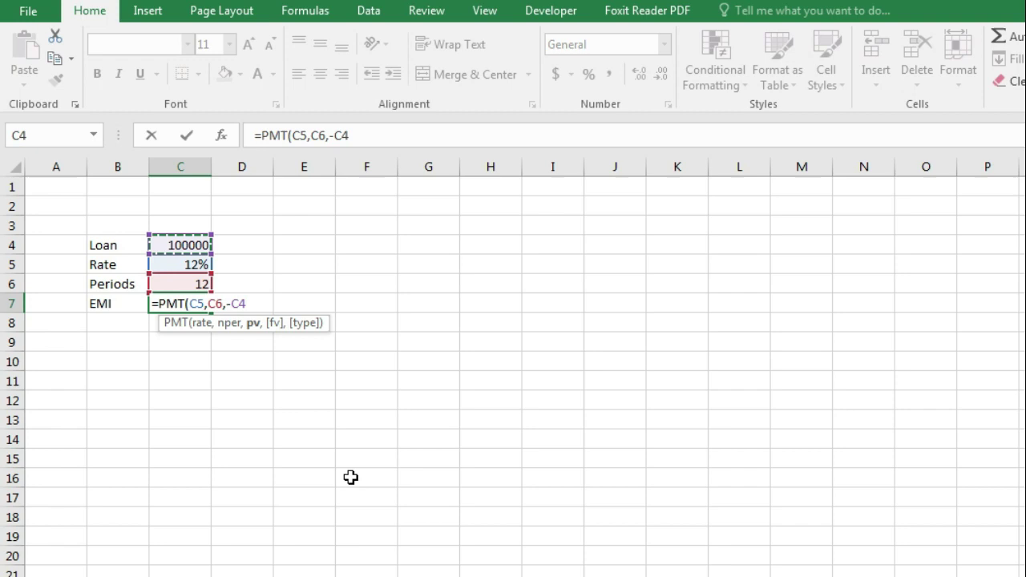
pyautogui.write(')')
pyautogui.press('Return')
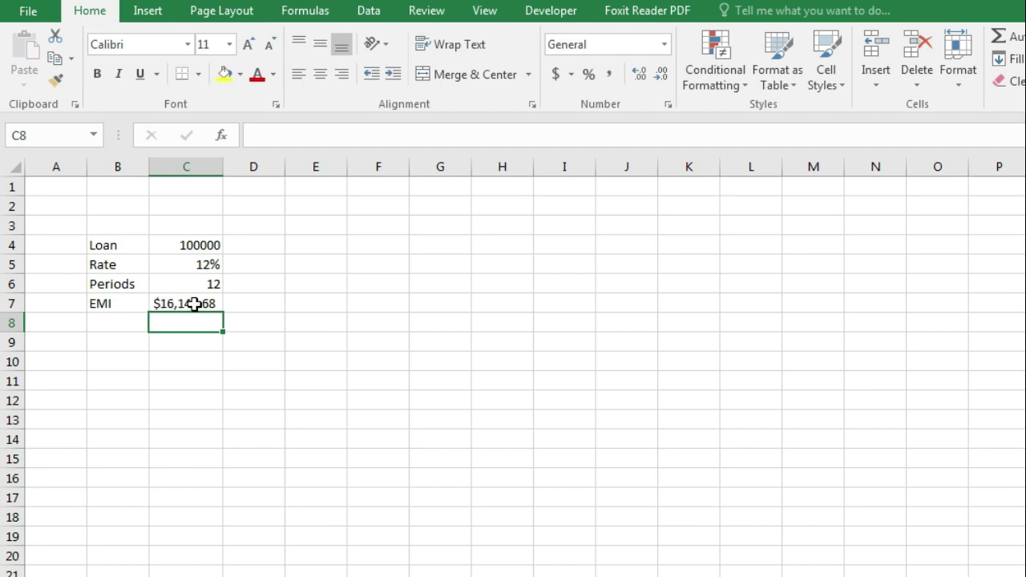
pyautogui.click(194, 303)
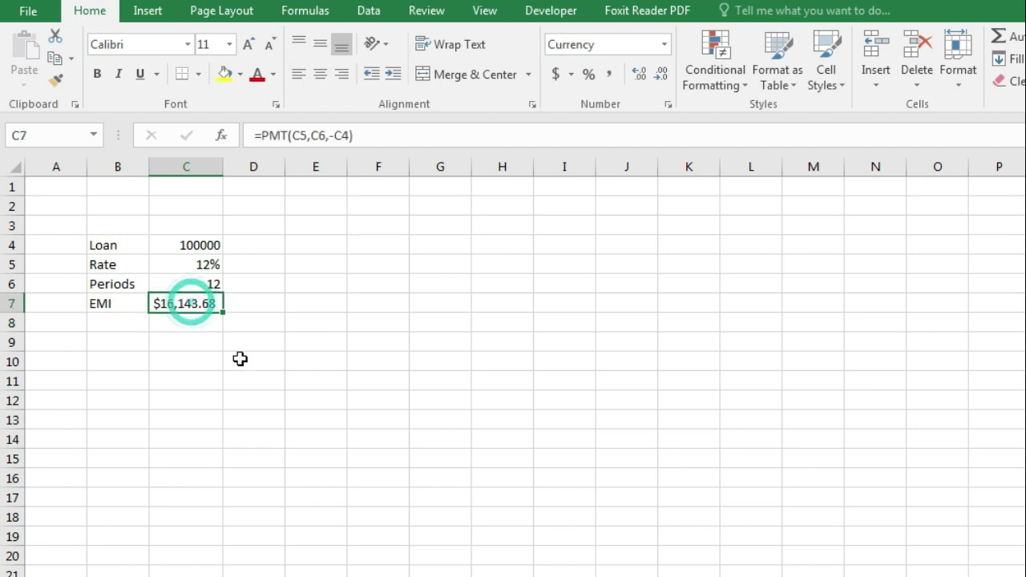
# Step: Format C7 as Currency with the BDT symbol and 2 decimals, showing BDT 16,143.68
pyautogui.rightClick(187, 307)
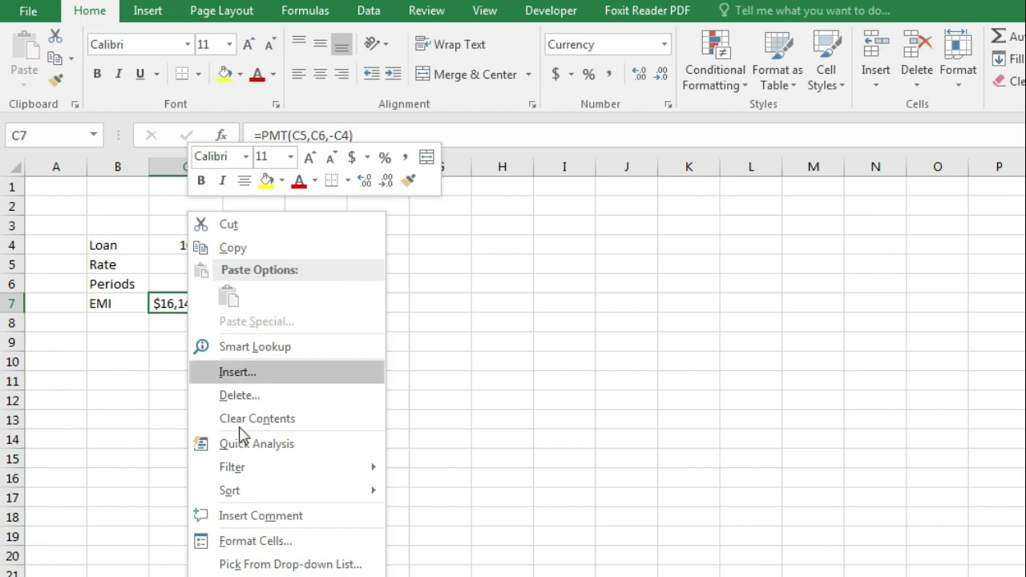
pyautogui.click(275, 546)
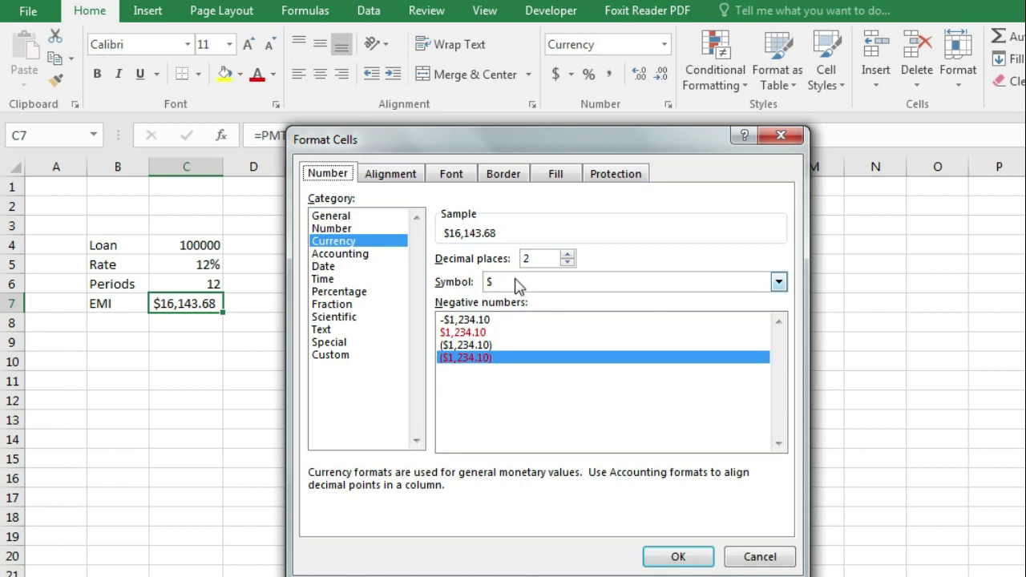
pyautogui.click(778, 282)
pyautogui.click(666, 282)
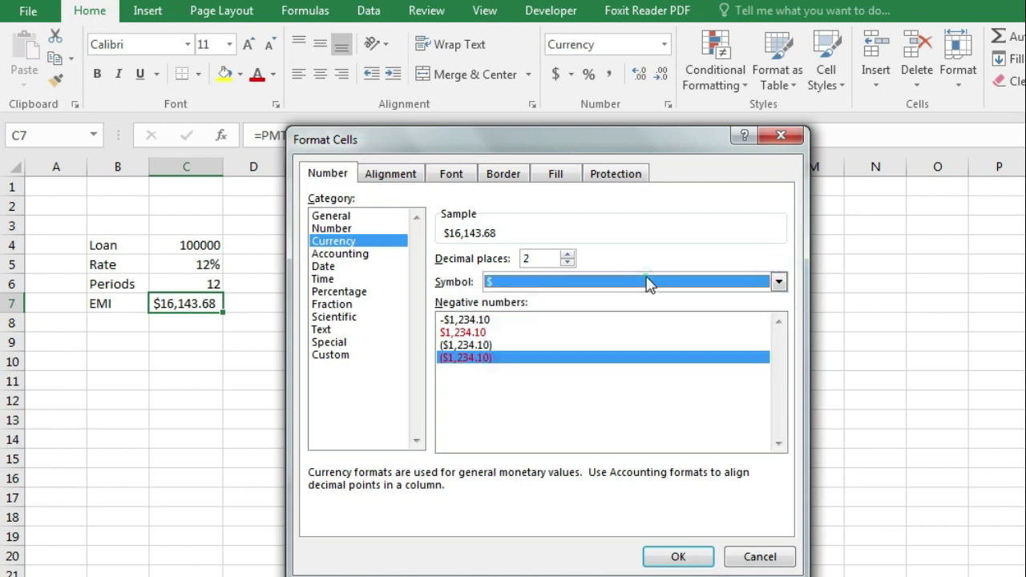
pyautogui.click(650, 282)
pyautogui.press('b')
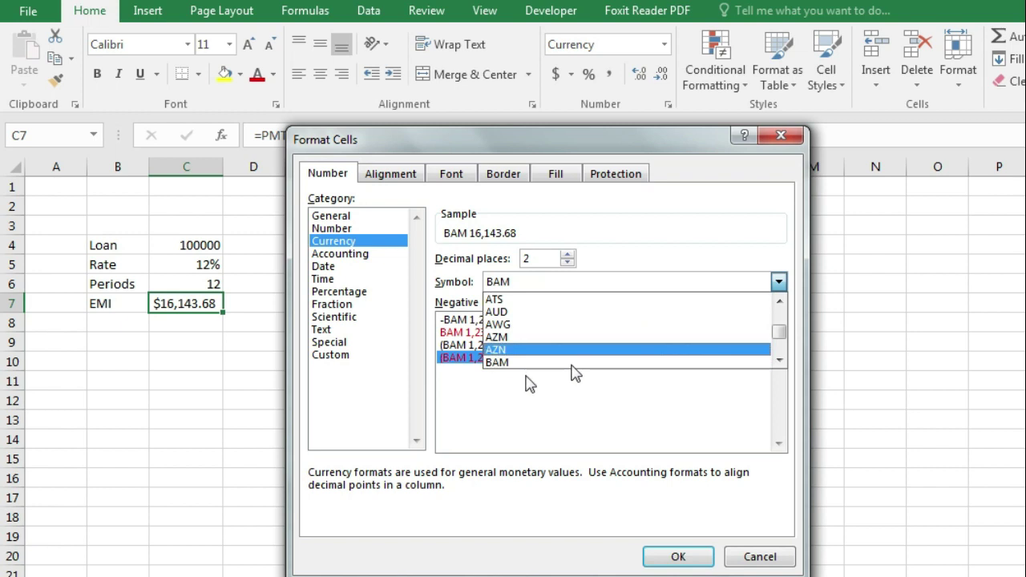
pyautogui.click(779, 362)
pyautogui.click(779, 361)
pyautogui.click(779, 361)
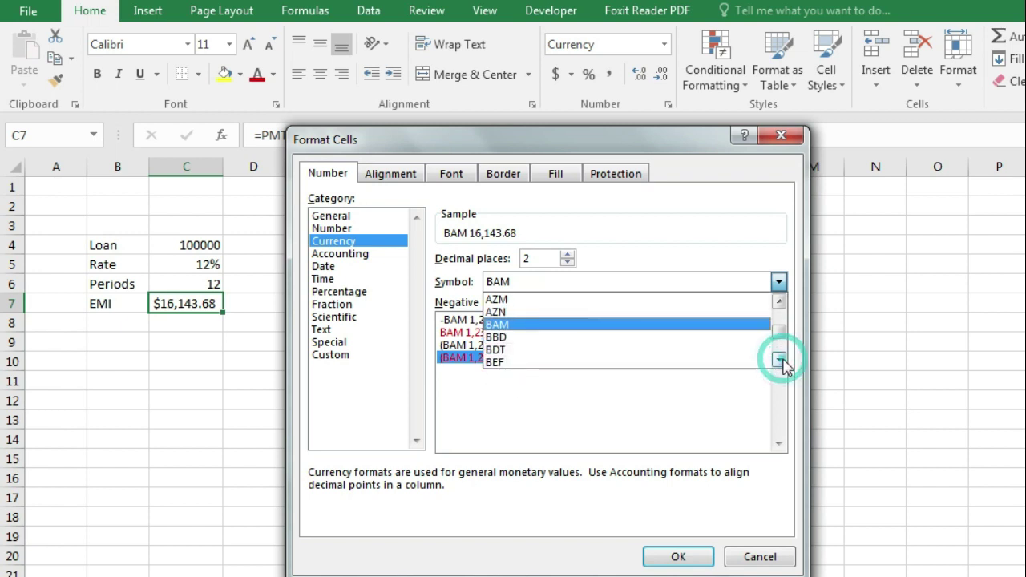
pyautogui.click(534, 351)
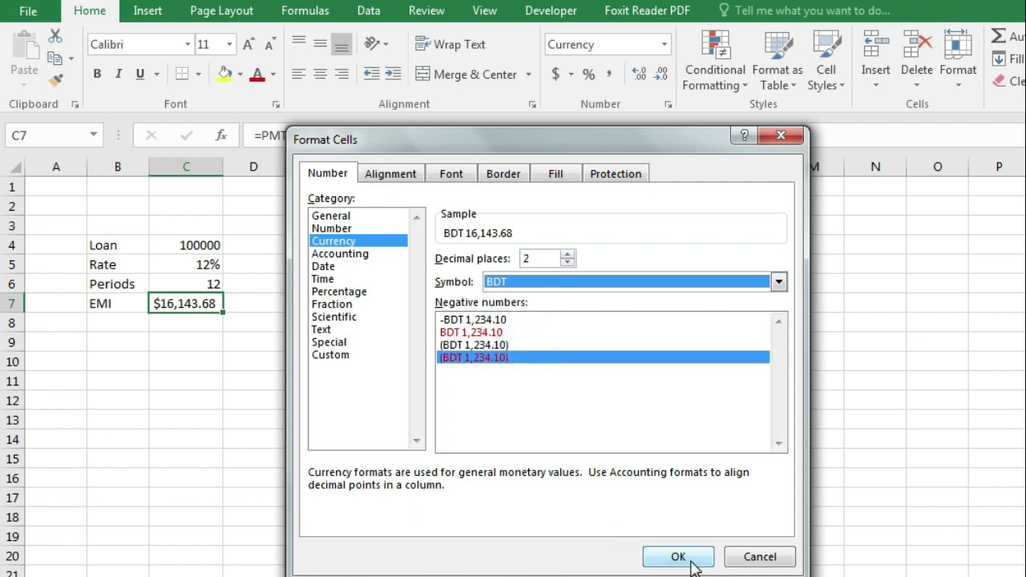
pyautogui.click(678, 556)
pyautogui.click(494, 497)
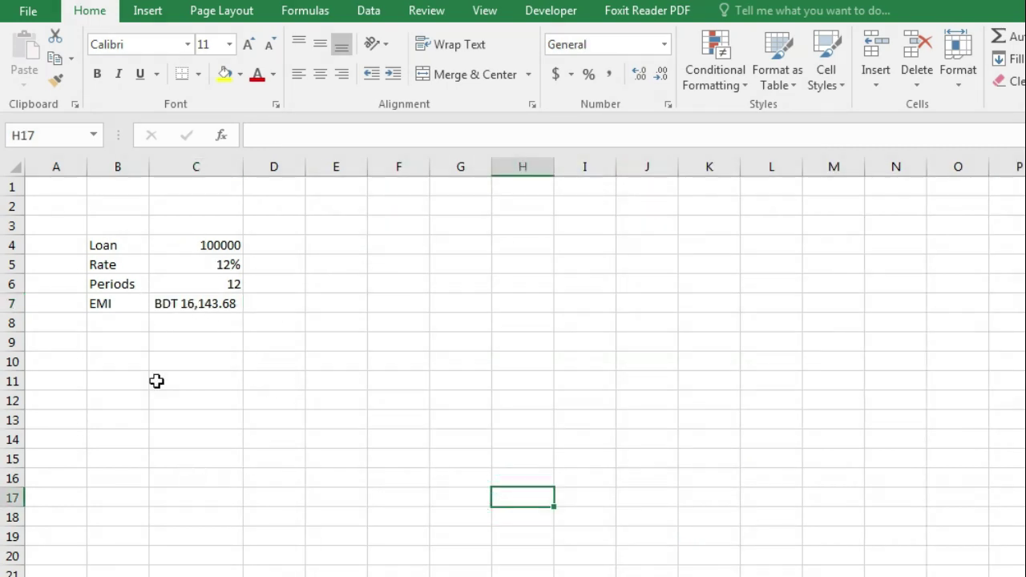
pyautogui.click(286, 381)
# Step: Enter headings Year, Opening Balance, Interest, Installment and Closing Balance across D10:H10
pyautogui.press('Up')
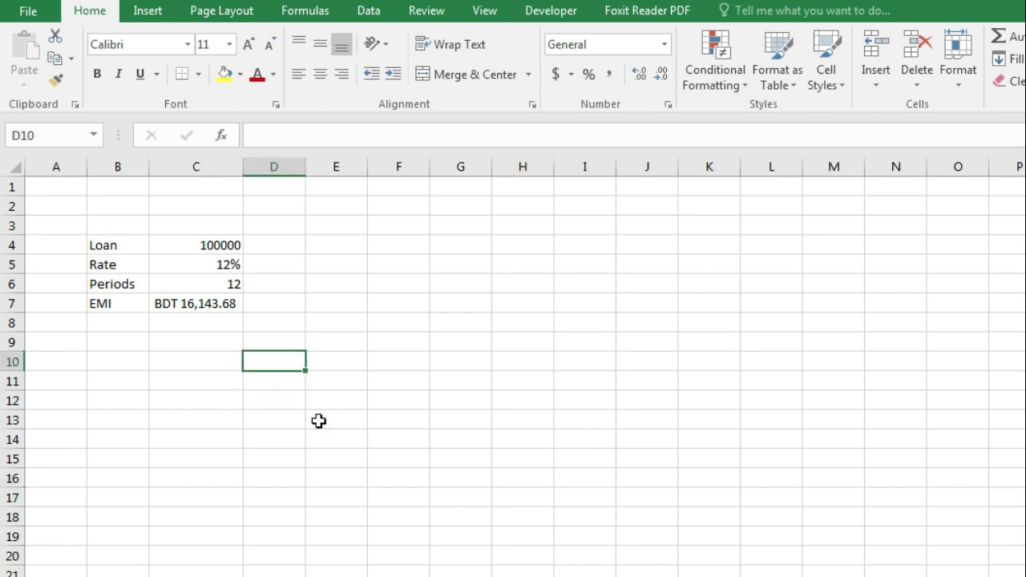
pyautogui.write('Year')
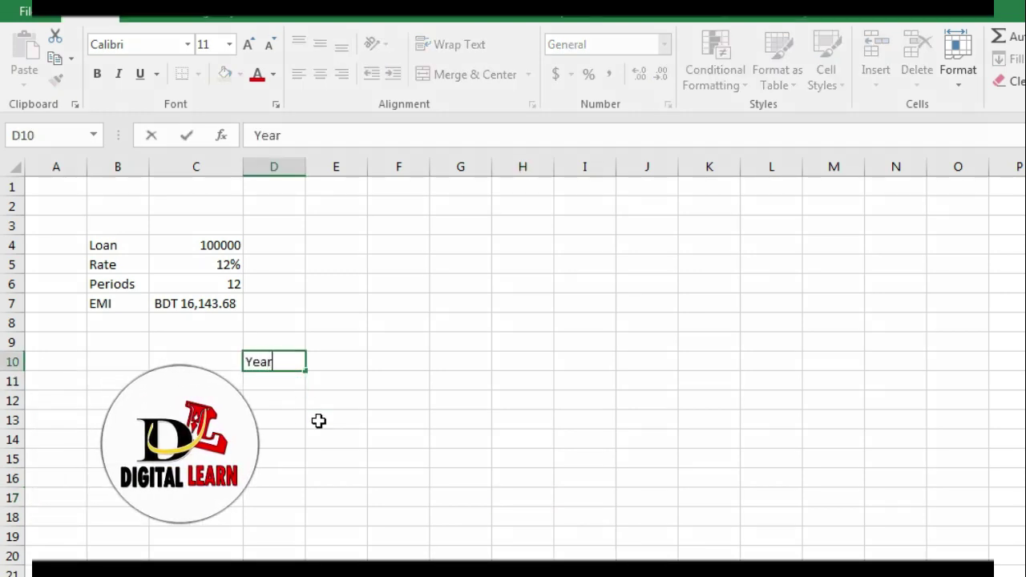
pyautogui.press('Tab')
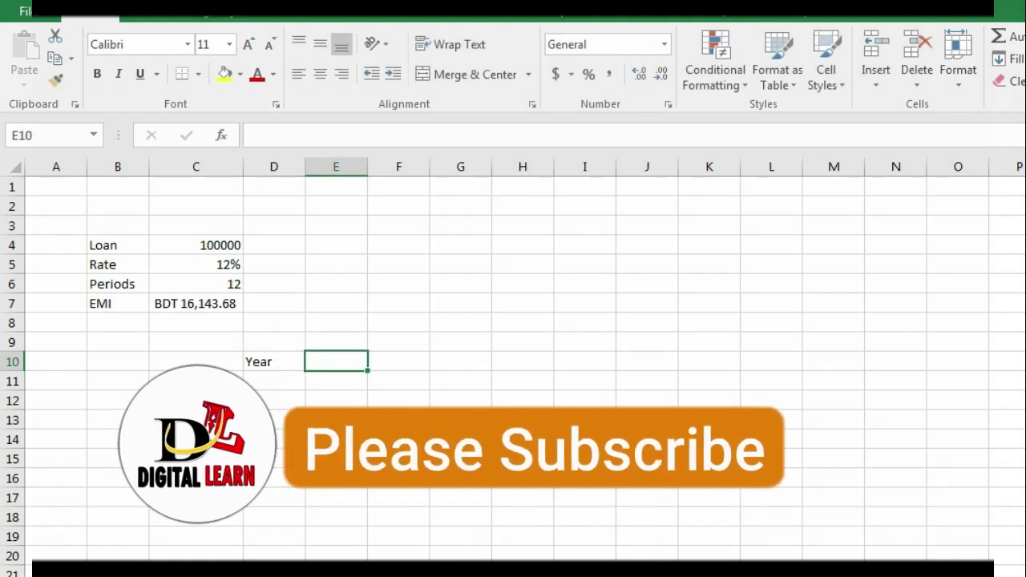
pyautogui.write('Opening Balance')
pyautogui.press('Tab')
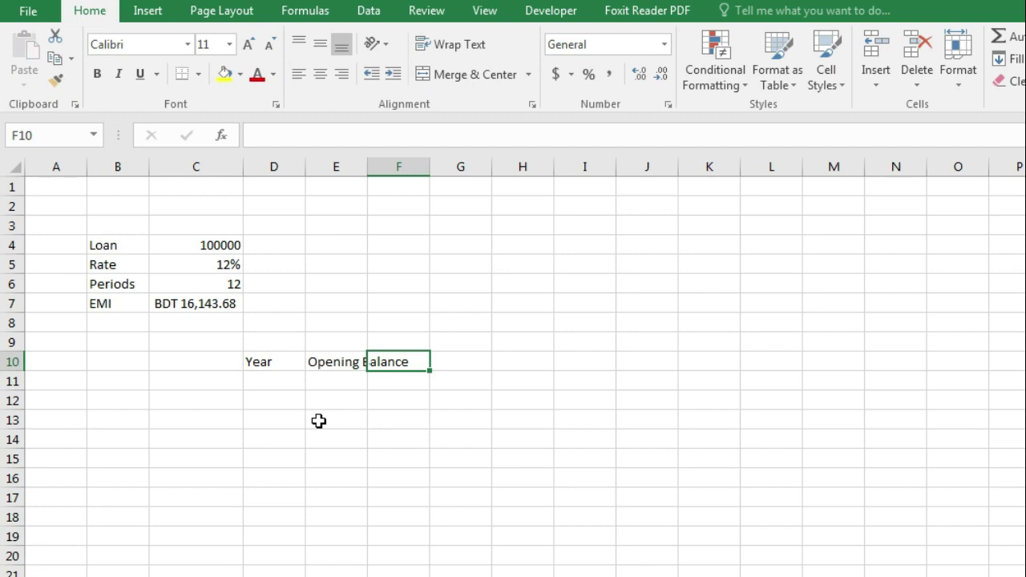
pyautogui.write('Interest')
pyautogui.press('Tab')
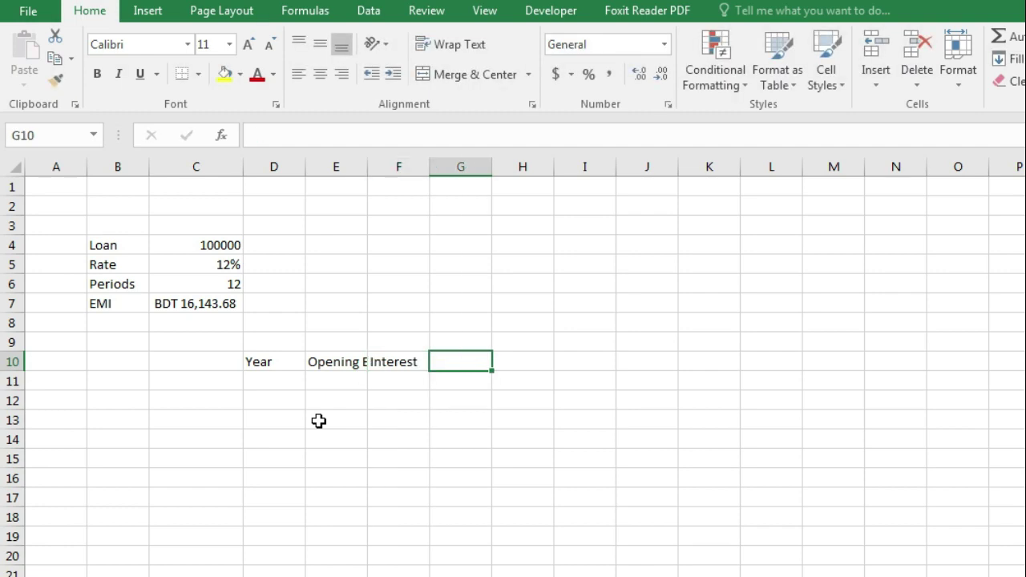
pyautogui.write('Installment')
pyautogui.press('Tab')
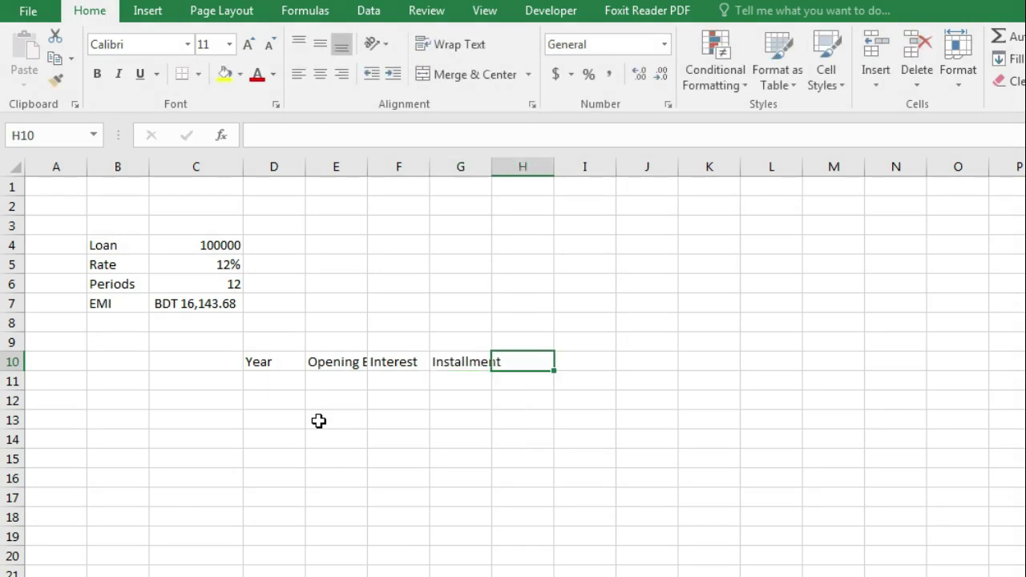
pyautogui.write('Closing Balance')
pyautogui.click(382, 420)
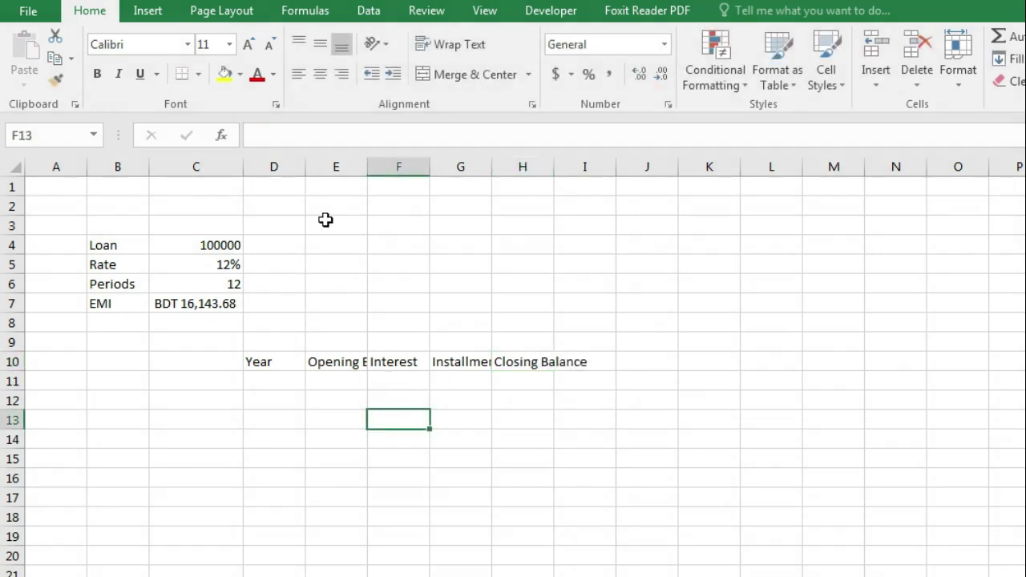
# Step: Autofit columns E, G and H to fit their headings
pyautogui.doubleClick(366, 169)
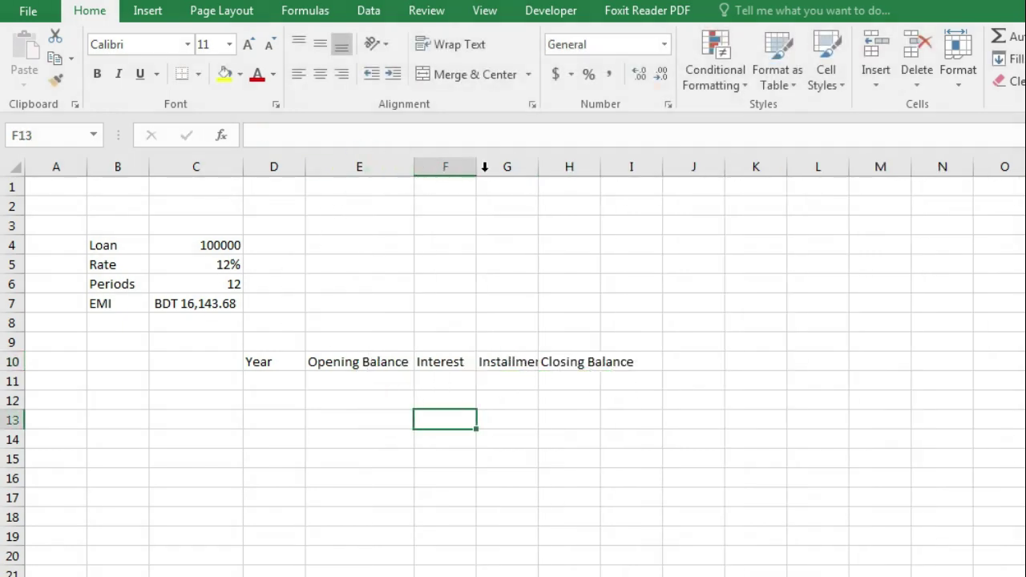
pyautogui.doubleClick(538, 165)
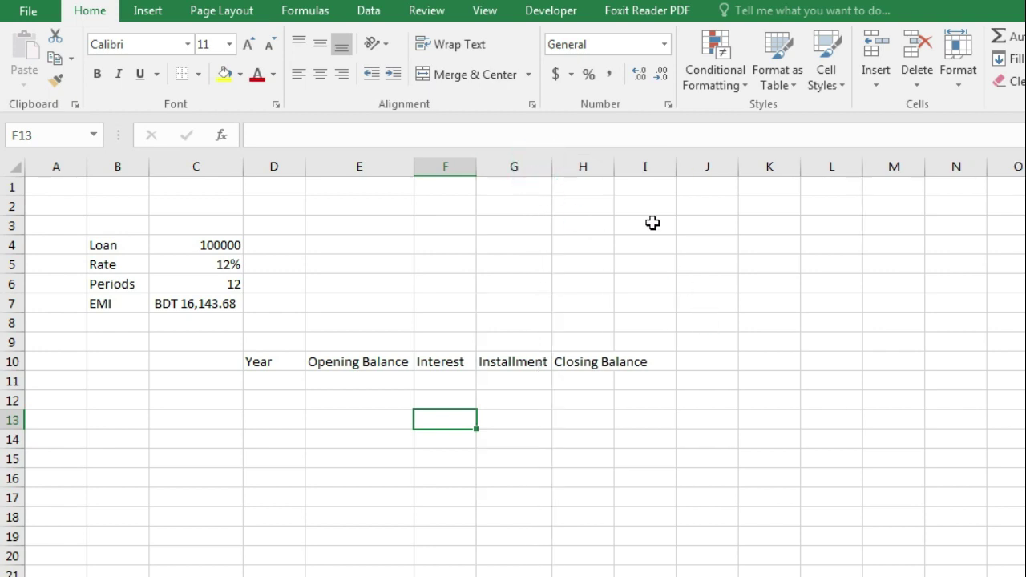
pyautogui.doubleClick(614, 166)
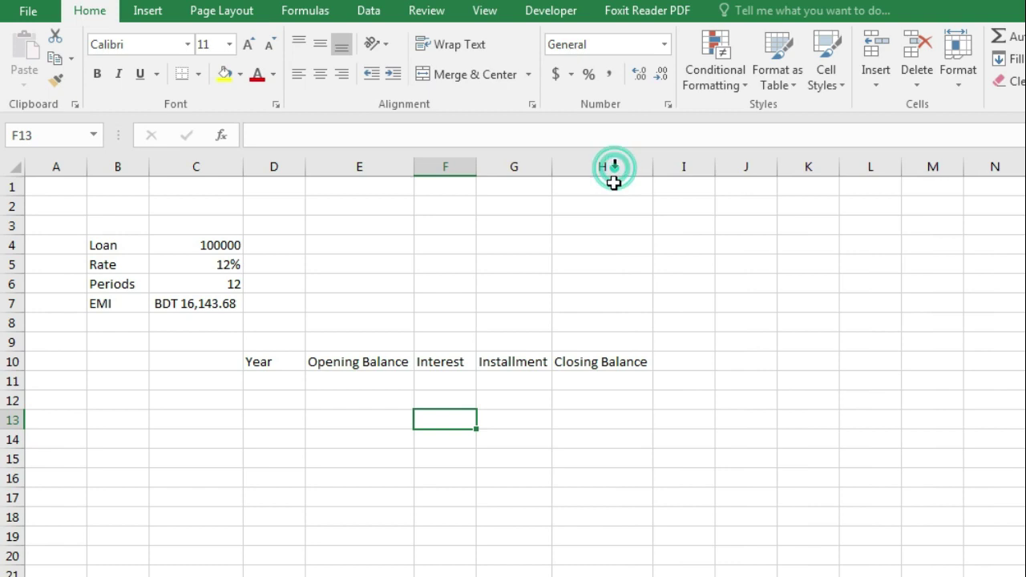
pyautogui.click(620, 409)
pyautogui.click(290, 383)
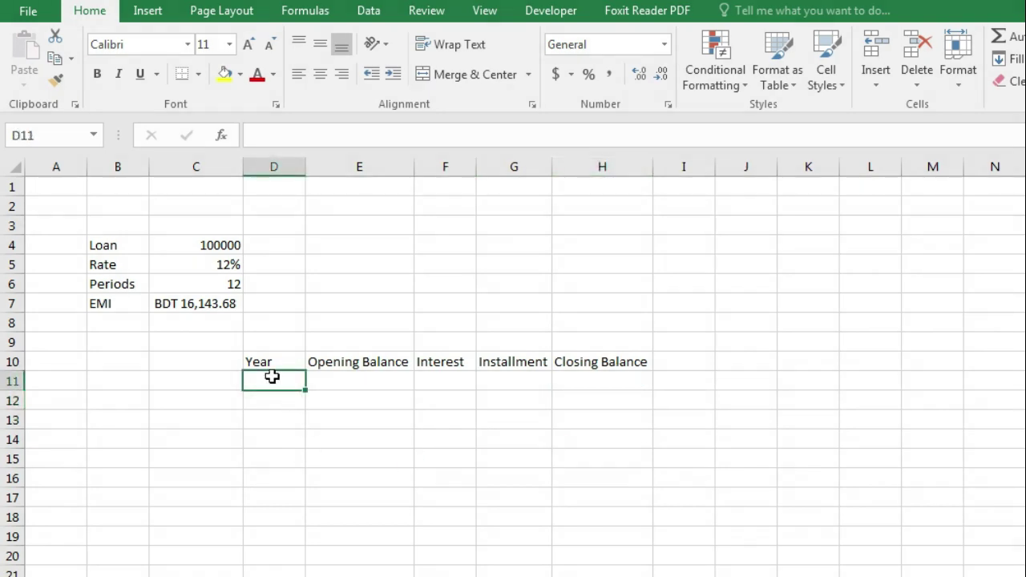
# Step: Enter 1 and 2 in D11:D12 and fill the Year series down to 12
pyautogui.click(274, 383)
pyautogui.write('1')
pyautogui.press('Return')
pyautogui.write('2')
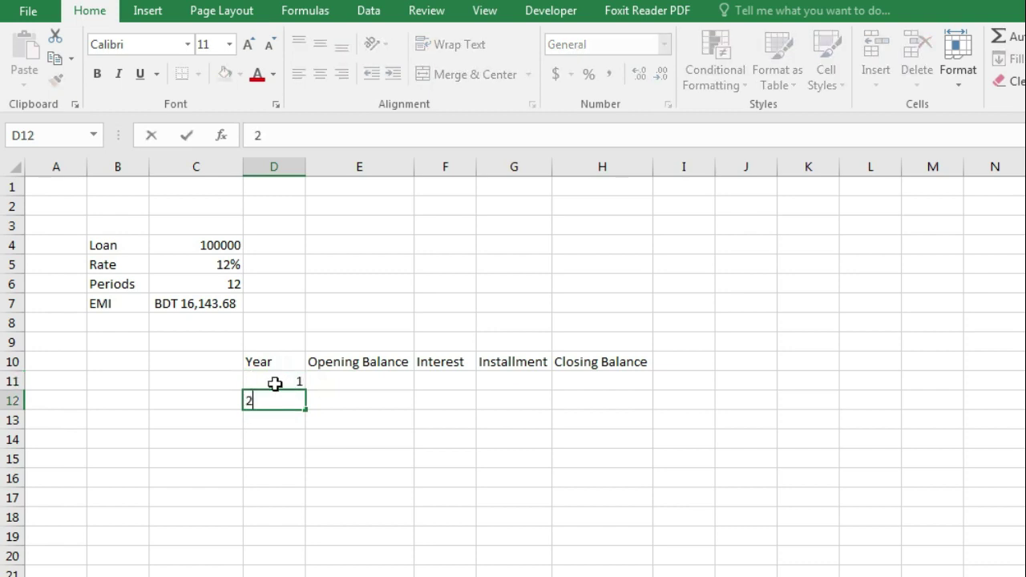
pyautogui.click(476, 494)
pyautogui.click(280, 377)
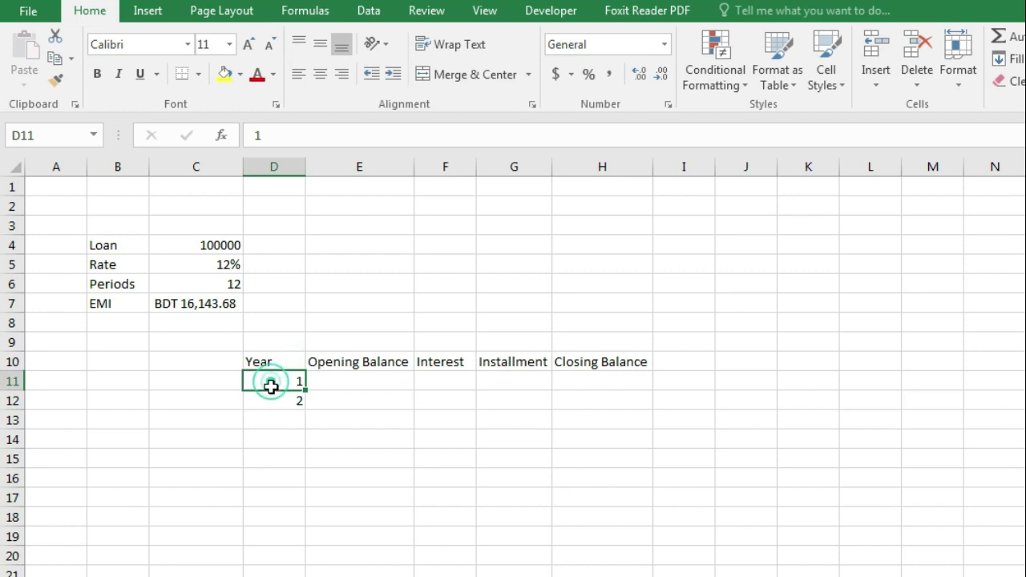
pyautogui.moveTo(271, 383); pyautogui.dragTo(273, 405)
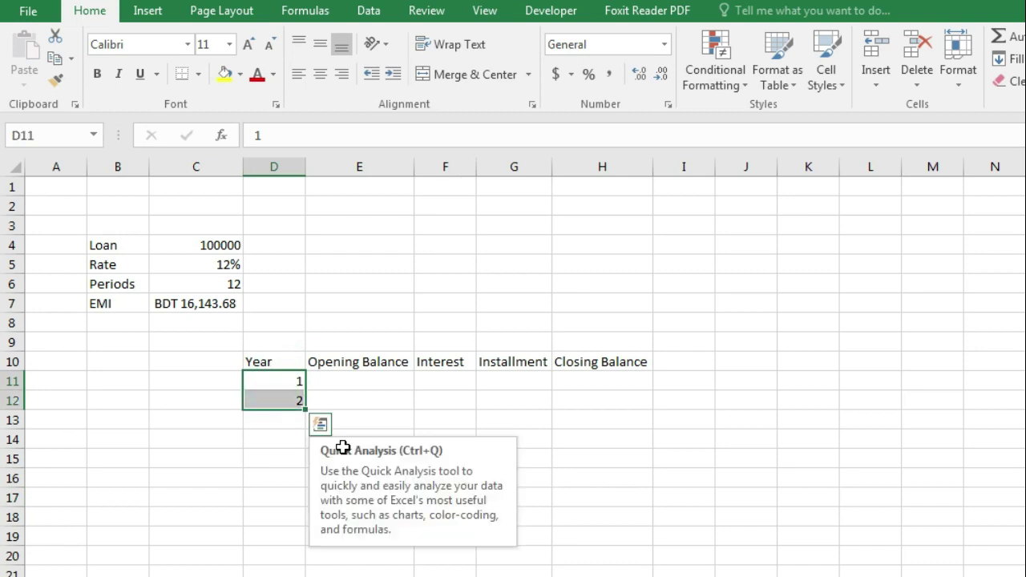
pyautogui.moveTo(306, 410)
pyautogui.mouseDown()
pyautogui.moveTo(311, 553)
pyautogui.moveTo(311, 472)
pyautogui.mouseUp()
pyautogui.scroll(1, 477, 478)
pyautogui.scroll(2, 464, 470)
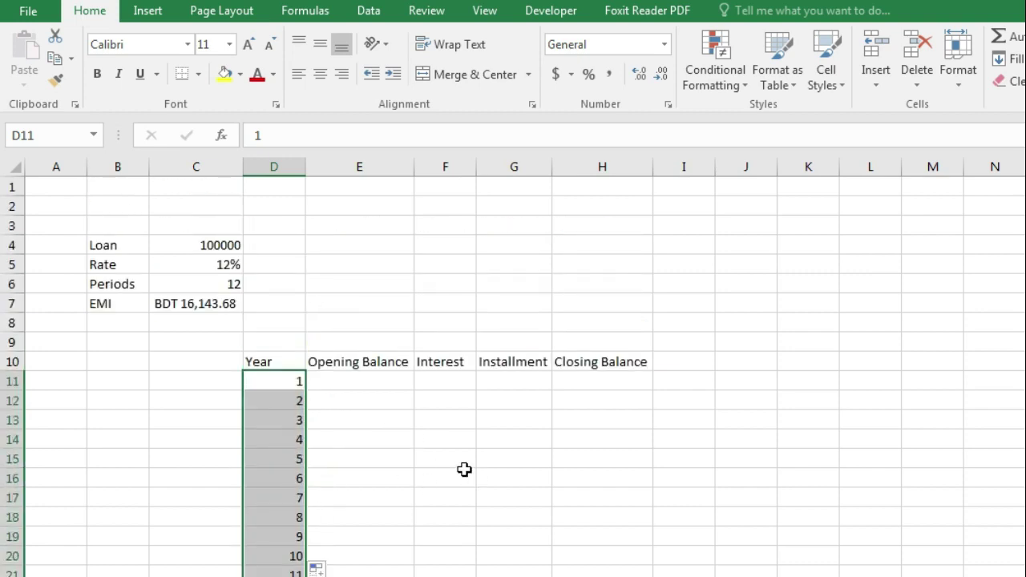
pyautogui.click(350, 390)
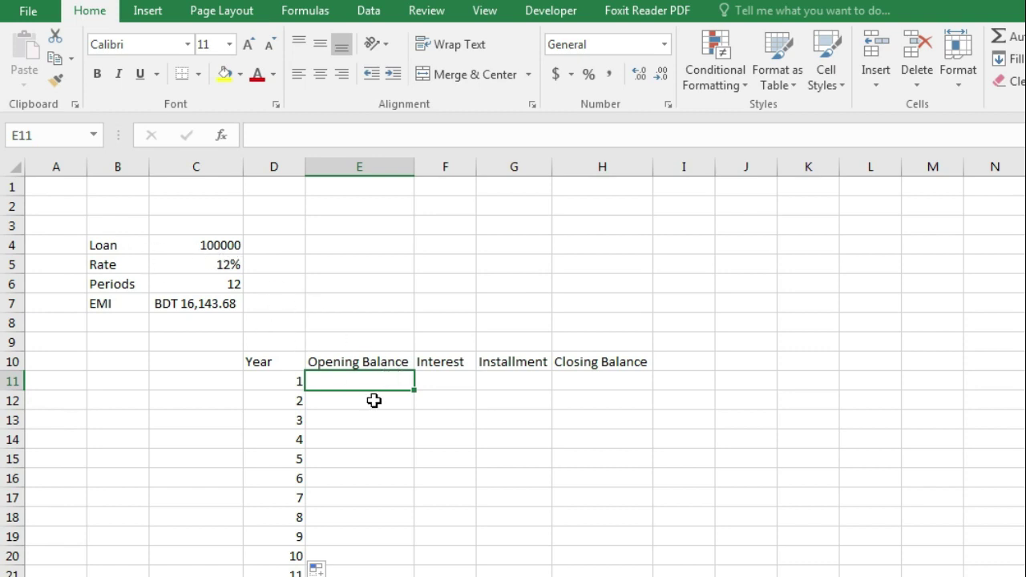
# Step: Enter =C4 in E11 so year 1's opening balance shows 100000
pyautogui.click(369, 384)
pyautogui.write('=')
pyautogui.click(211, 247)
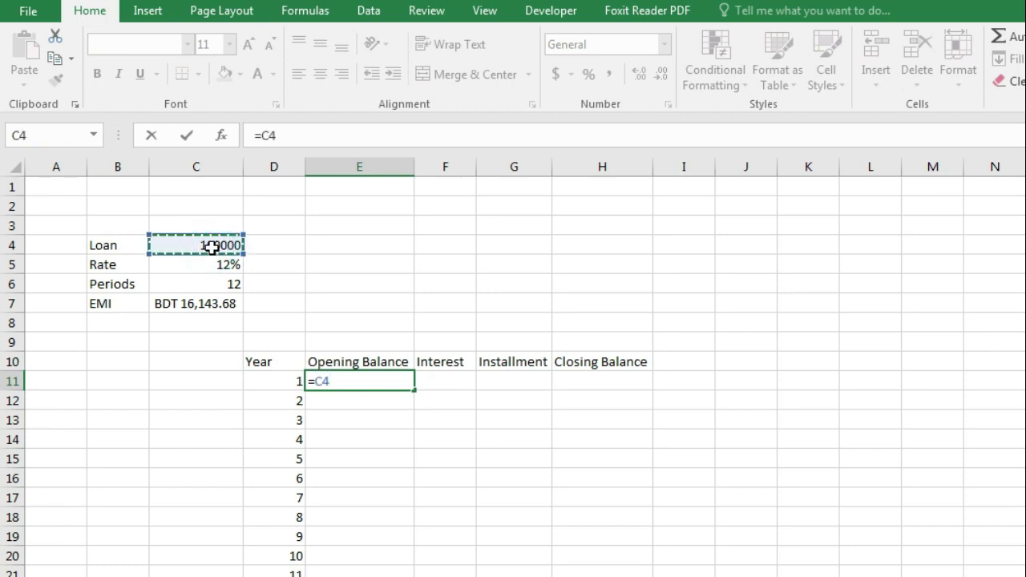
pyautogui.press('Return')
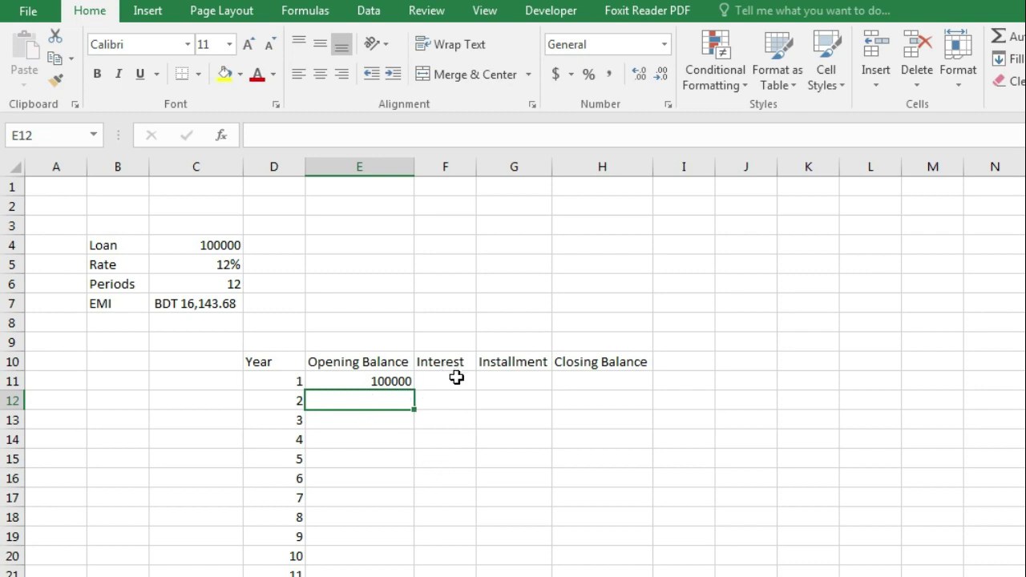
pyautogui.click(456, 379)
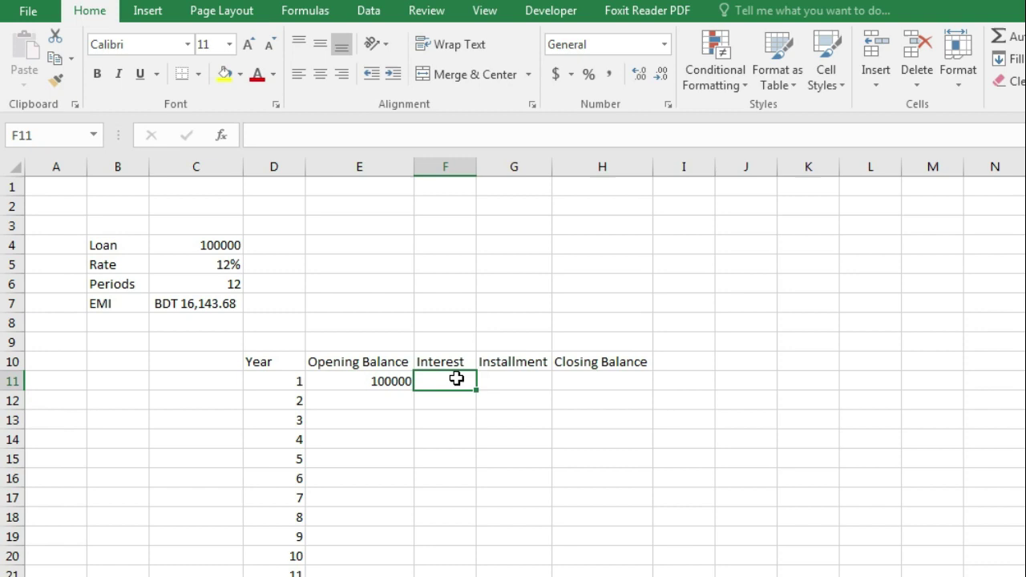
# Step: Enter =E11*$C$5 in F11, giving year 1 interest of 12000
pyautogui.write('=')
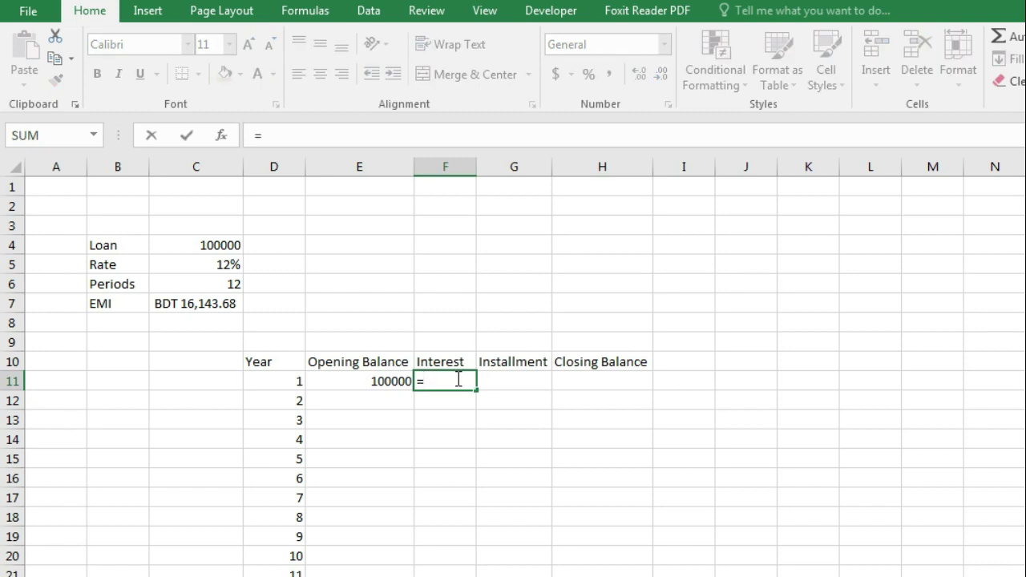
pyautogui.click(350, 381)
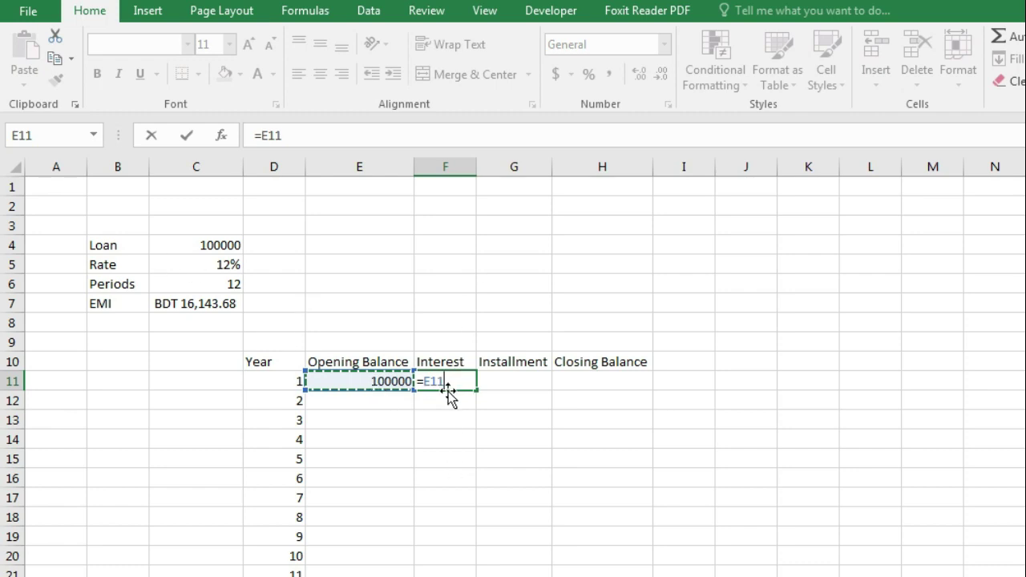
pyautogui.write('*')
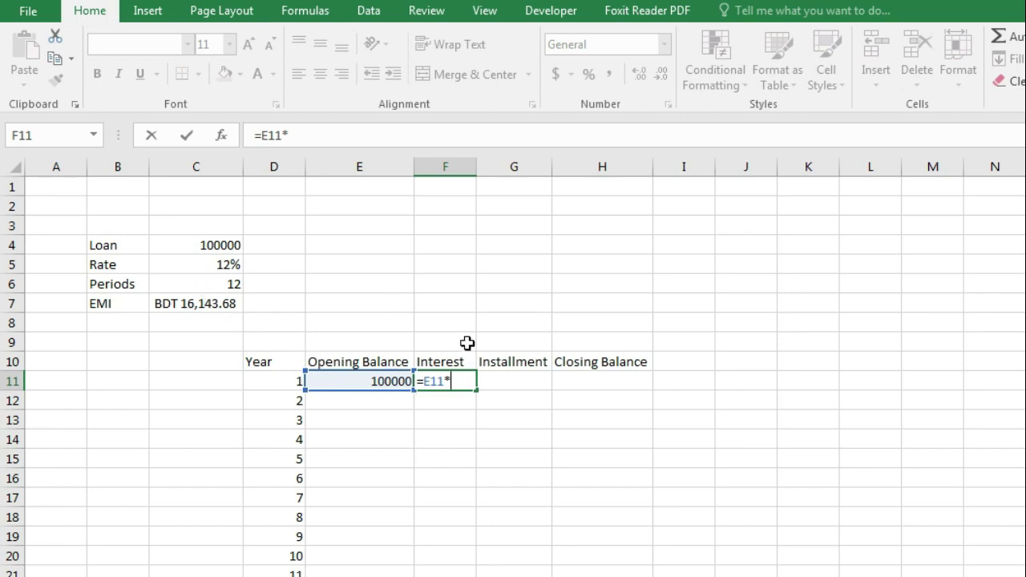
pyautogui.click(196, 267)
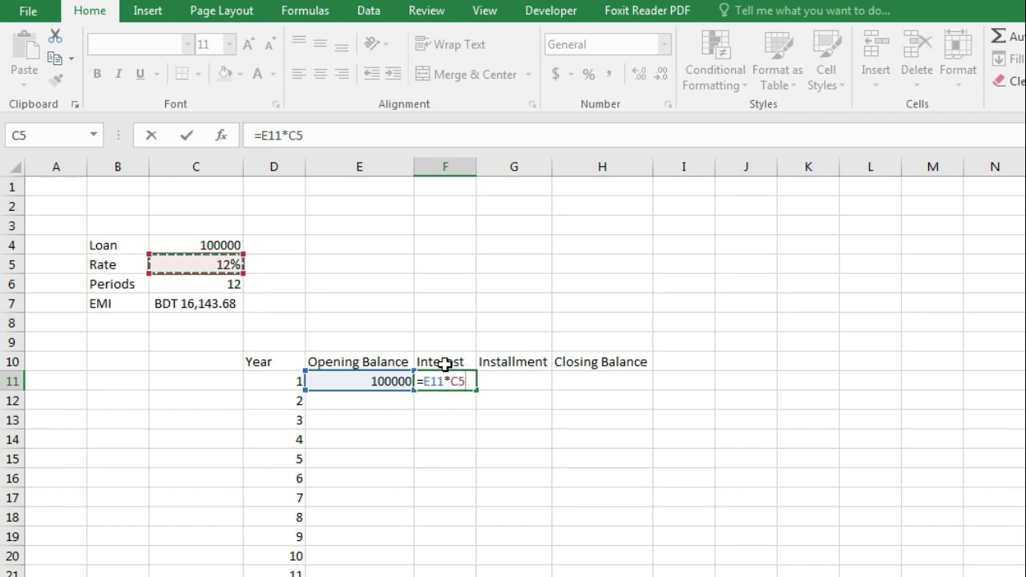
pyautogui.scroll(-2, 465, 518)
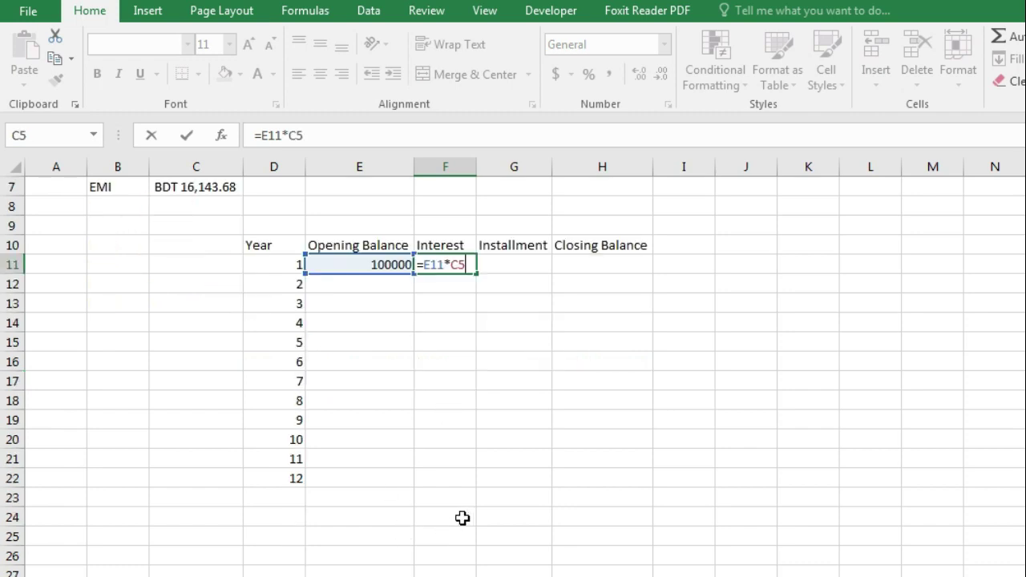
pyautogui.scroll(1, 465, 518)
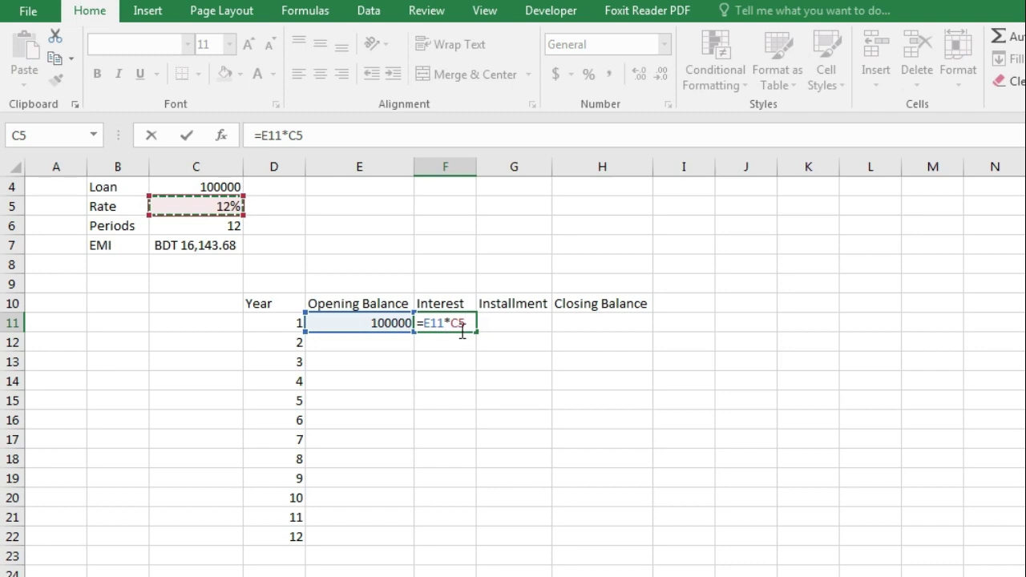
pyautogui.doubleClick(459, 323)
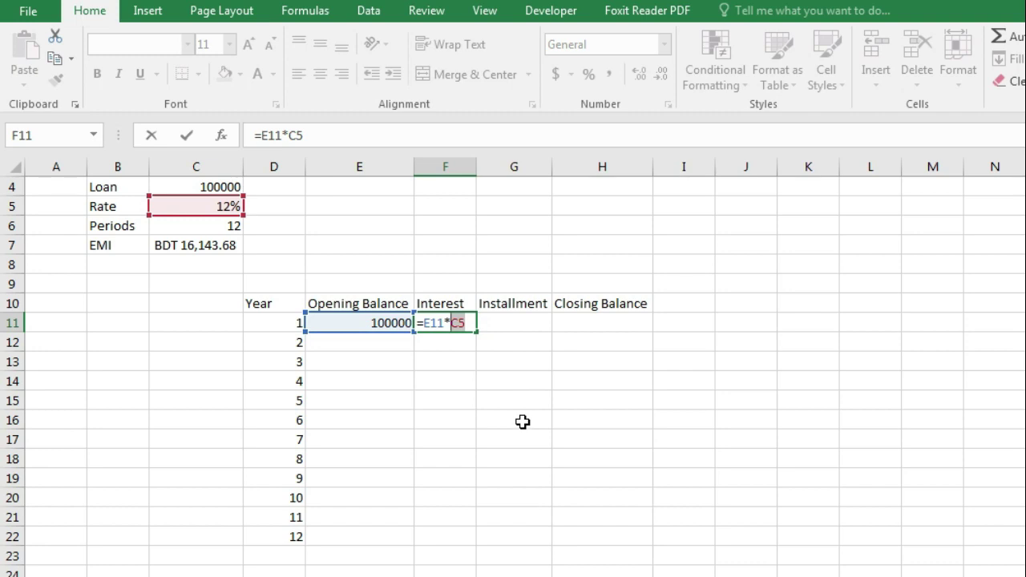
pyautogui.press('F4')
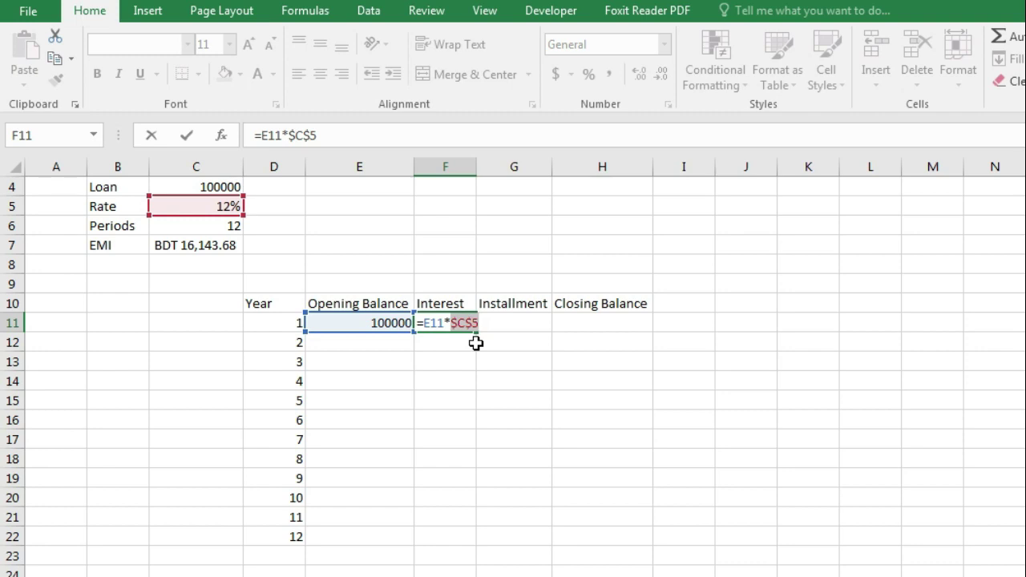
pyautogui.press('Return')
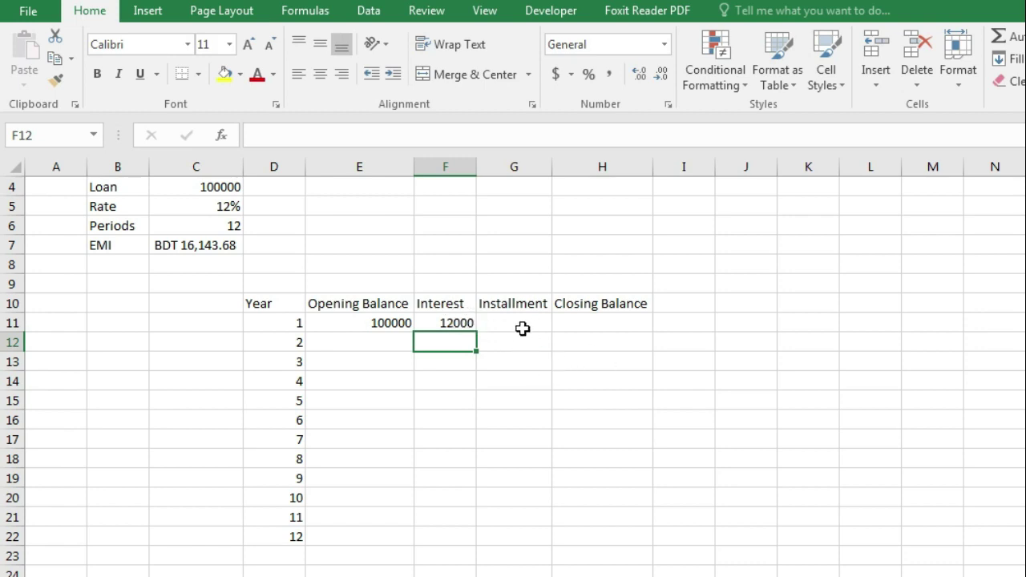
# Step: Enter =$C$7 in G11 so the year 1 installment shows BDT 16,143.68
pyautogui.click(528, 322)
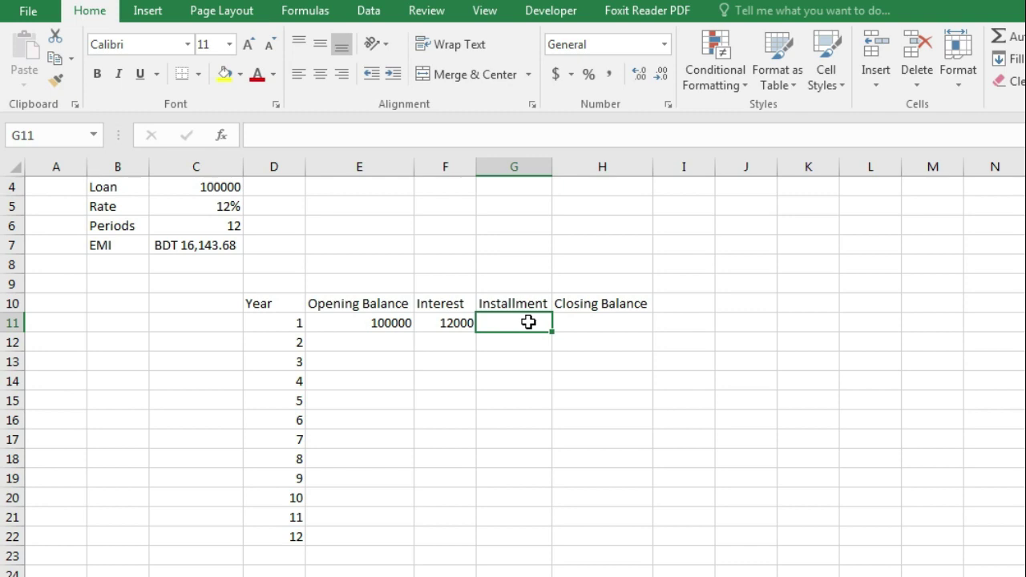
pyautogui.write('=')
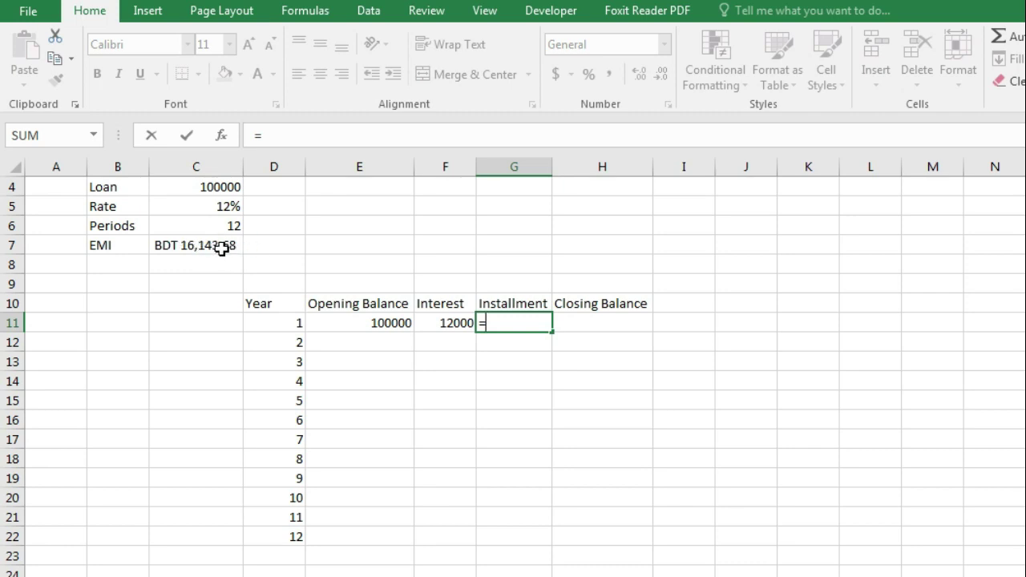
pyautogui.click(221, 248)
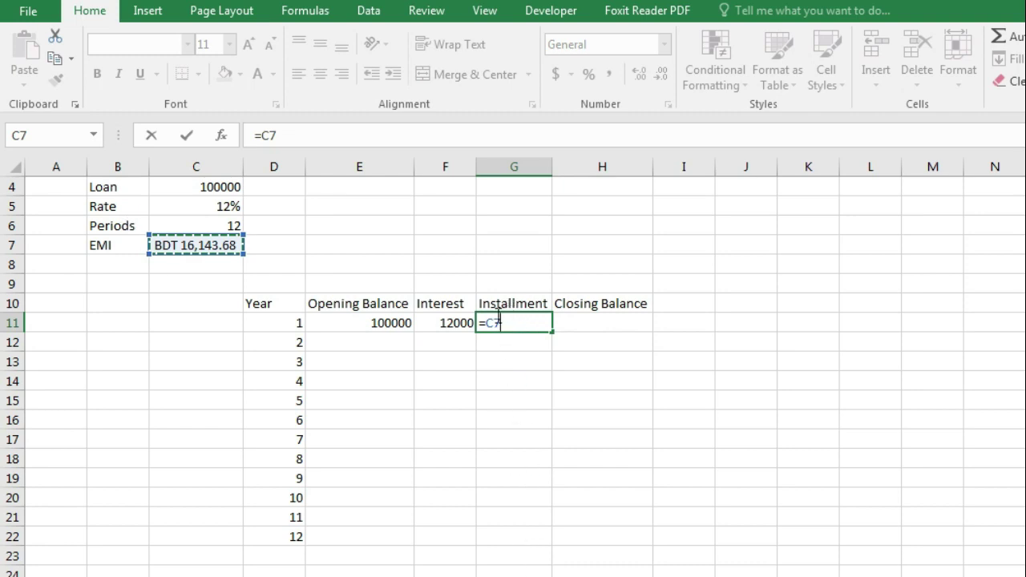
pyautogui.moveTo(506, 329); pyautogui.dragTo(488, 329)
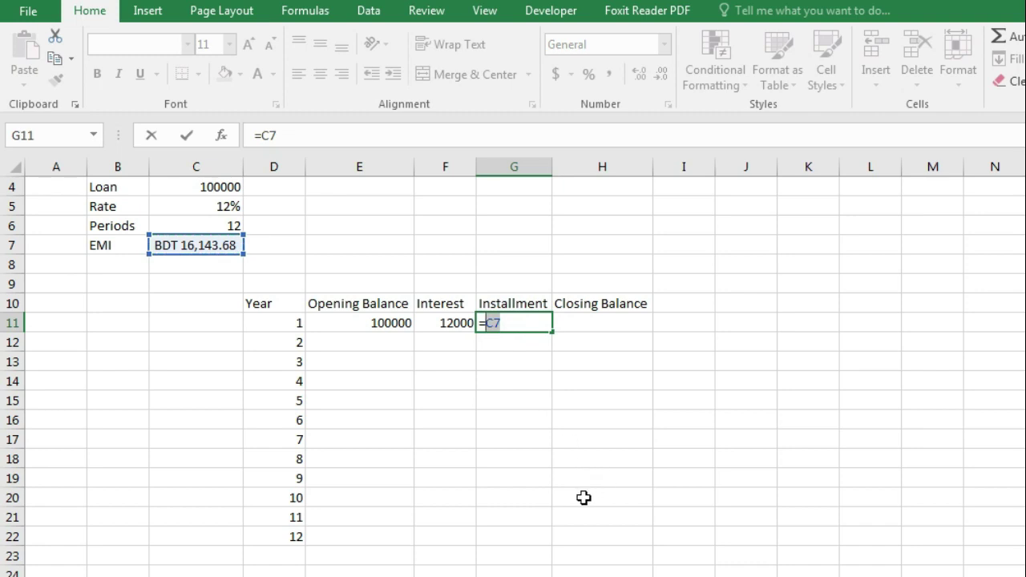
pyautogui.press('F4')
pyautogui.press('Return')
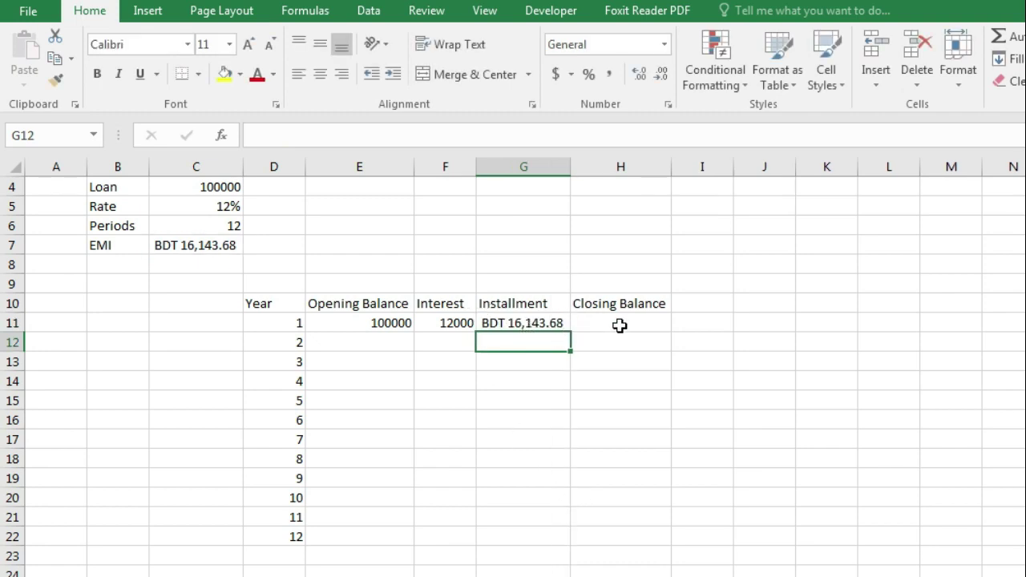
pyautogui.click(620, 325)
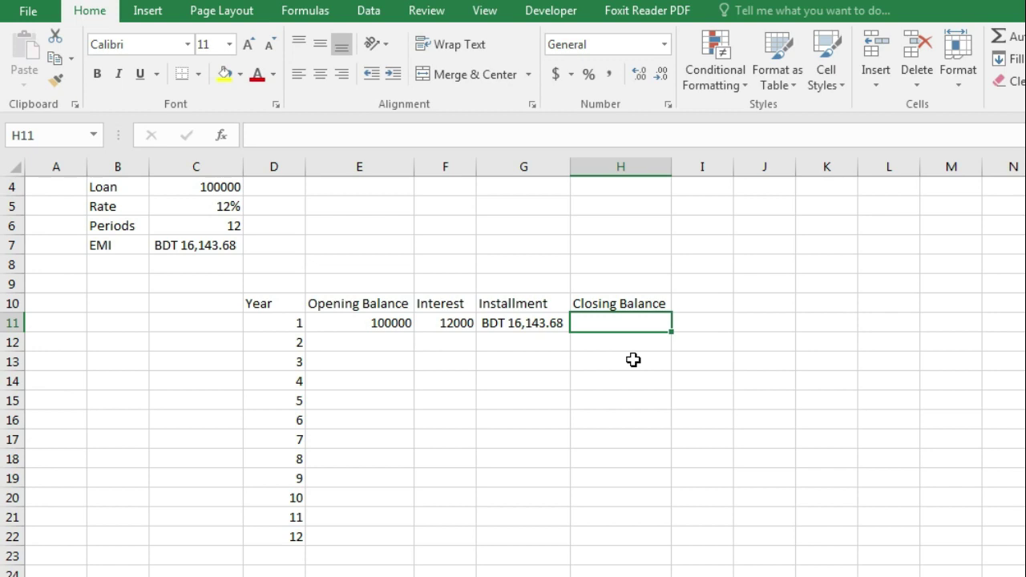
# Step: Enter =E11+F11-G11 in H11, giving a year 1 closing balance of BDT 95,856.32
pyautogui.write('=')
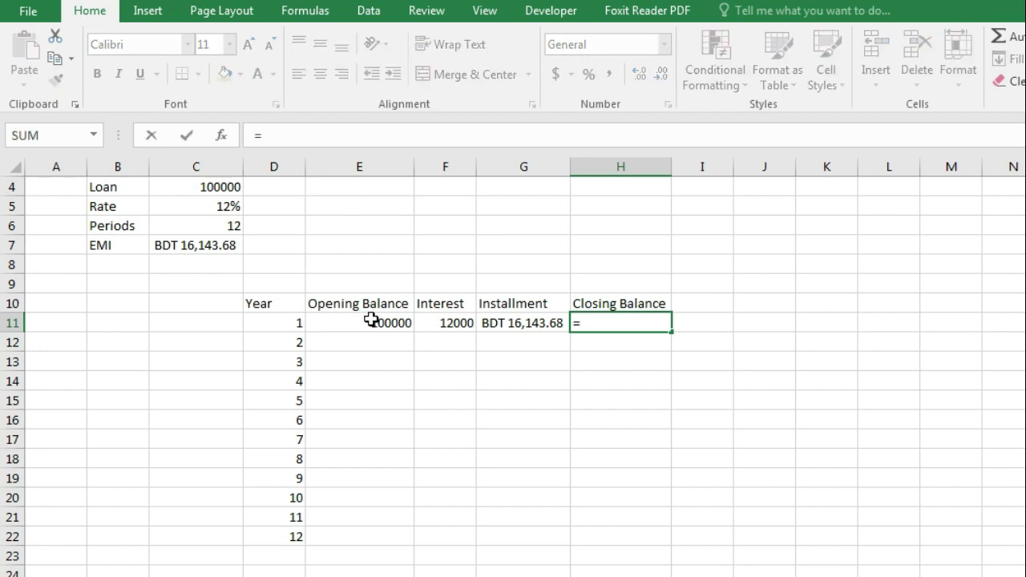
pyautogui.click(371, 320)
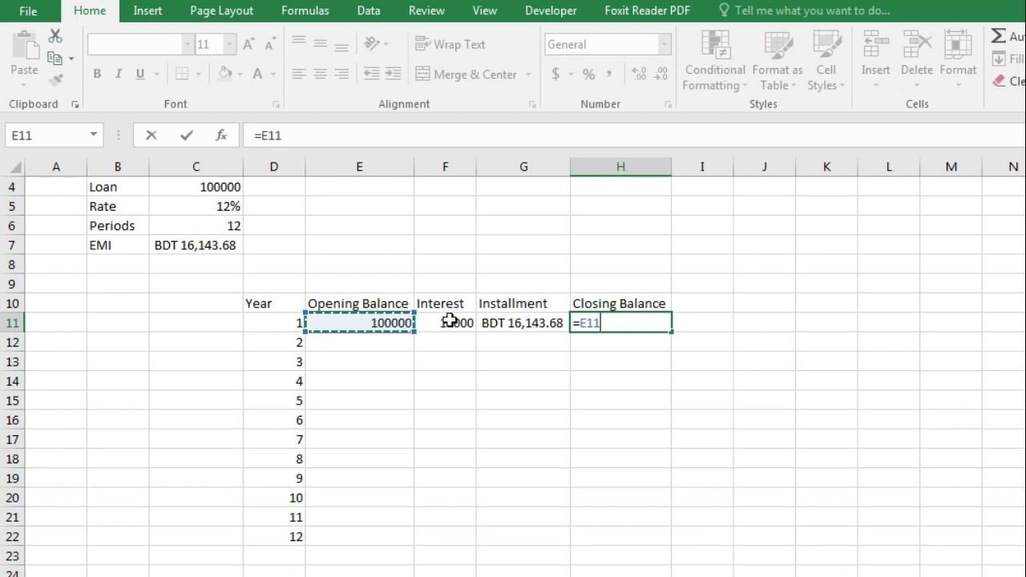
pyautogui.write('+')
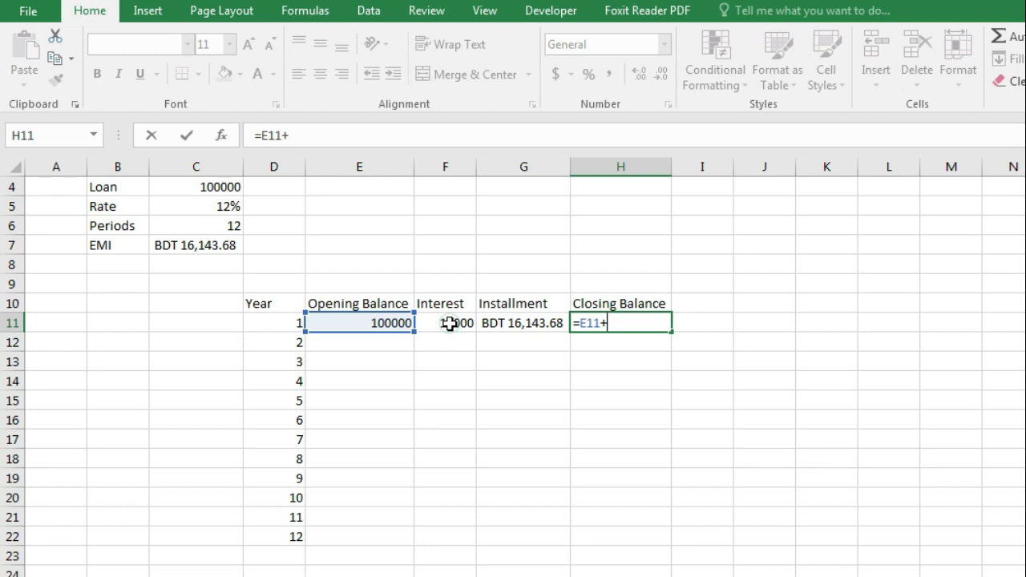
pyautogui.click(448, 323)
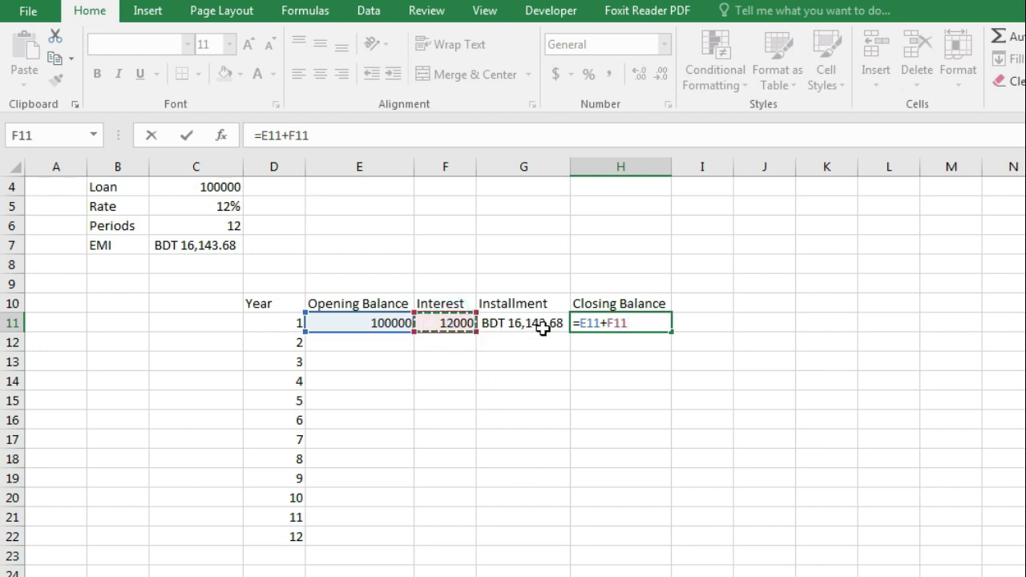
pyautogui.write('-')
pyautogui.click(523, 322)
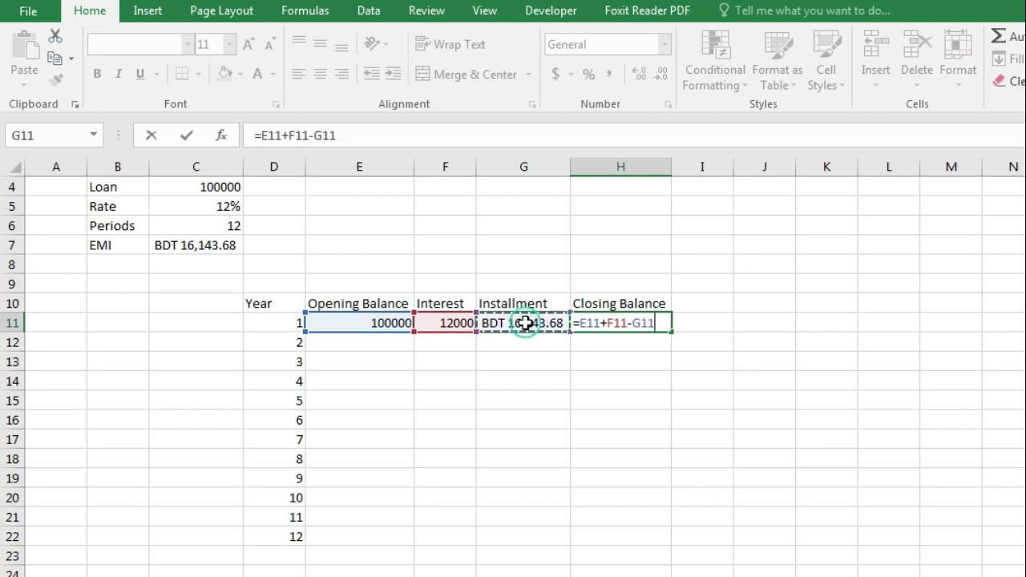
pyautogui.press('Return')
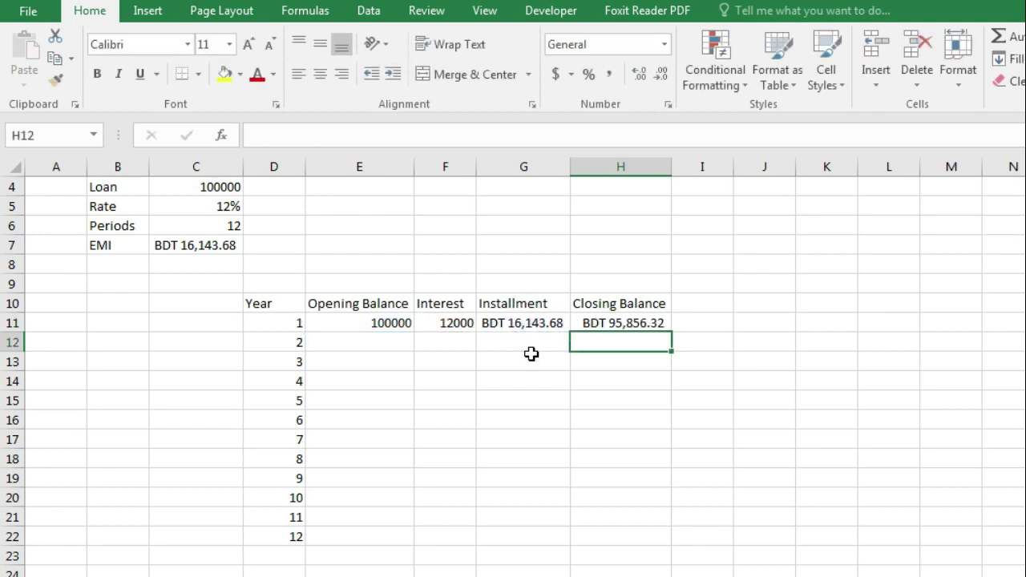
pyautogui.scroll(1, 597, 361)
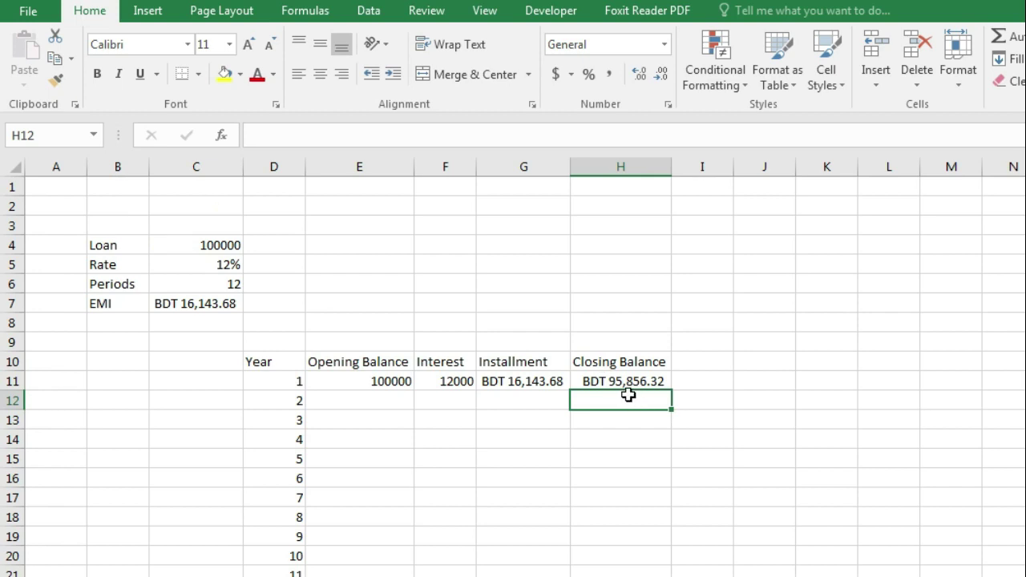
# Step: Link the year 2 Opening Balance to the year 1 Closing Balance with a formula
pyautogui.click(348, 403)
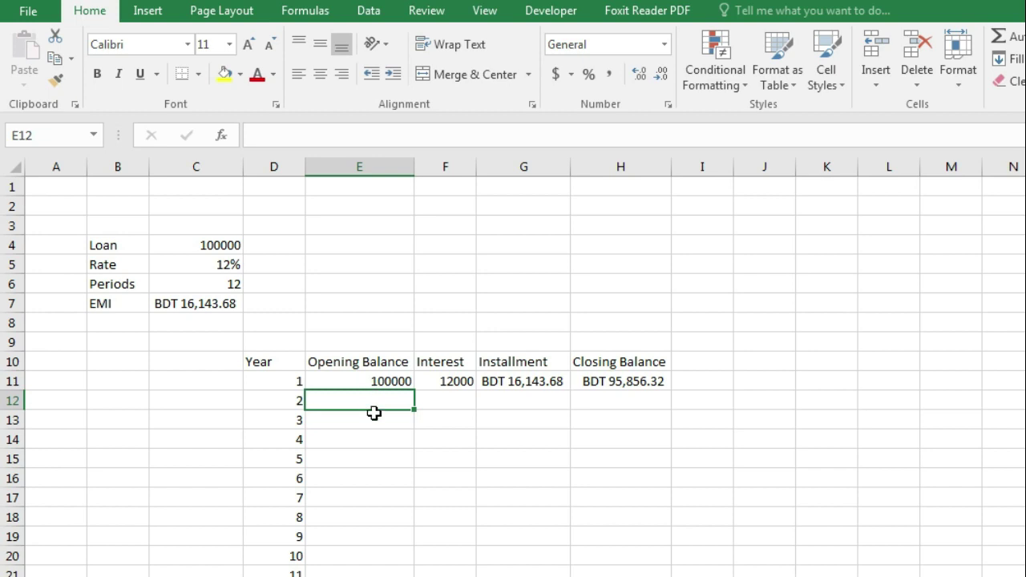
pyautogui.hotkey('ctrl', 'End')
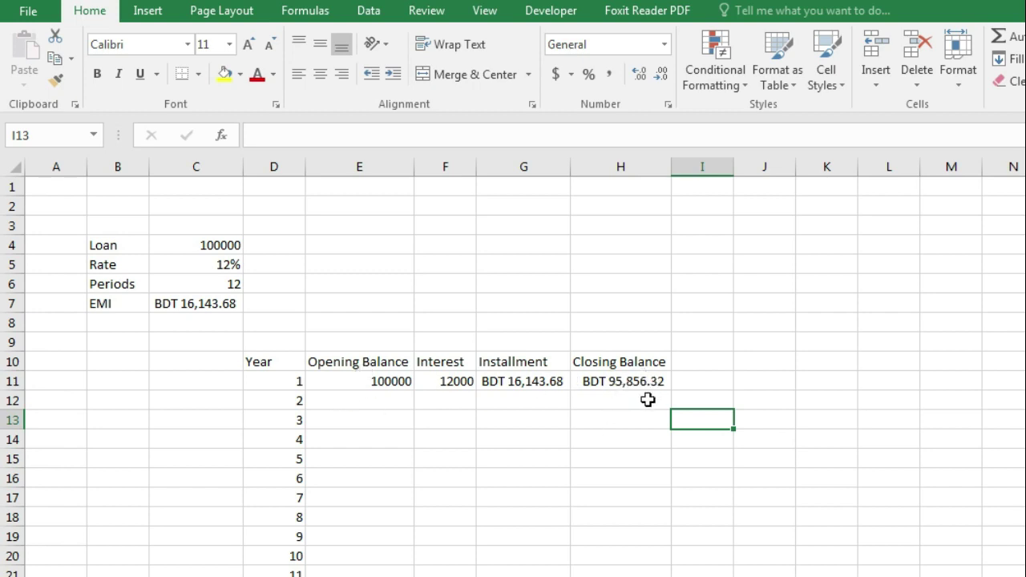
pyautogui.click(356, 400)
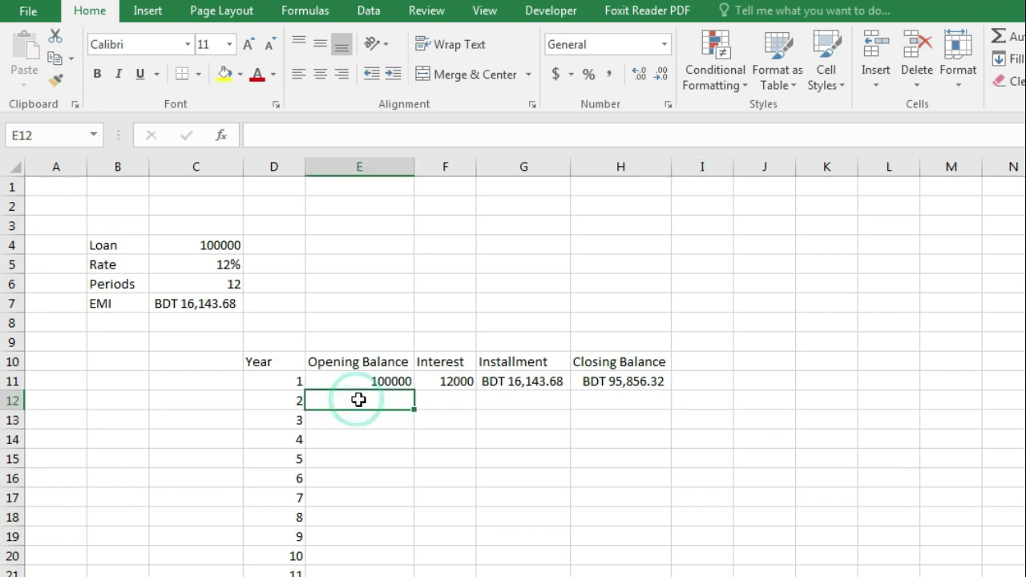
pyautogui.write('=')
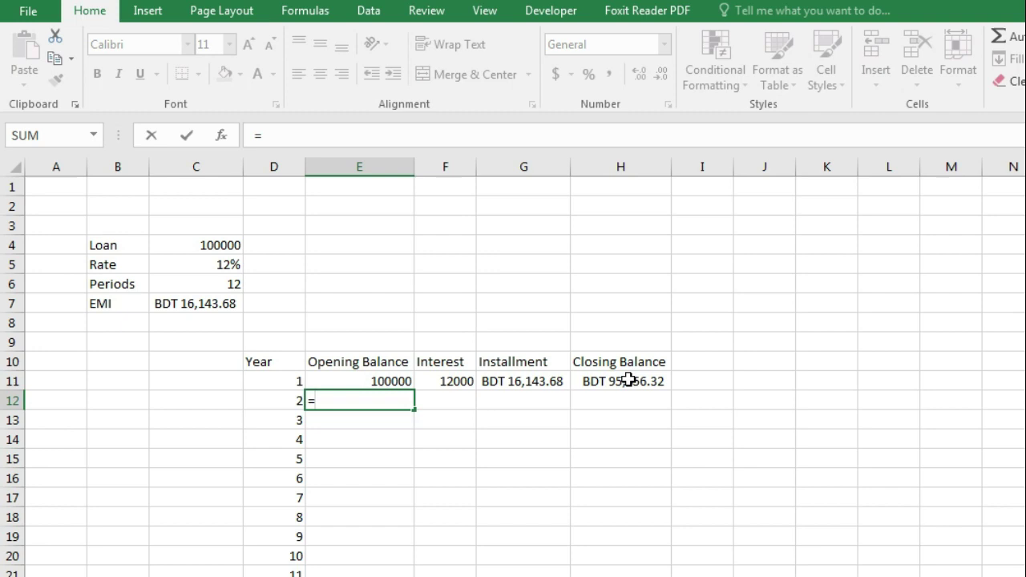
pyautogui.click(627, 380)
pyautogui.press('Return')
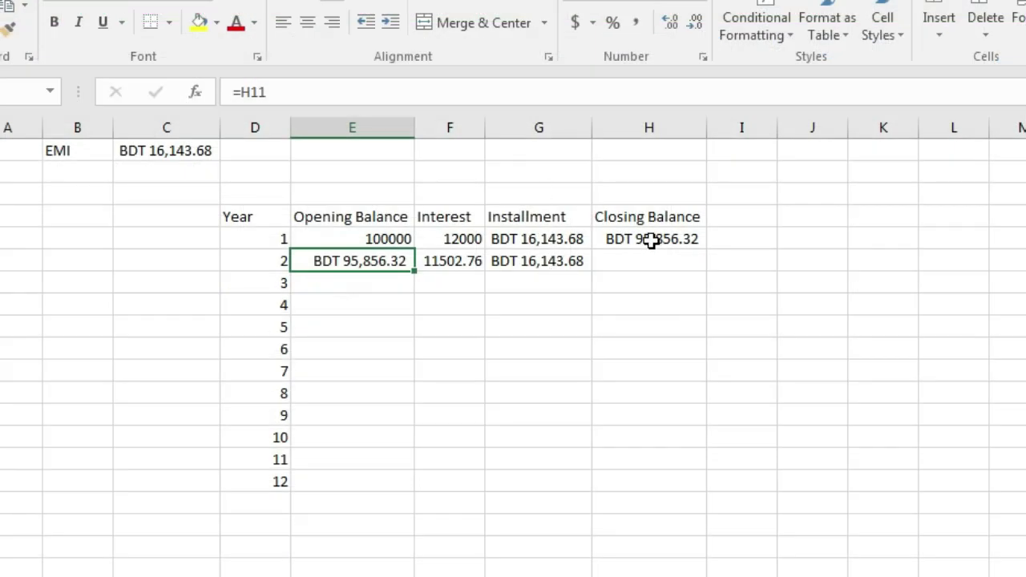
# Step: Fill the Opening Balance formula down through year 12
pyautogui.click(652, 239)
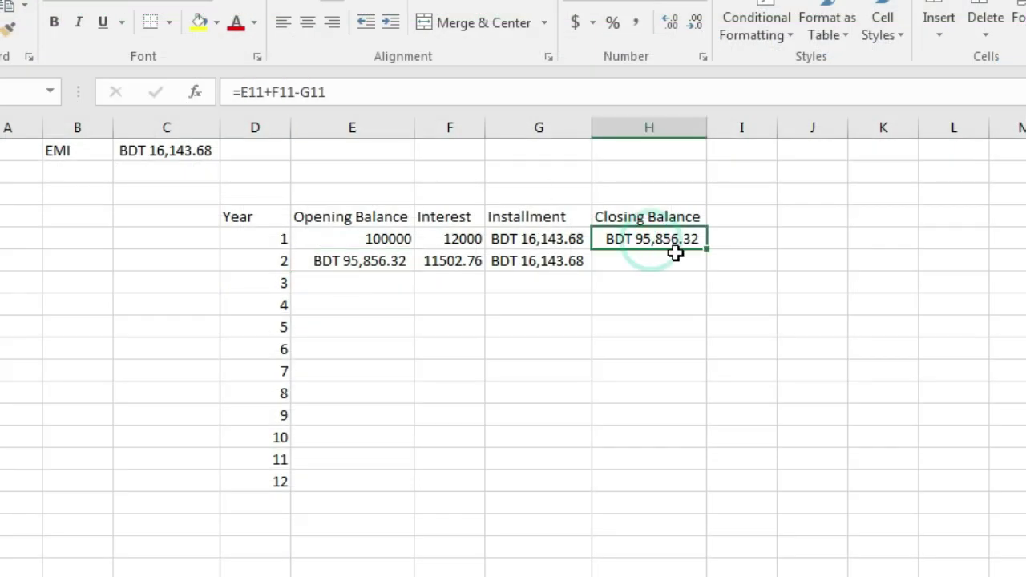
pyautogui.click(374, 265)
pyautogui.moveTo(415, 271); pyautogui.dragTo(412, 488)
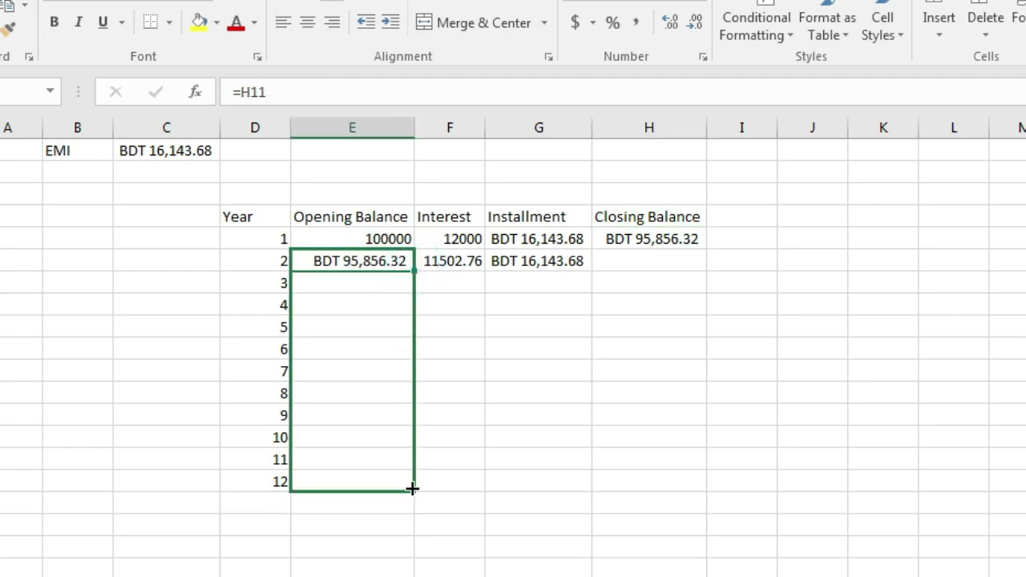
pyautogui.moveTo(412, 488); pyautogui.dragTo(410, 486)
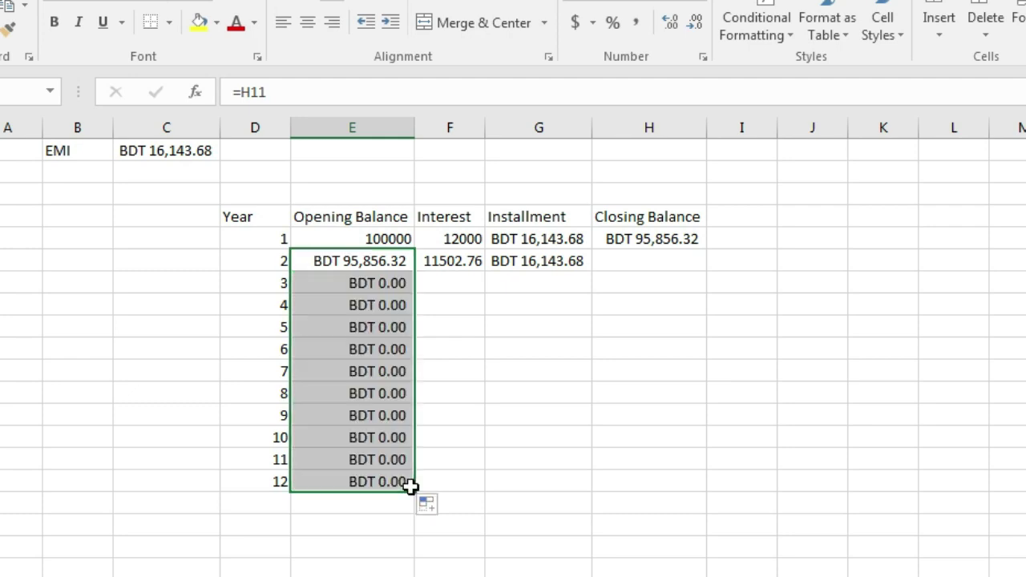
pyautogui.click(480, 300)
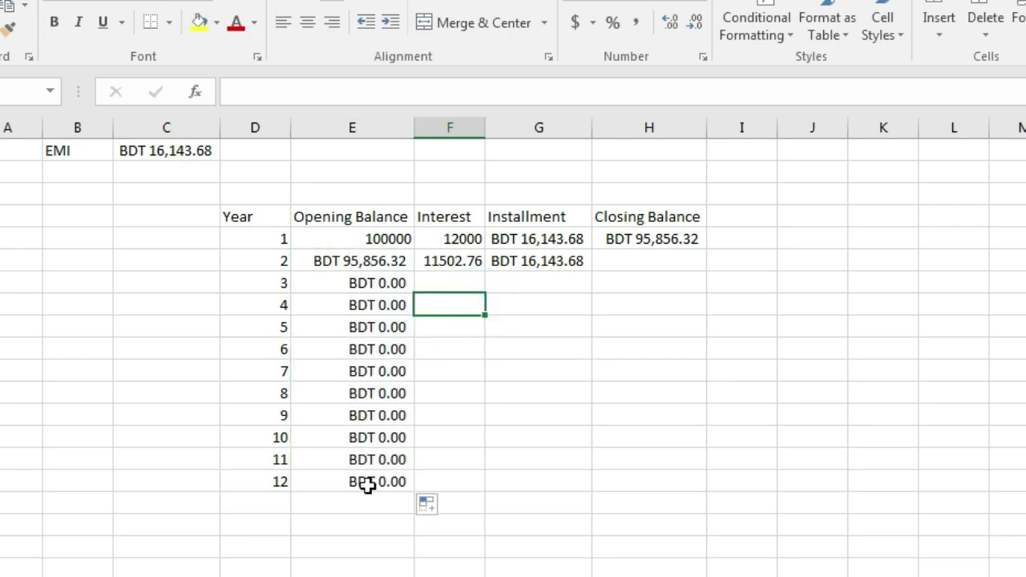
pyautogui.click(534, 331)
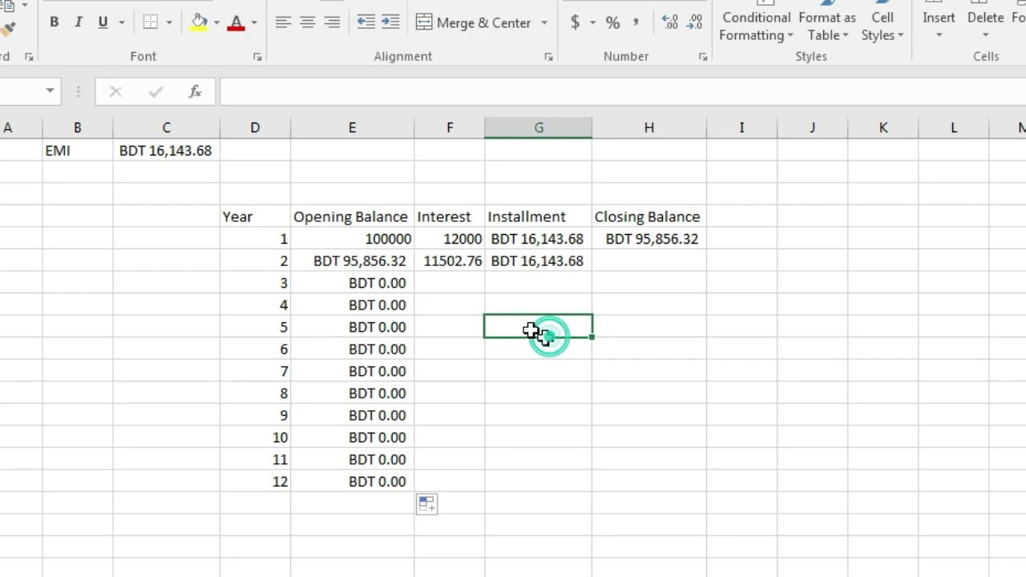
# Step: Copy the Interest, Installment and Closing Balance formulas down to year 12
pyautogui.click(447, 261)
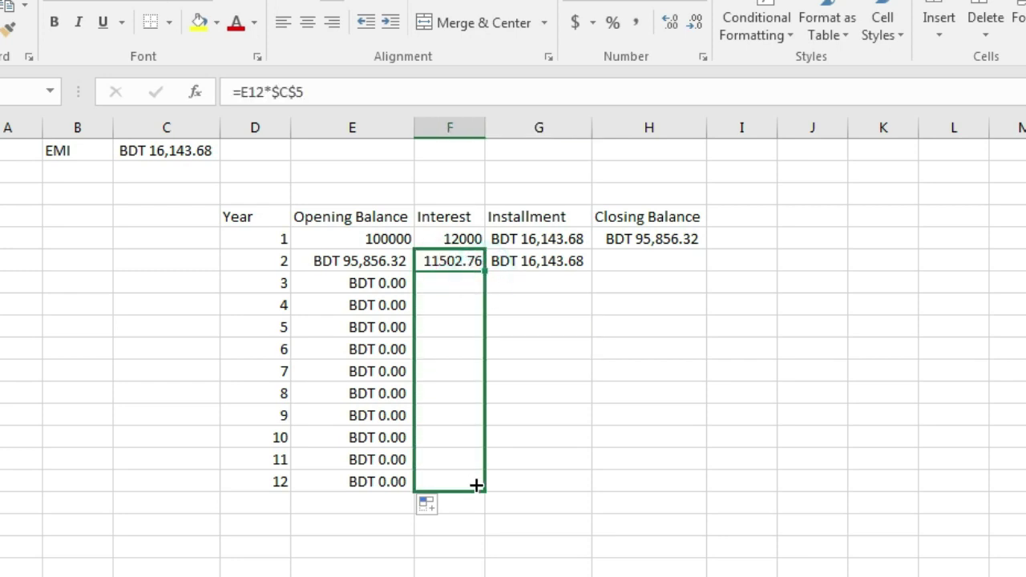
pyautogui.moveTo(485, 274); pyautogui.dragTo(477, 486)
pyautogui.click(547, 267)
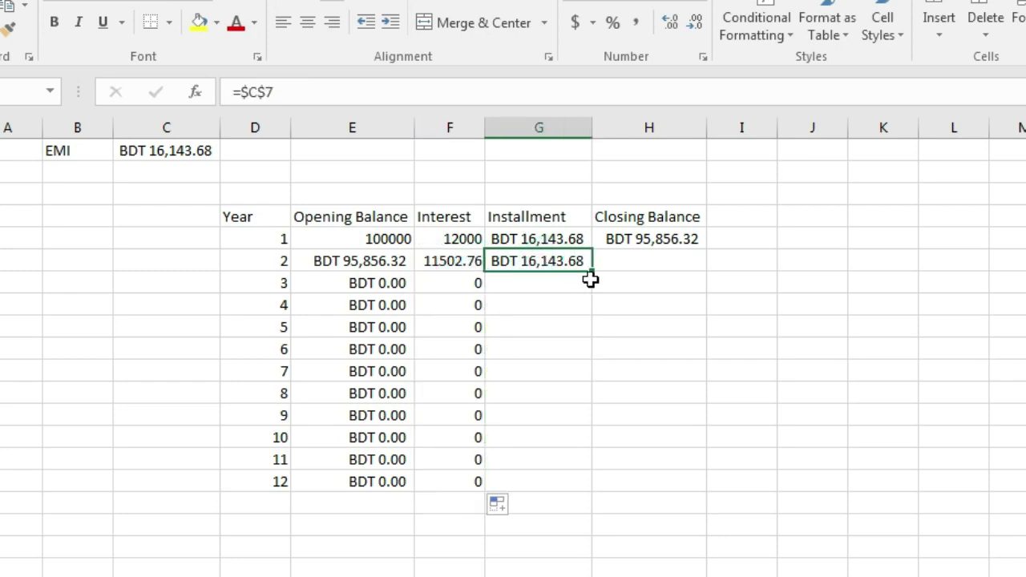
pyautogui.moveTo(592, 271); pyautogui.dragTo(590, 494)
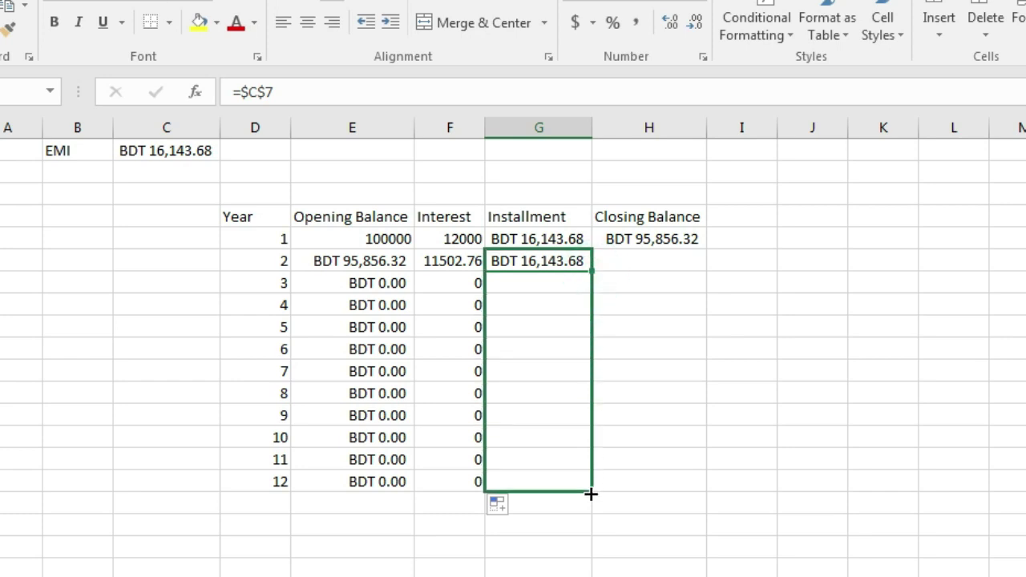
pyautogui.click(660, 238)
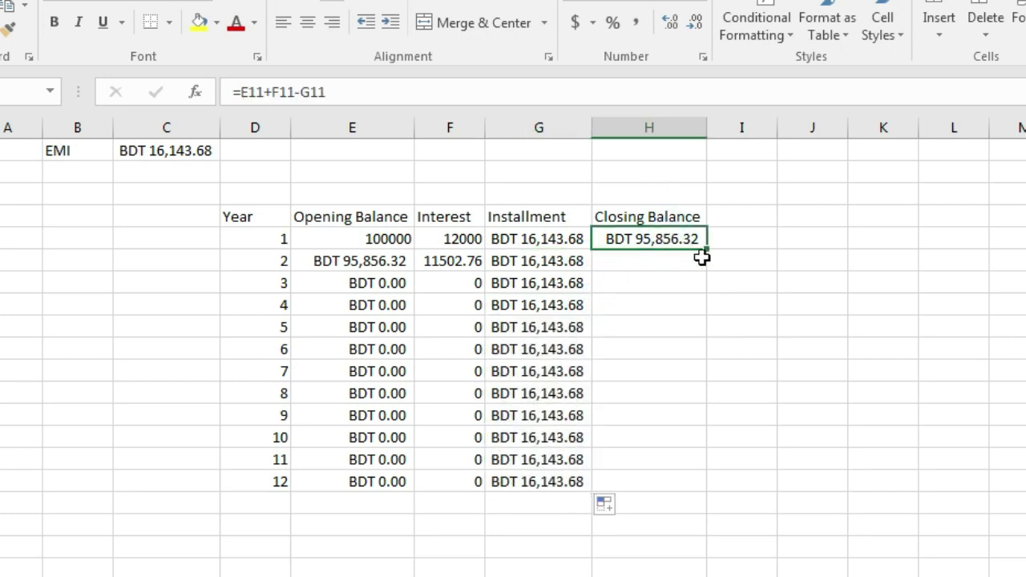
pyautogui.moveTo(709, 252); pyautogui.dragTo(713, 491)
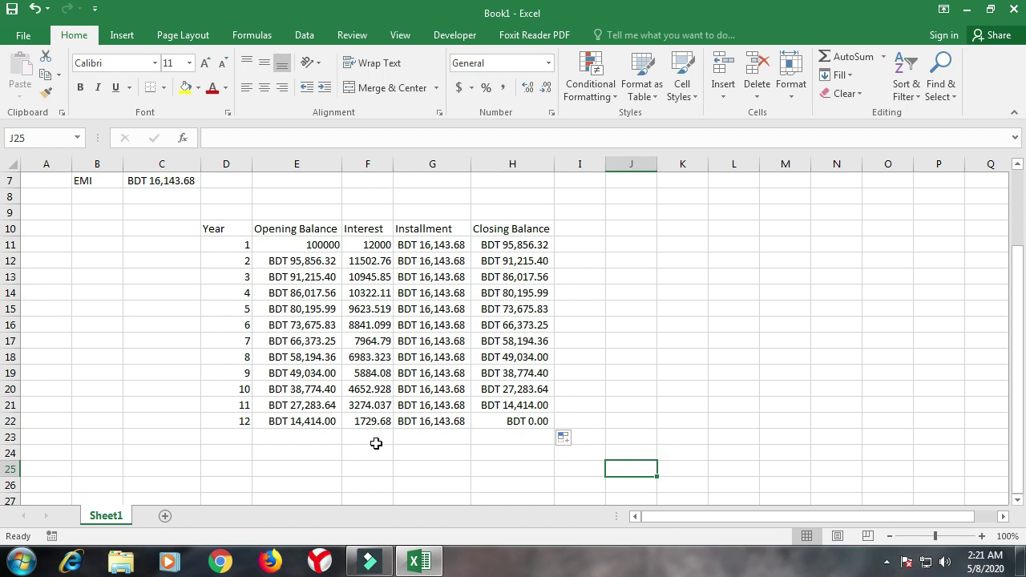
# Step: Enter the headings Serial No, Name and Acc across row 10, starting at J10
pyautogui.scroll(1, 193, 359)
pyautogui.scroll(1, 366, 320)
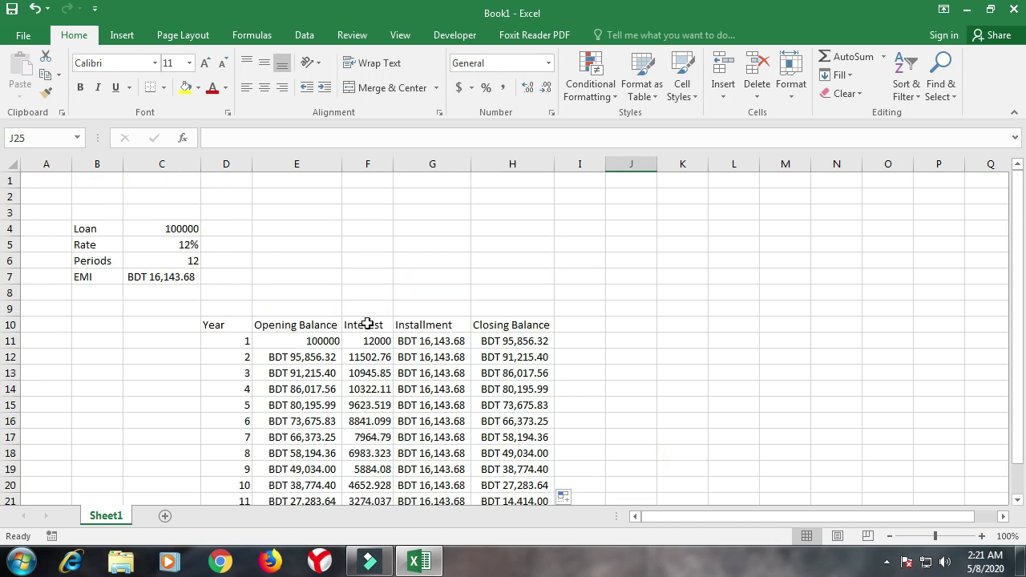
pyautogui.scroll(-2, 412, 304)
pyautogui.scroll(2, 561, 336)
pyautogui.click(648, 325)
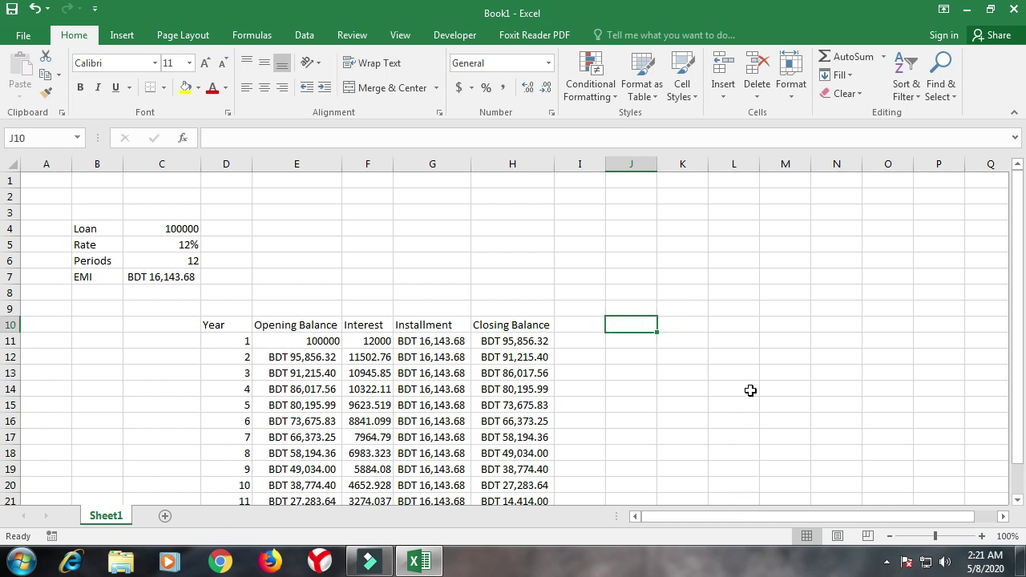
pyautogui.write('Se')
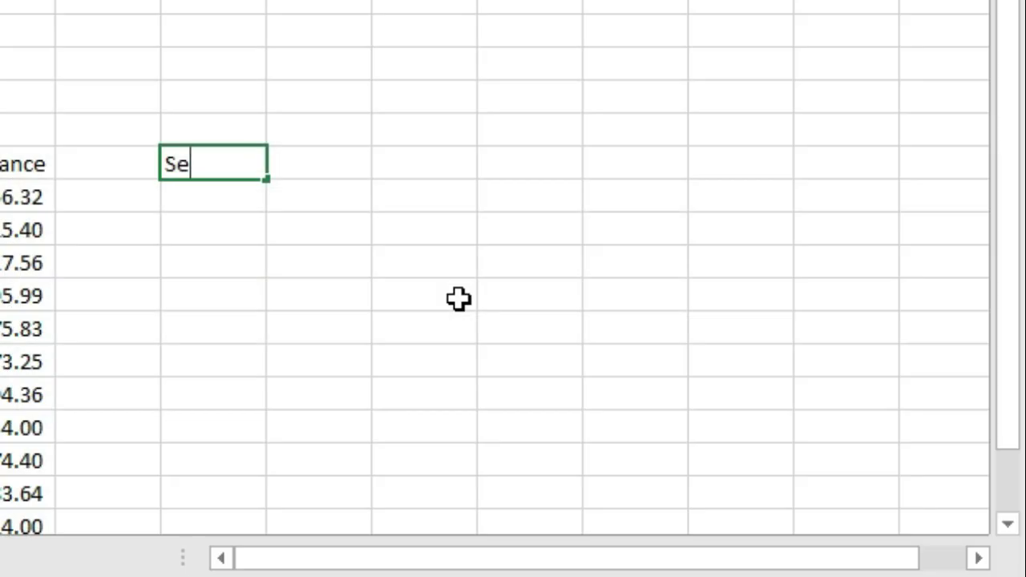
pyautogui.write('rial No')
pyautogui.press('Tab')
pyautogui.write('Name')
pyautogui.press('Tab')
pyautogui.write('Acc')
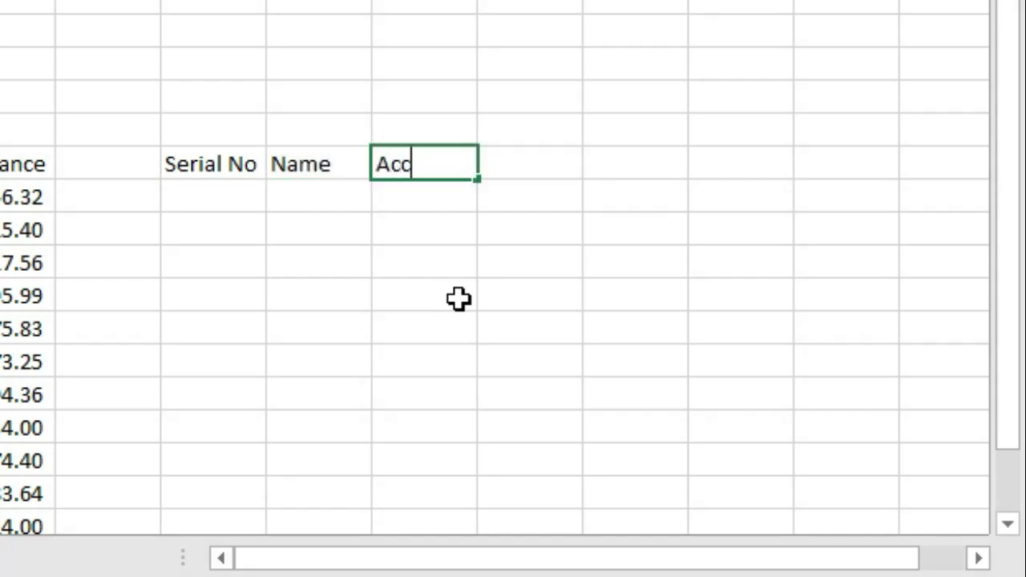
pyautogui.press('Tab')
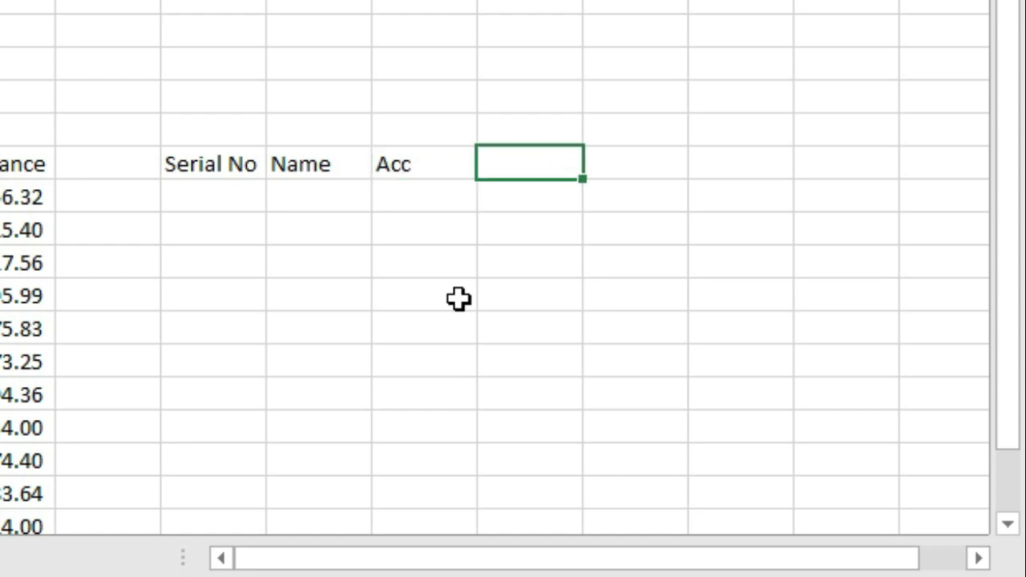
# Step: Correct the heading to Acc No, then add Total Loan, Years, Interest Rate and Monthly Installment
pyautogui.press('Left')
pyautogui.press('F2')
pyautogui.write('No')
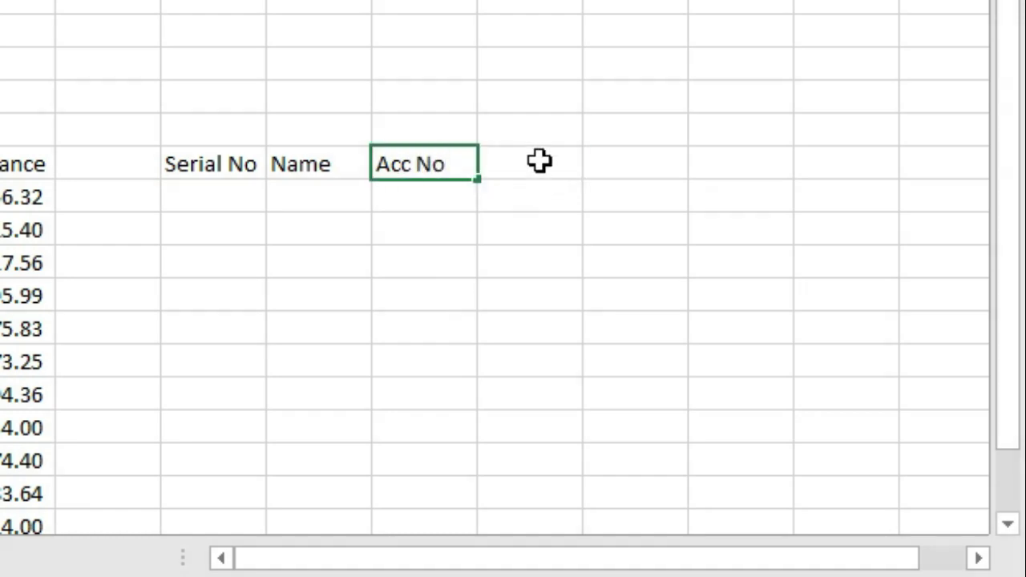
pyautogui.click(539, 161)
pyautogui.write('Total Ledger')
pyautogui.press('Tab')
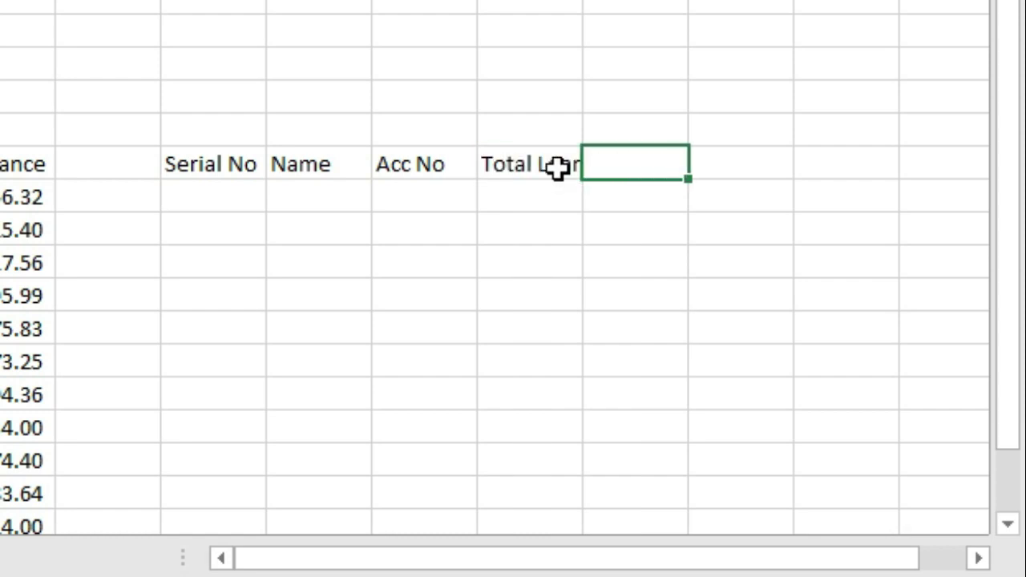
pyautogui.write('Years')
pyautogui.press('Tab')
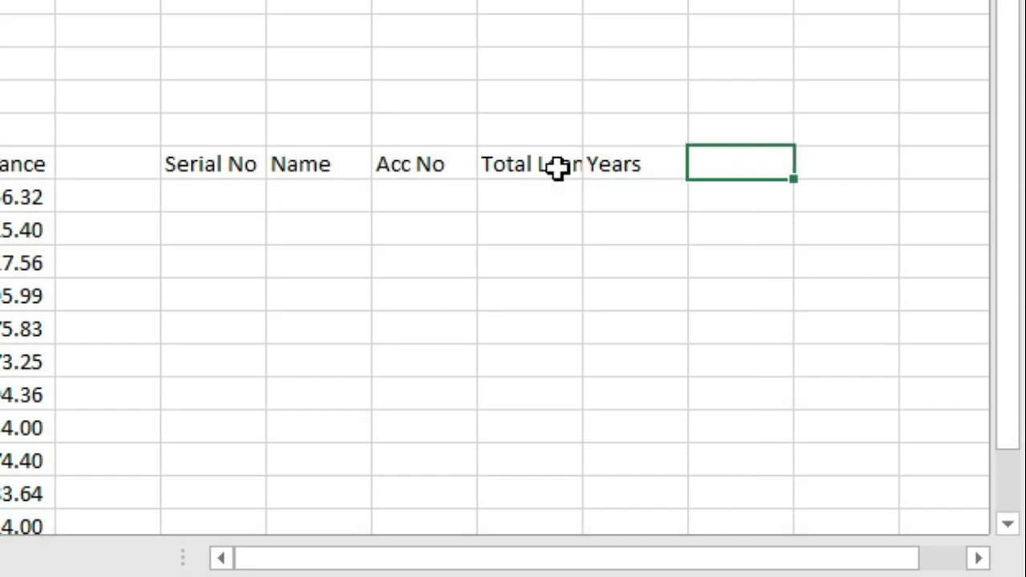
pyautogui.write('nterest')
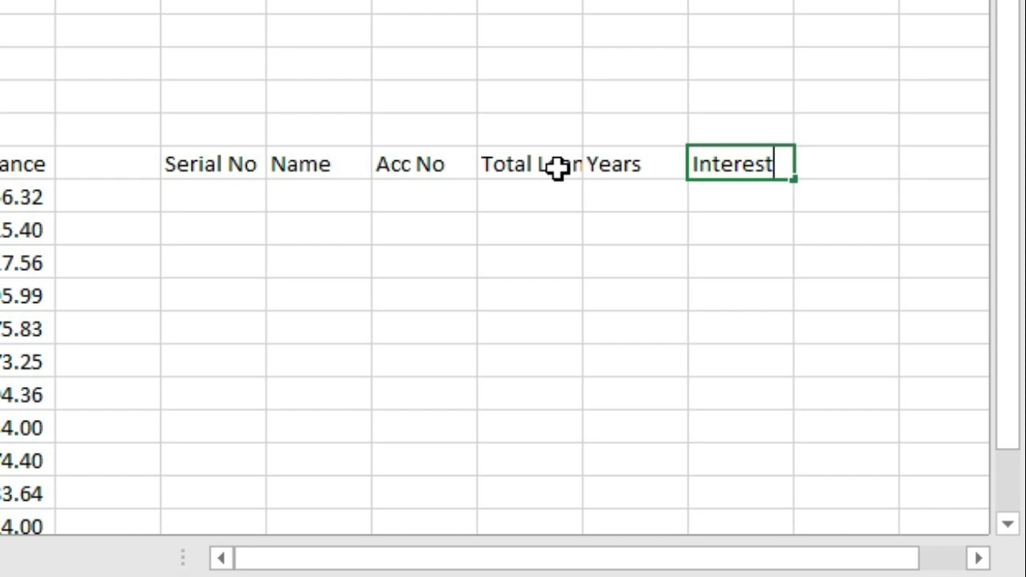
pyautogui.write(' Rate')
pyautogui.press('Tab')
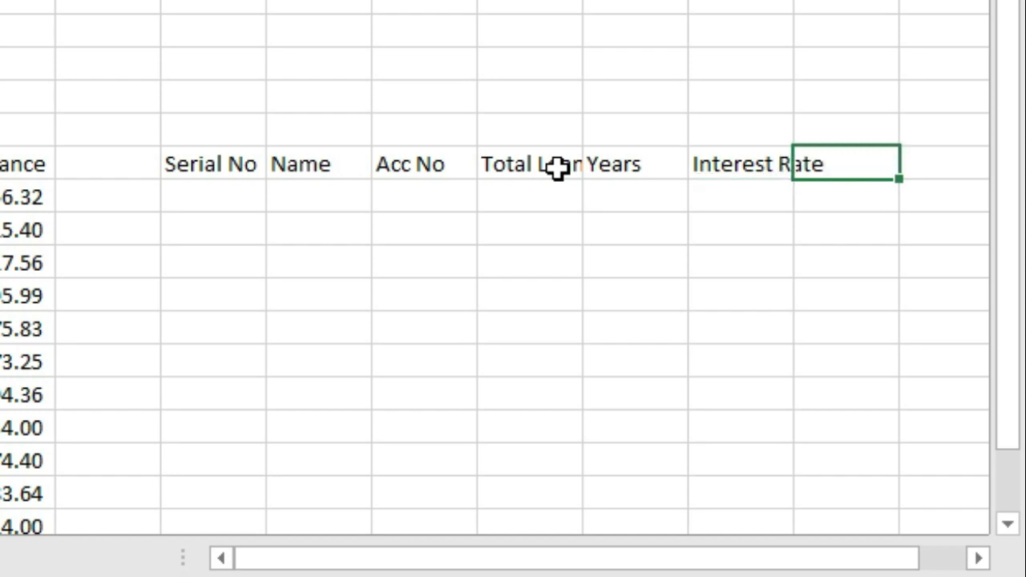
pyautogui.write('Monthly Installment')
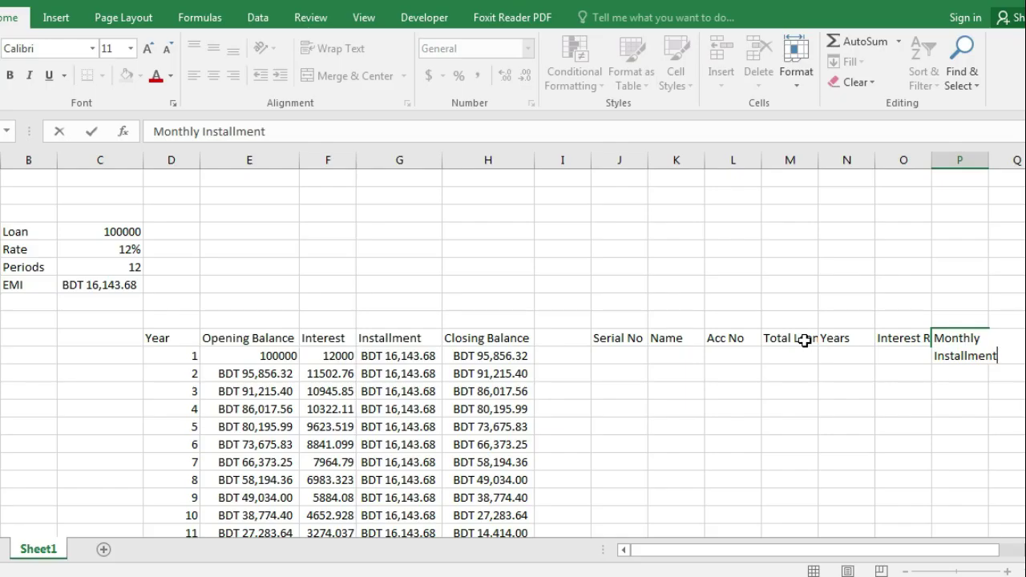
# Step: Narrow column N for Years, and AutoFit columns M and P for Total Loan and Monthly Installment
pyautogui.click(933, 160)
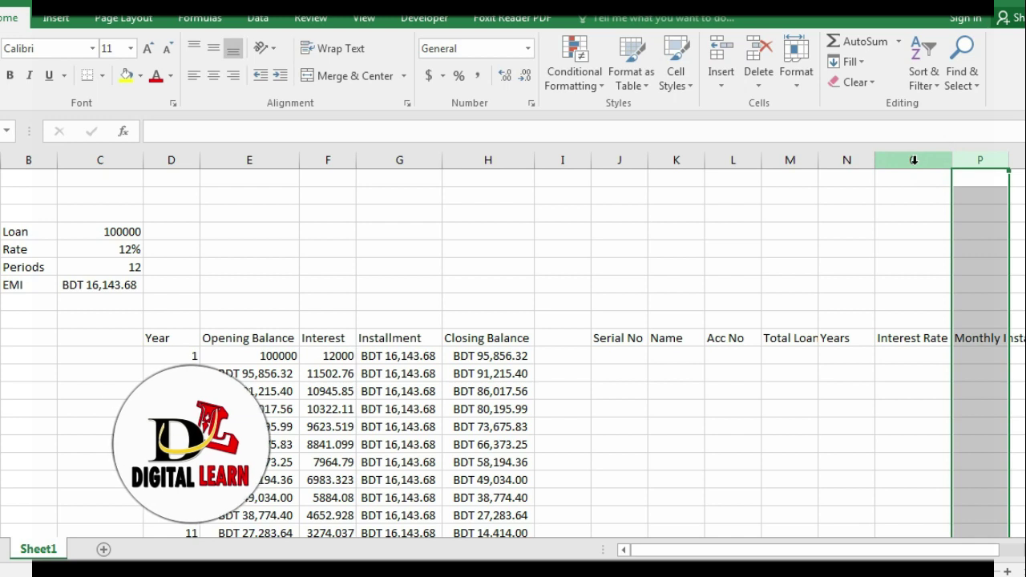
pyautogui.moveTo(876, 160); pyautogui.dragTo(854, 159)
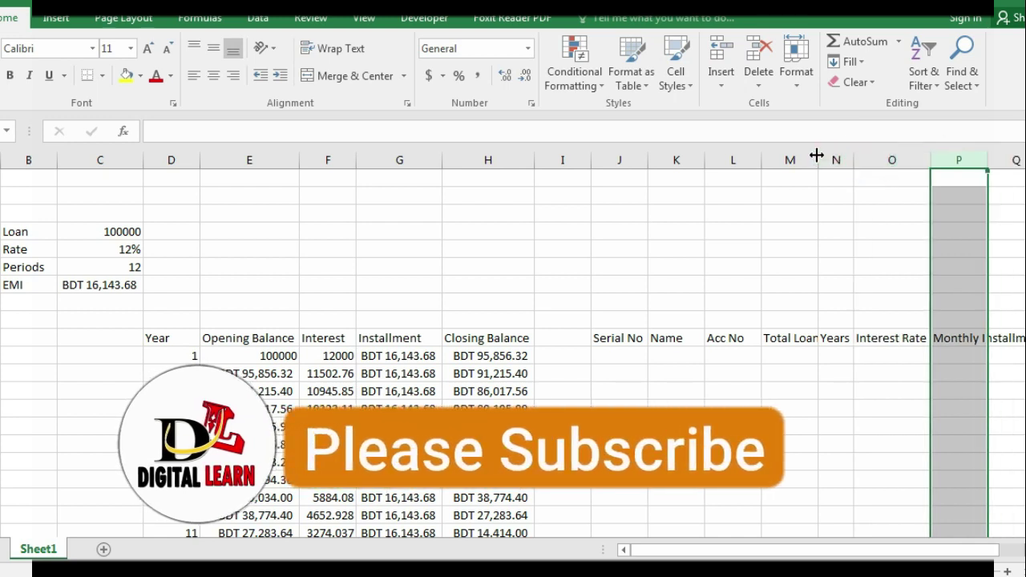
pyautogui.doubleClick(817, 160)
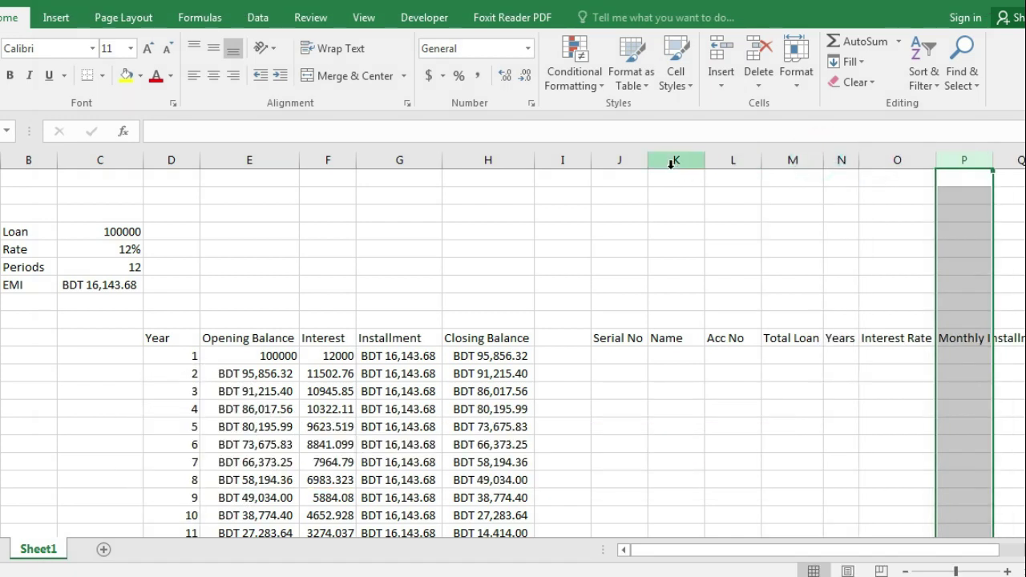
pyautogui.moveTo(815, 549); pyautogui.dragTo(847, 553)
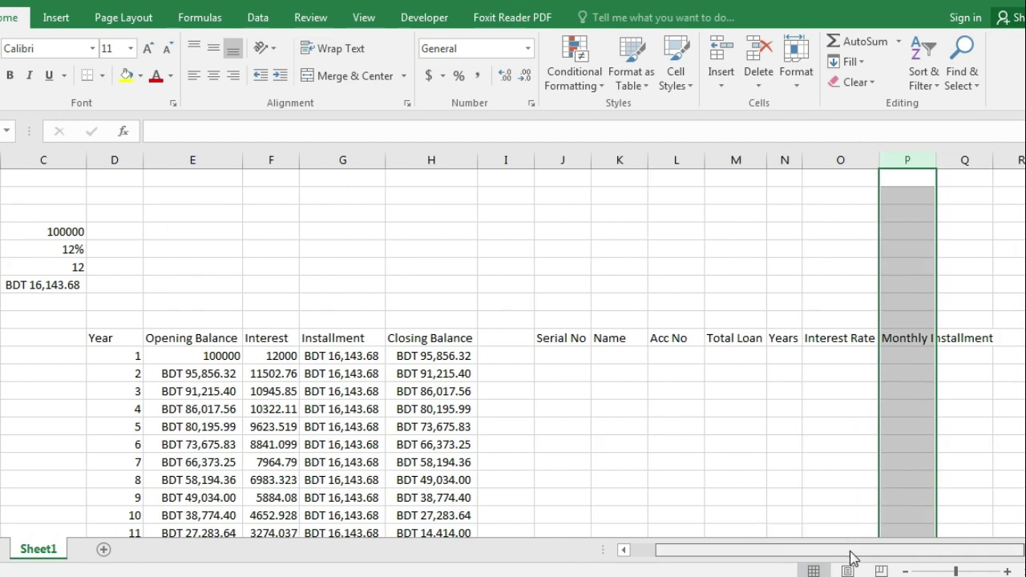
pyautogui.doubleClick(939, 160)
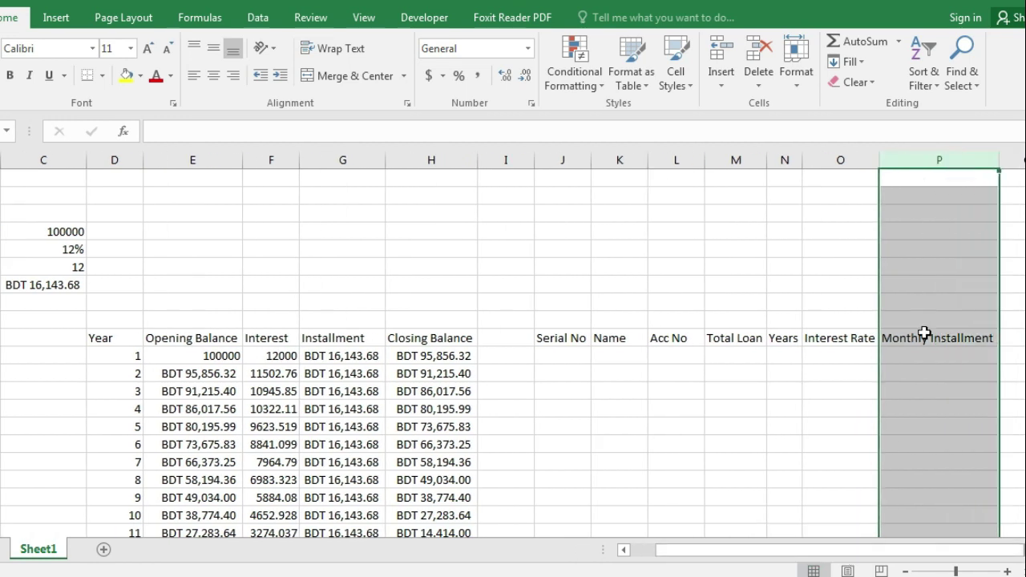
pyautogui.click(903, 381)
pyautogui.click(710, 376)
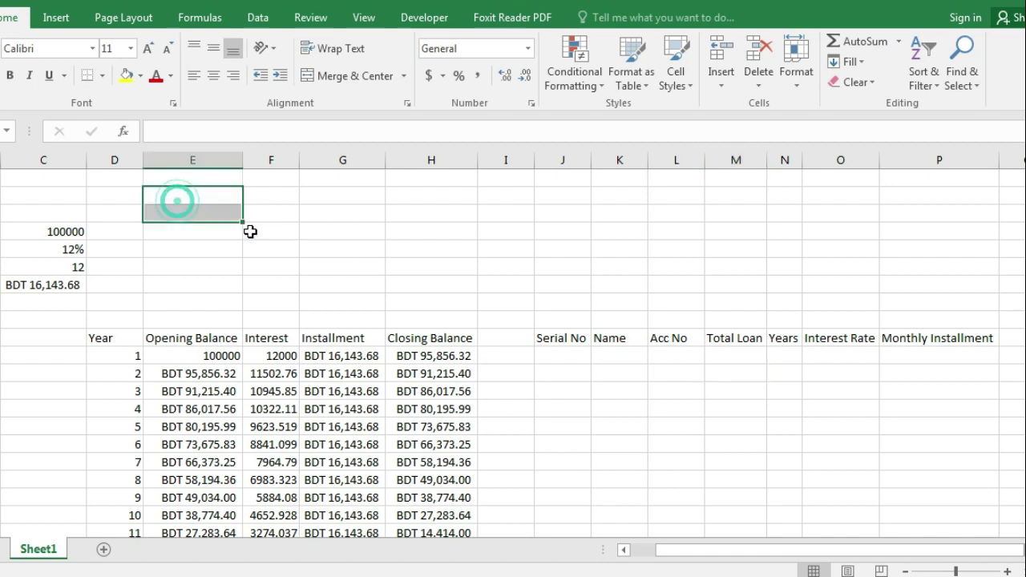
# Step: Merge columns E–P above the tables and enter the title 'Bank Loan Sheet'
pyautogui.moveTo(177, 201); pyautogui.dragTo(962, 291)
pyautogui.click(660, 265)
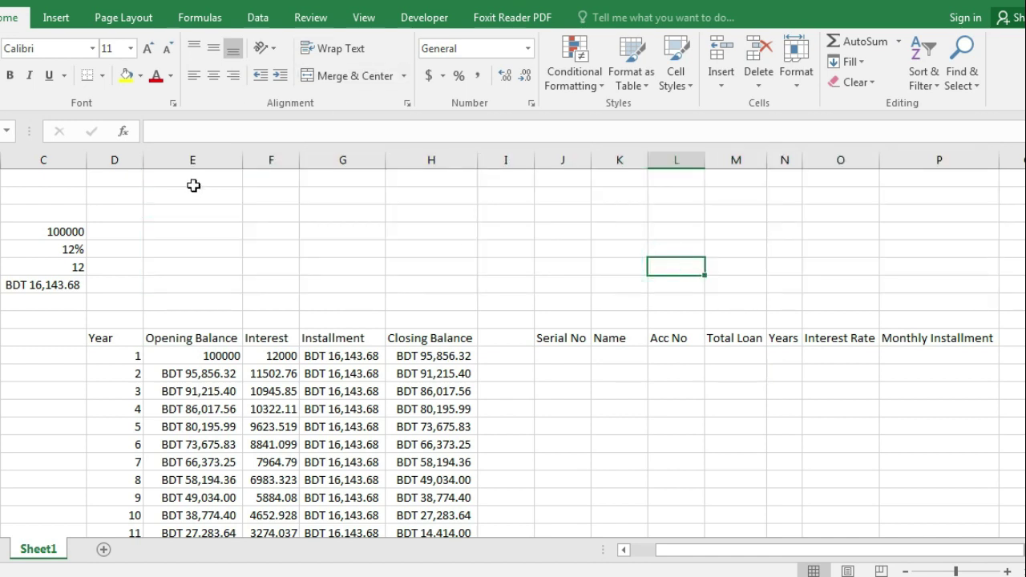
pyautogui.moveTo(188, 195); pyautogui.dragTo(919, 283)
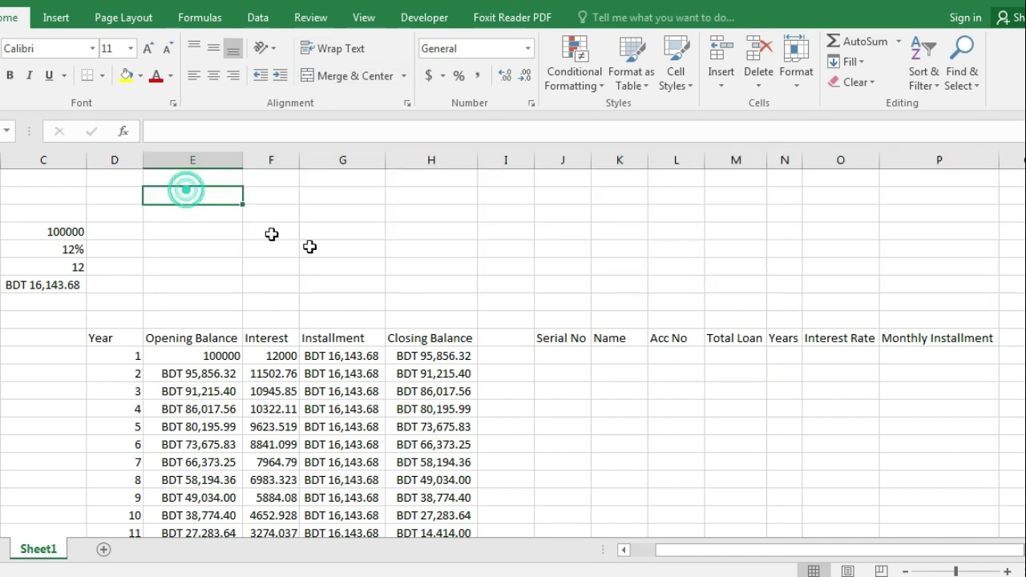
pyautogui.click(341, 75)
pyautogui.click(482, 223)
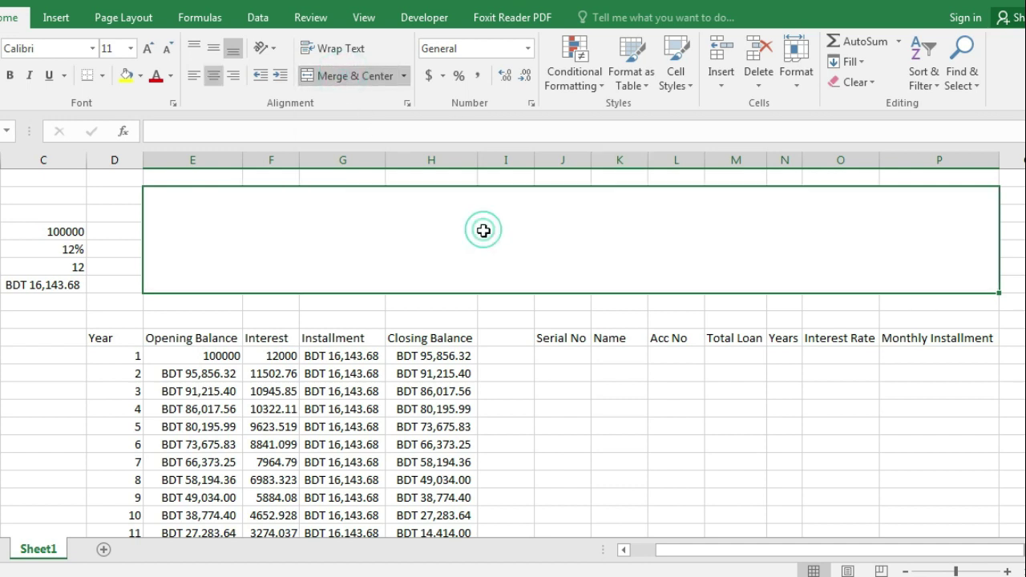
pyautogui.write('Bank Loan Sheet')
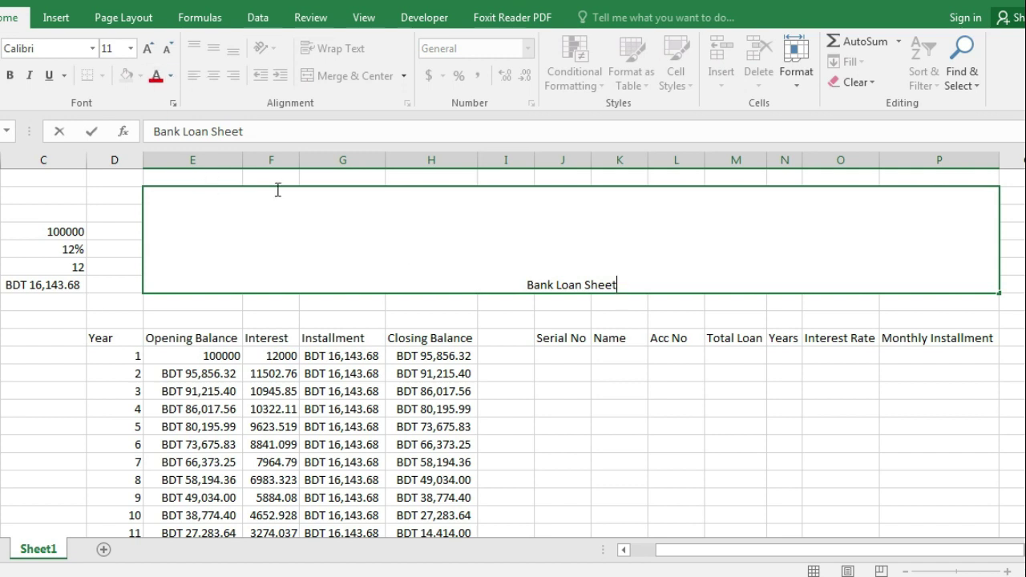
pyautogui.click(537, 242)
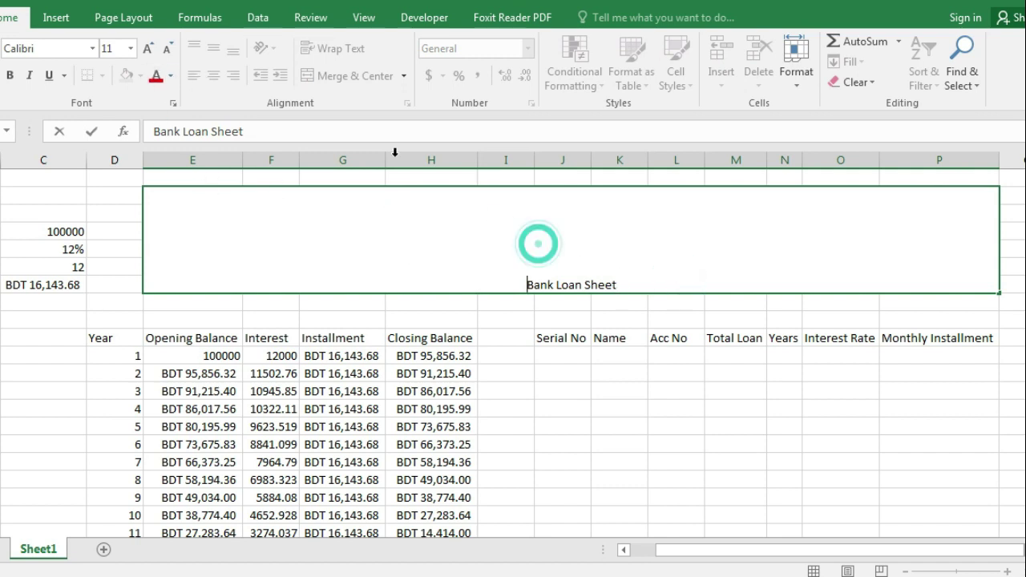
# Step: Enlarge the title font to 72 points
pyautogui.click(147, 50)
pyautogui.click(148, 50)
pyautogui.click(147, 49)
pyautogui.click(148, 50)
pyautogui.click(147, 50)
pyautogui.click(148, 50)
pyautogui.click(147, 49)
pyautogui.click(148, 49)
pyautogui.click(147, 50)
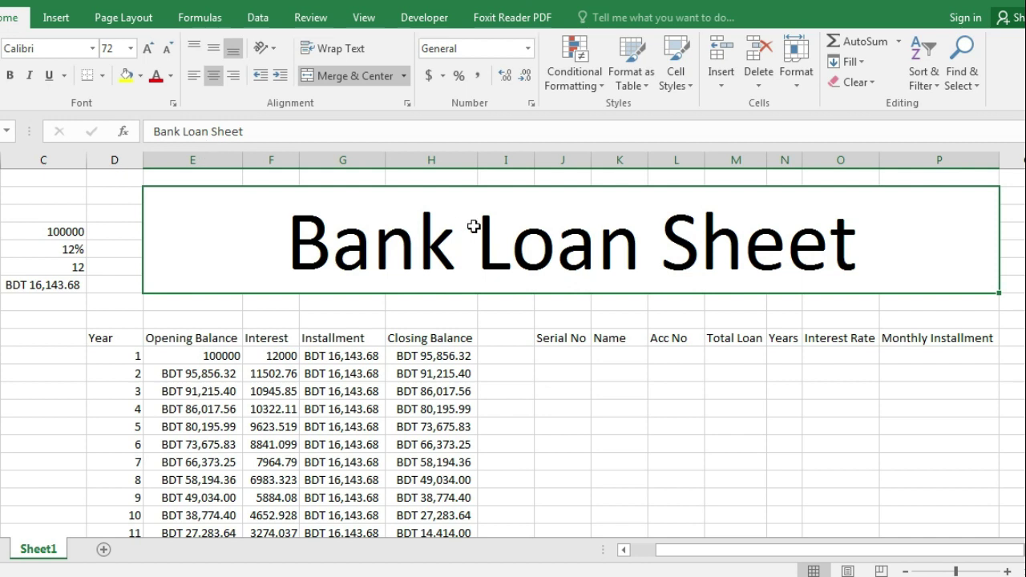
pyautogui.click(140, 76)
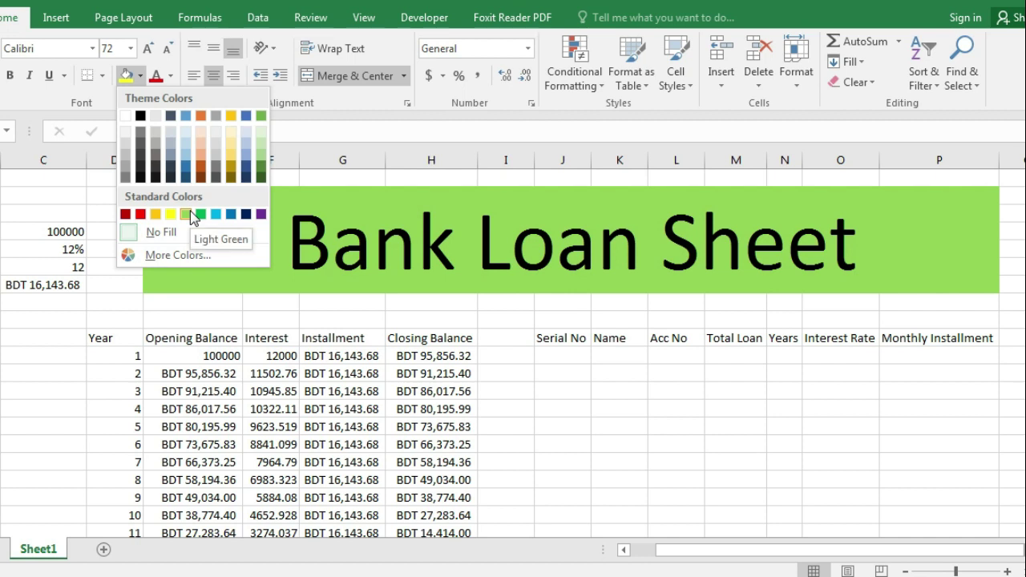
# Step: Give the title a cyan fill, then fill serial numbers 1 to 9 down the Serial No column
pyautogui.click(224, 215)
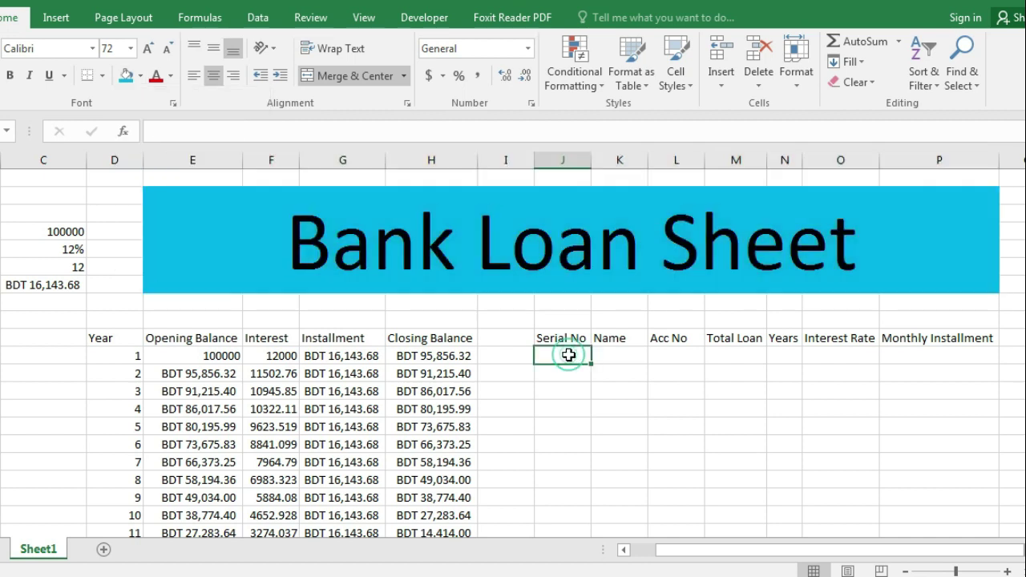
pyautogui.click(568, 355)
pyautogui.write('1')
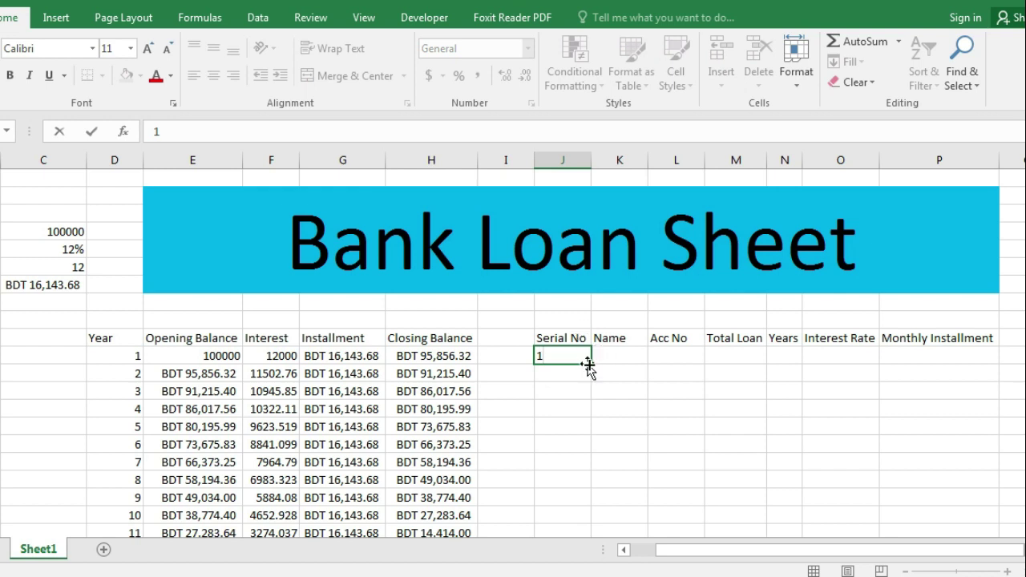
pyautogui.moveTo(590, 362); pyautogui.dragTo(590, 498)
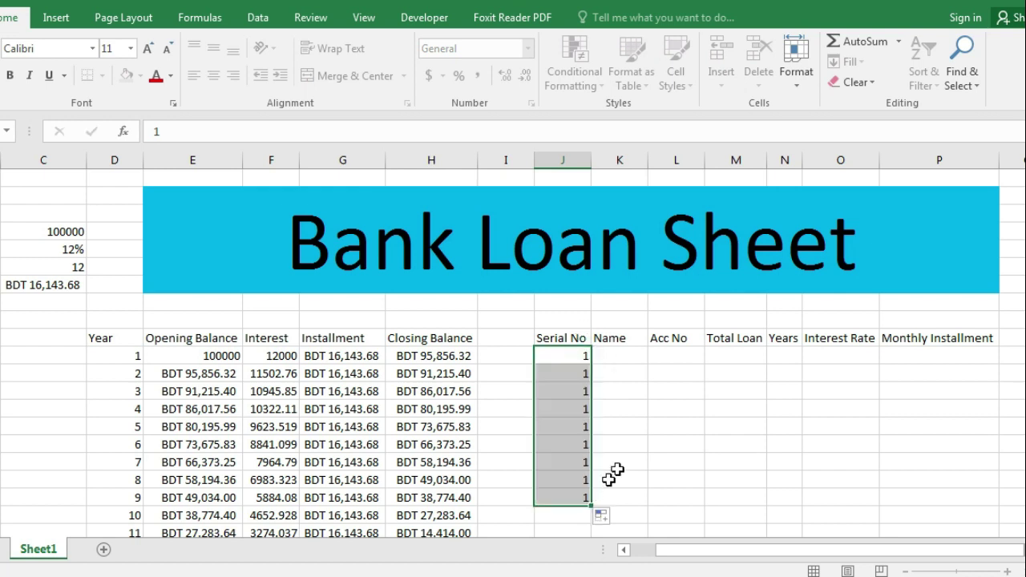
pyautogui.click(633, 360)
pyautogui.click(603, 519)
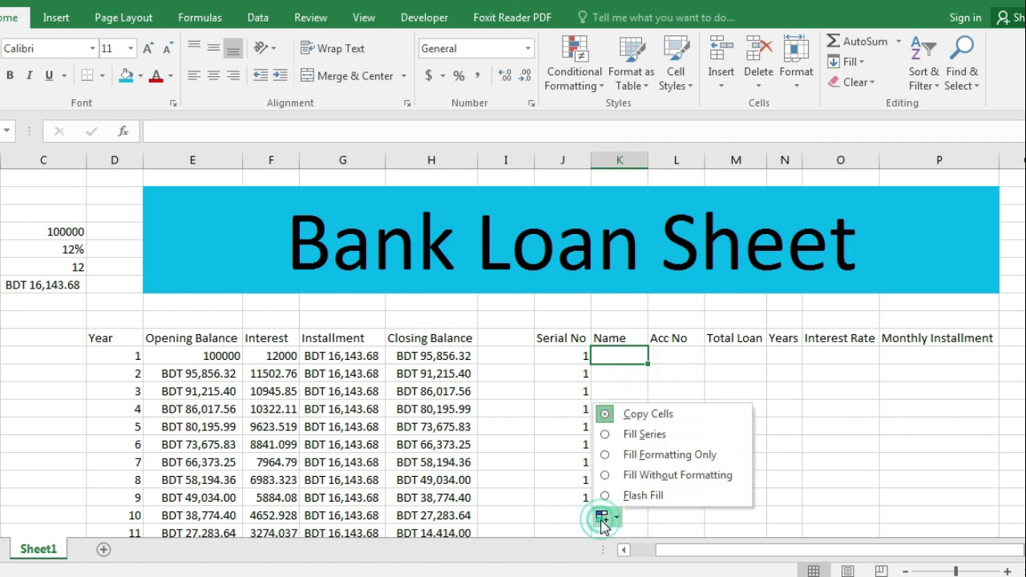
pyautogui.click(641, 432)
# Step: Enter the customer names under Name and clear the extra serials 8 and 9
pyautogui.click(614, 356)
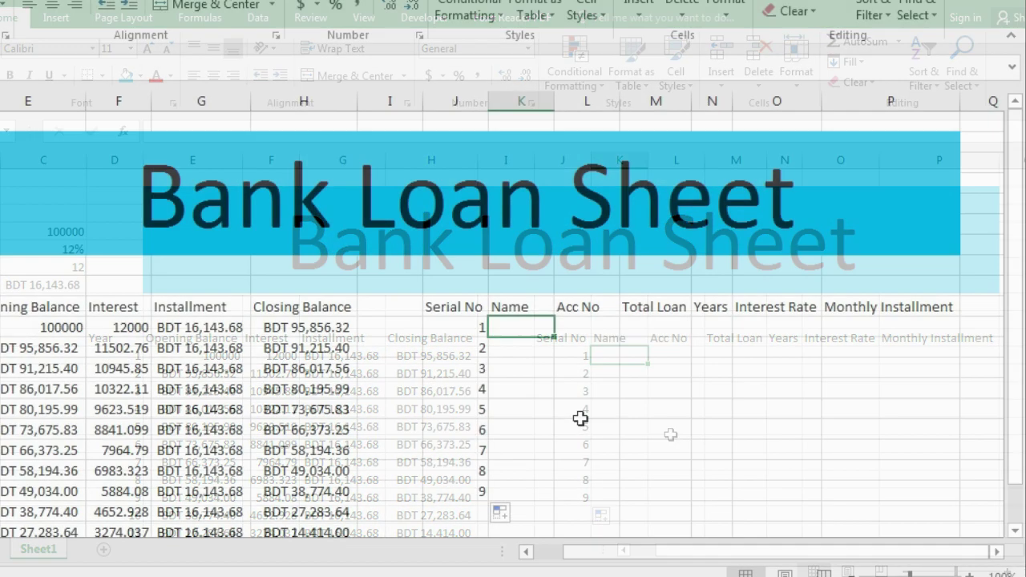
pyautogui.write('Murad')
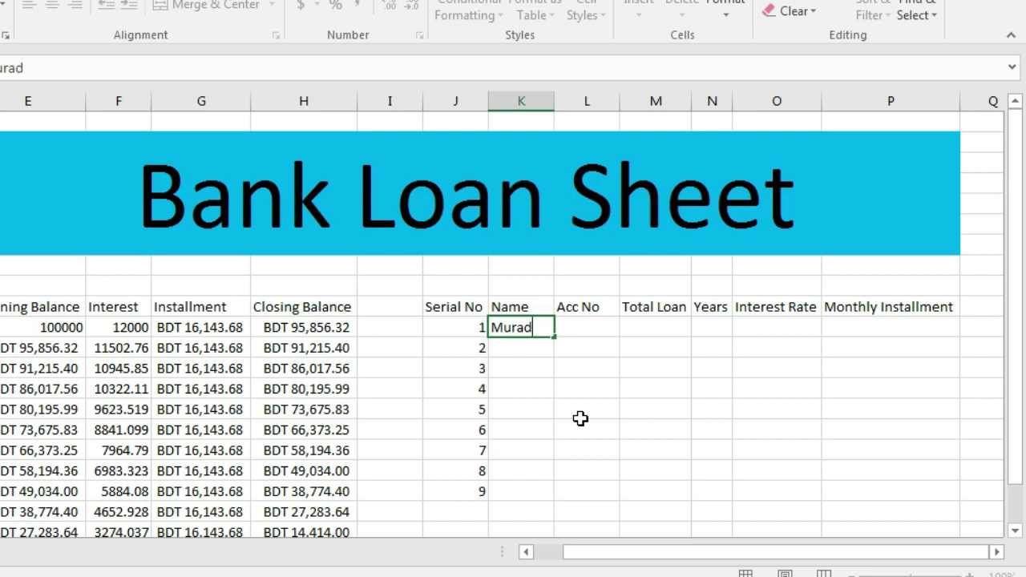
pyautogui.press('Tab')
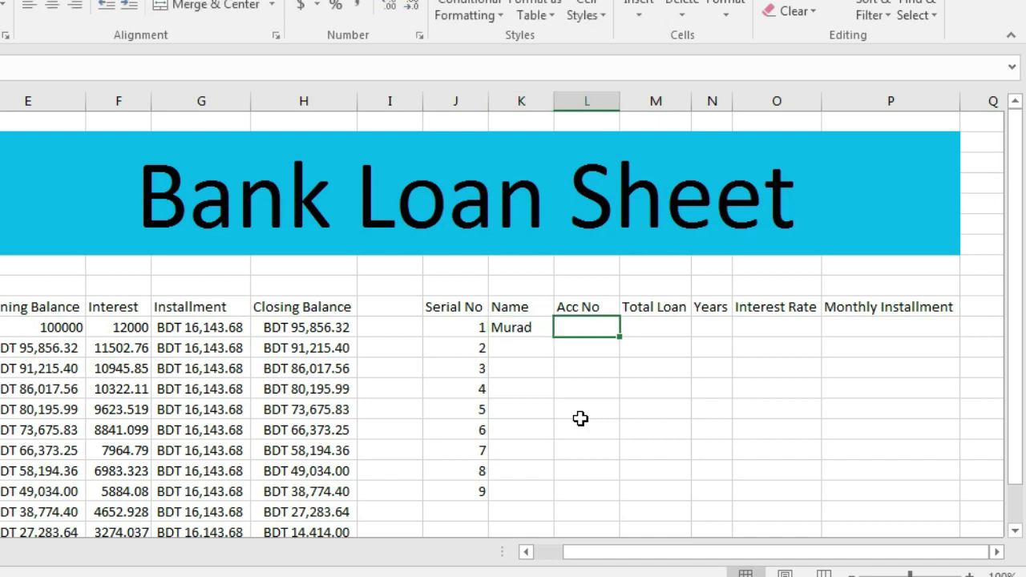
pyautogui.hotkey('shift', 'Tab')
pyautogui.press('Return')
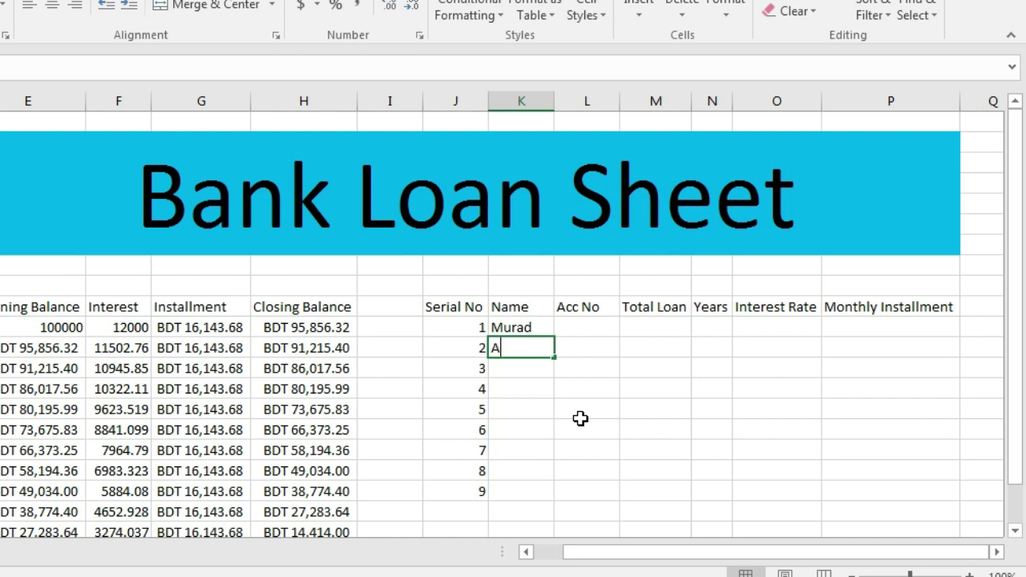
pyautogui.write('li')
pyautogui.press('Return')
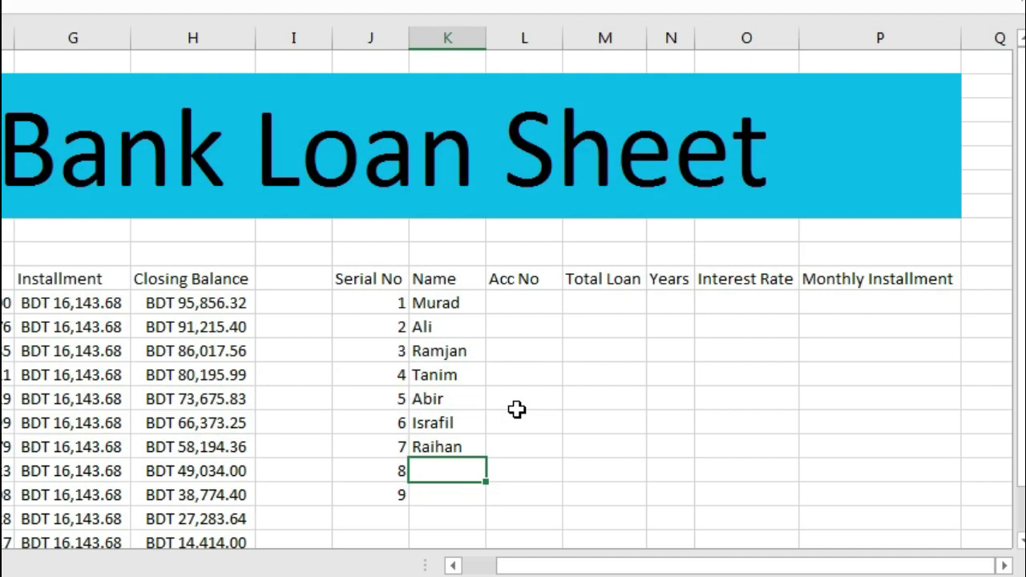
pyautogui.moveTo(398, 469); pyautogui.dragTo(477, 519)
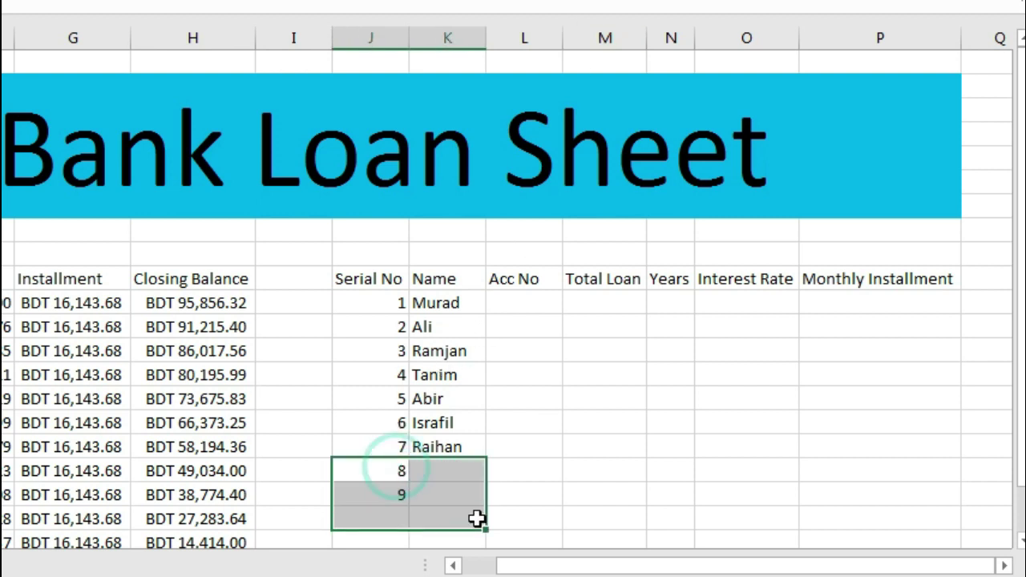
pyautogui.press('Delete')
# Step: Enter the first account number and fill it as a counting series for all seven customers
pyautogui.click(588, 347)
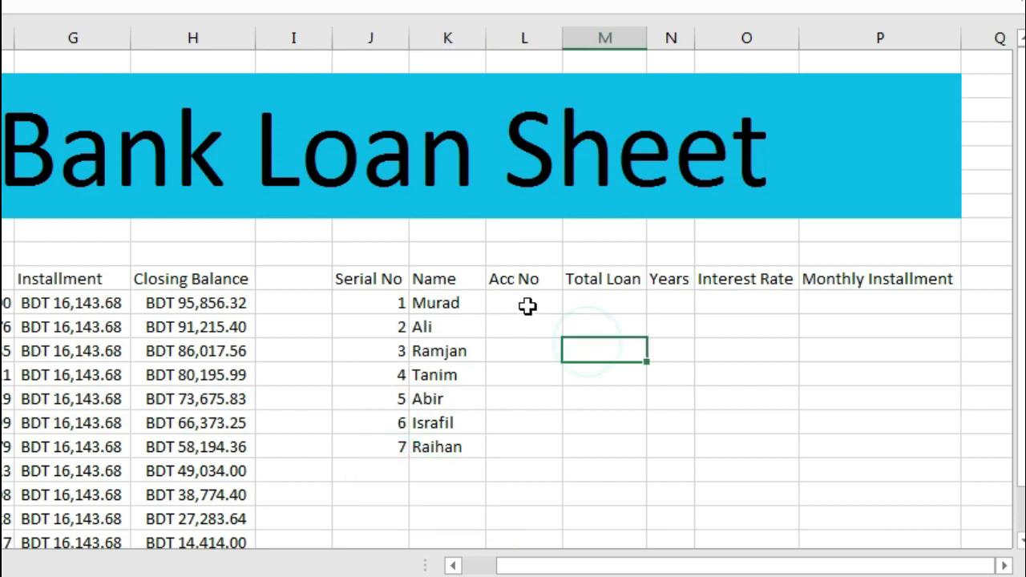
pyautogui.click(526, 302)
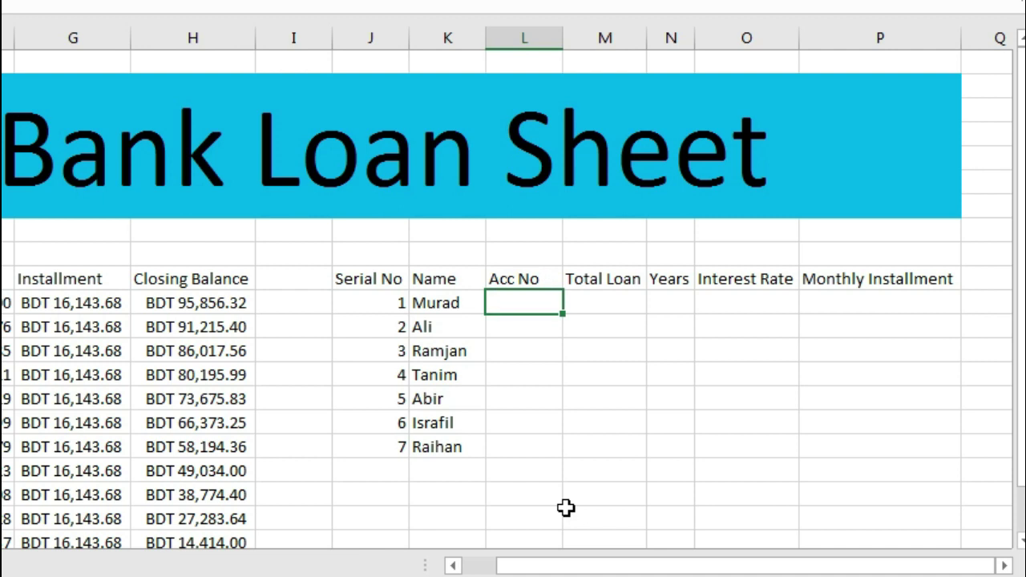
pyautogui.write('112')
pyautogui.click(533, 350)
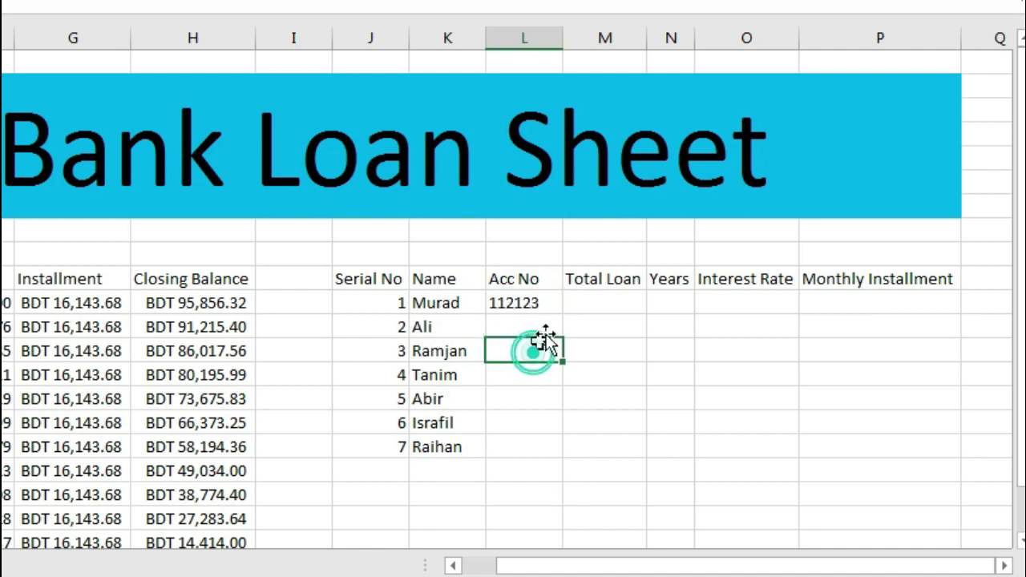
pyautogui.click(529, 306)
pyautogui.moveTo(565, 317); pyautogui.dragTo(565, 458)
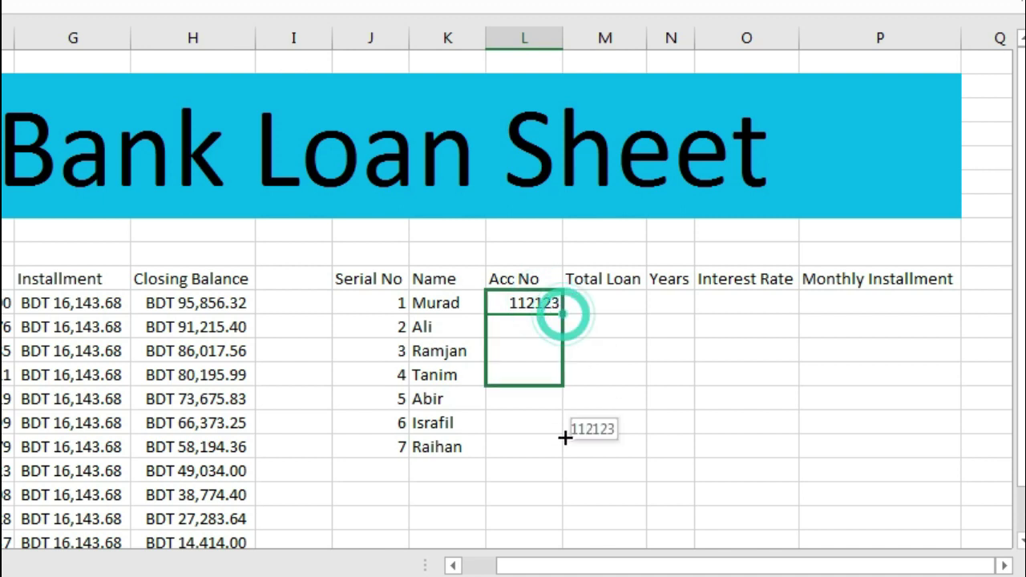
pyautogui.click(584, 481)
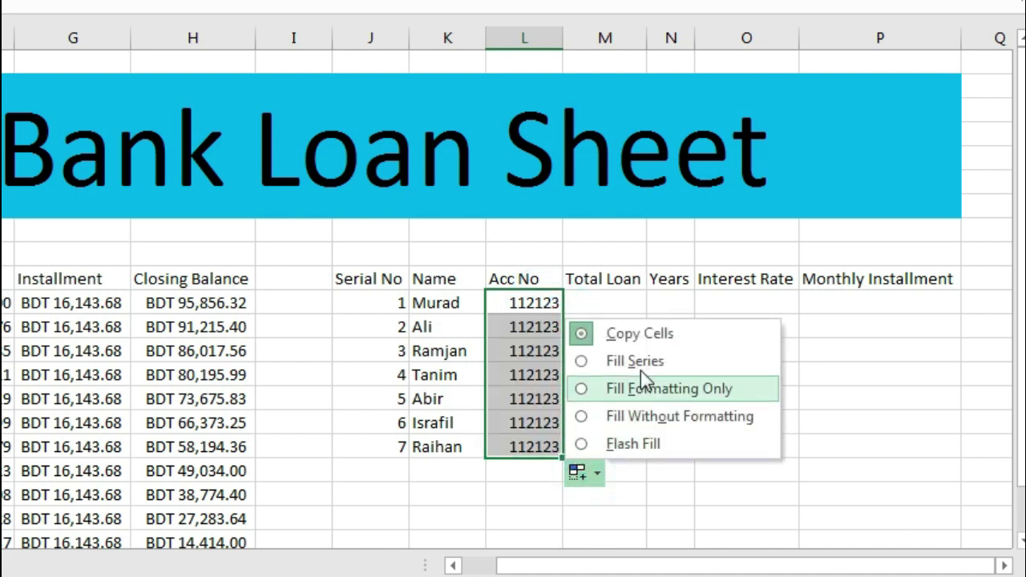
pyautogui.click(640, 363)
pyautogui.click(732, 356)
pyautogui.click(599, 303)
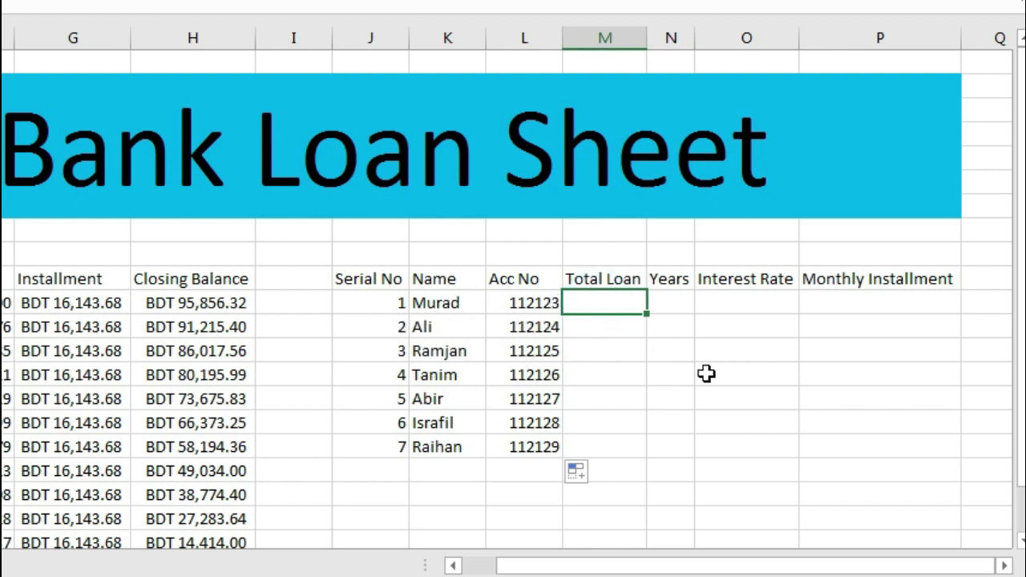
# Step: Enter loans 500000, 700000, 350000, 260000, 400000, 800000 and 1200000 under Total Loan
pyautogui.write('500000')
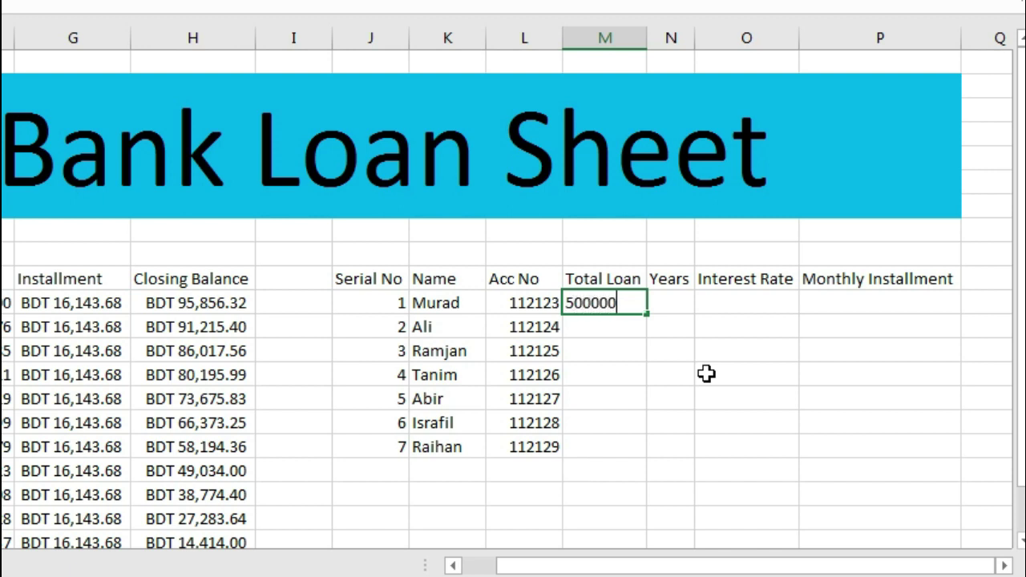
pyautogui.click(613, 337)
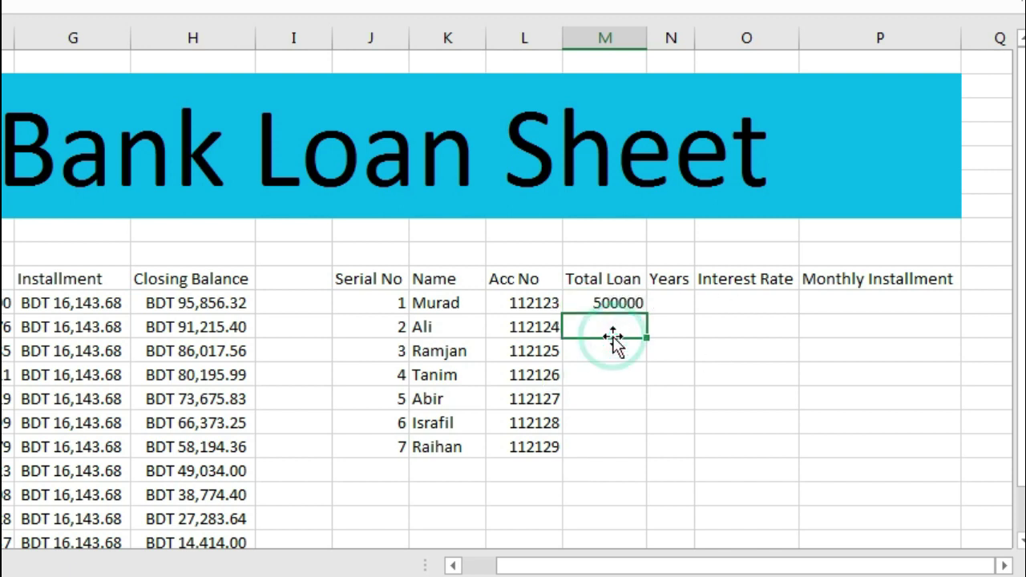
pyautogui.write('700000')
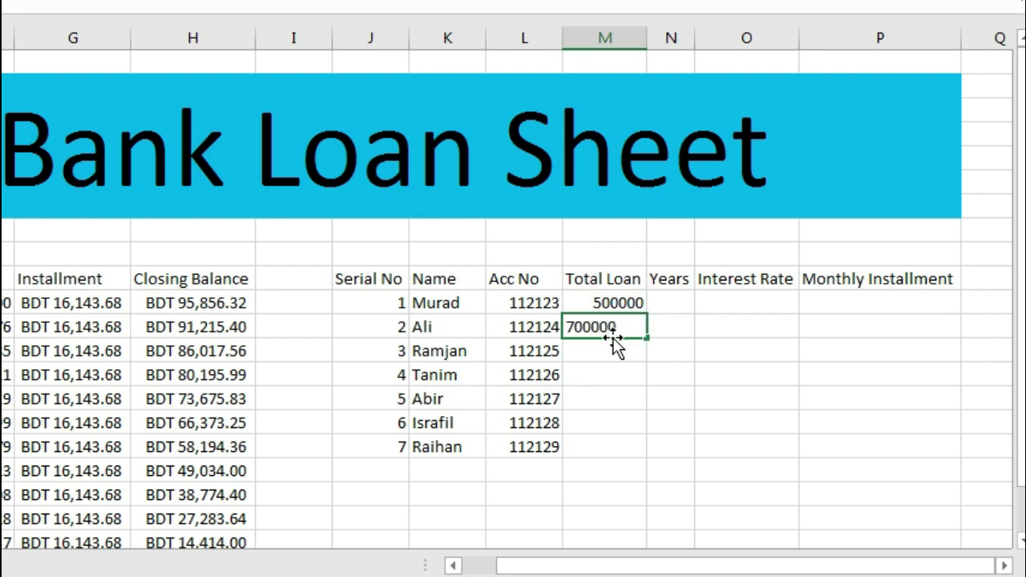
pyautogui.press('Return')
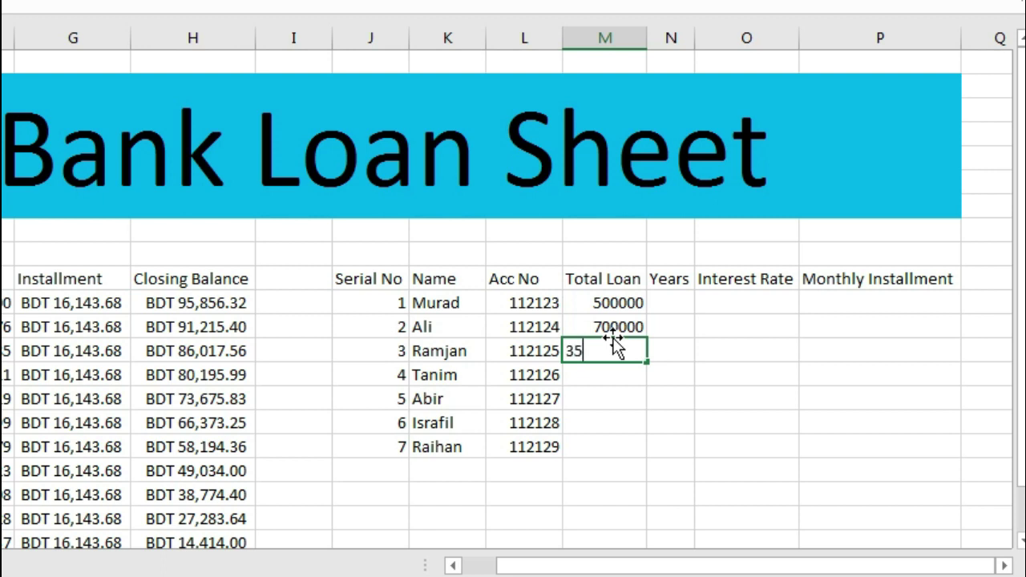
pyautogui.press('Return')
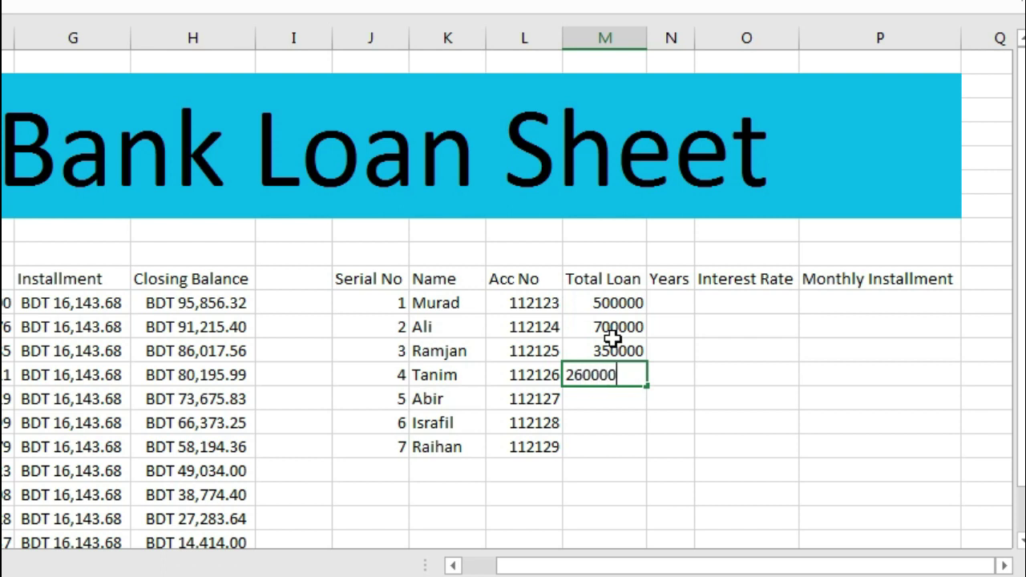
pyautogui.press('Return')
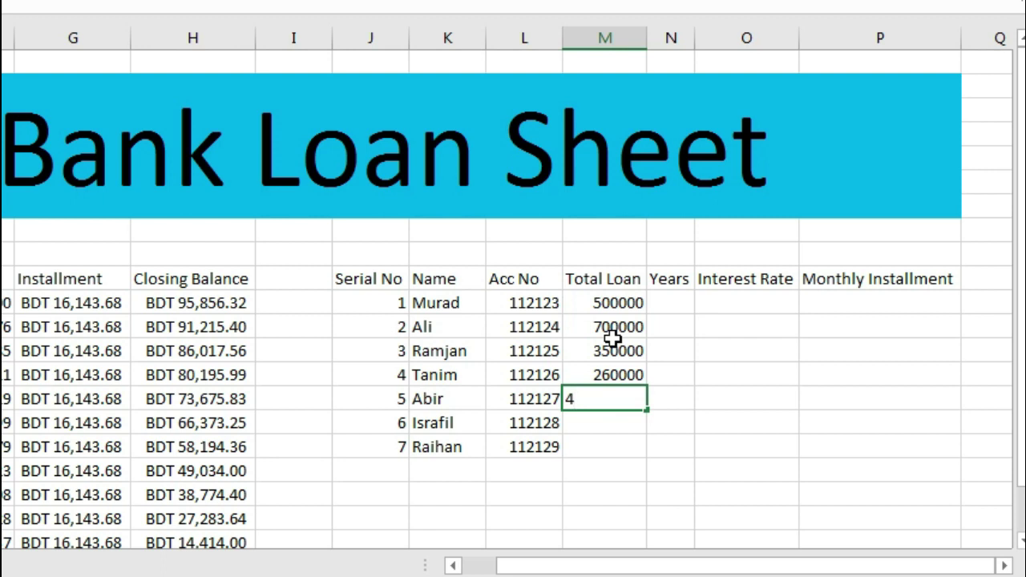
pyautogui.write('0000')
pyautogui.press('Return')
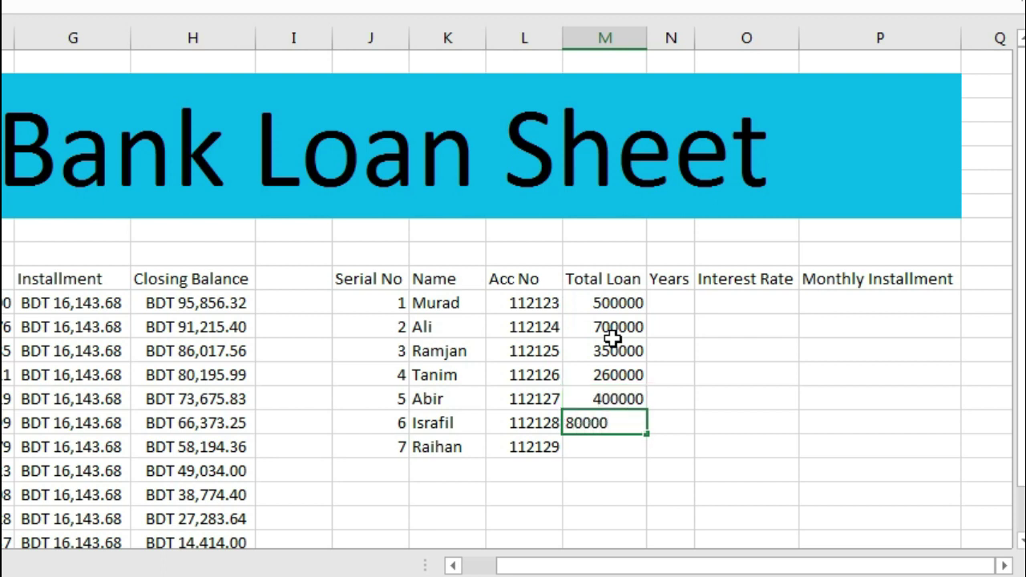
pyautogui.write('0')
pyautogui.press('Return')
pyautogui.write('200000')
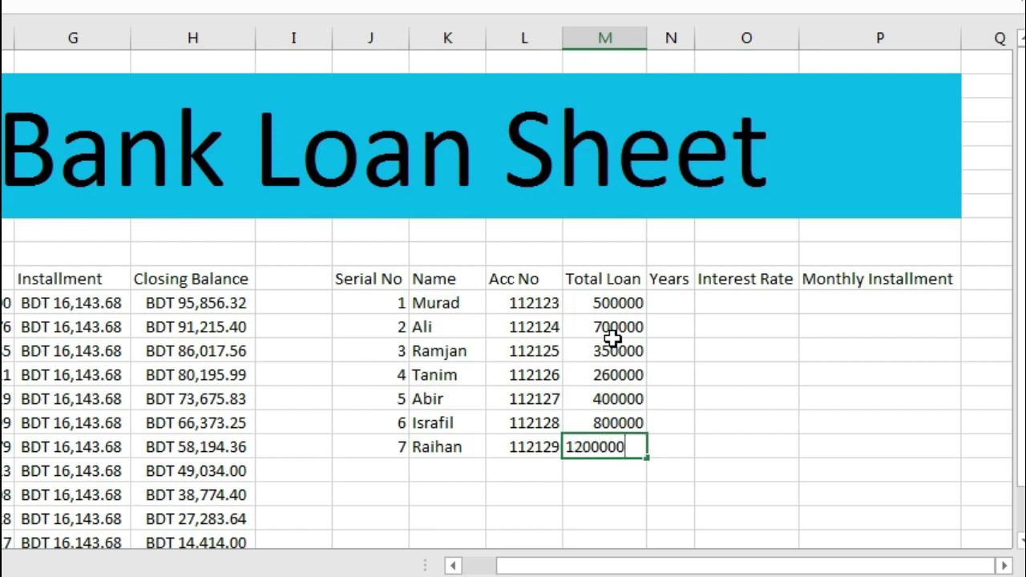
pyautogui.click(664, 300)
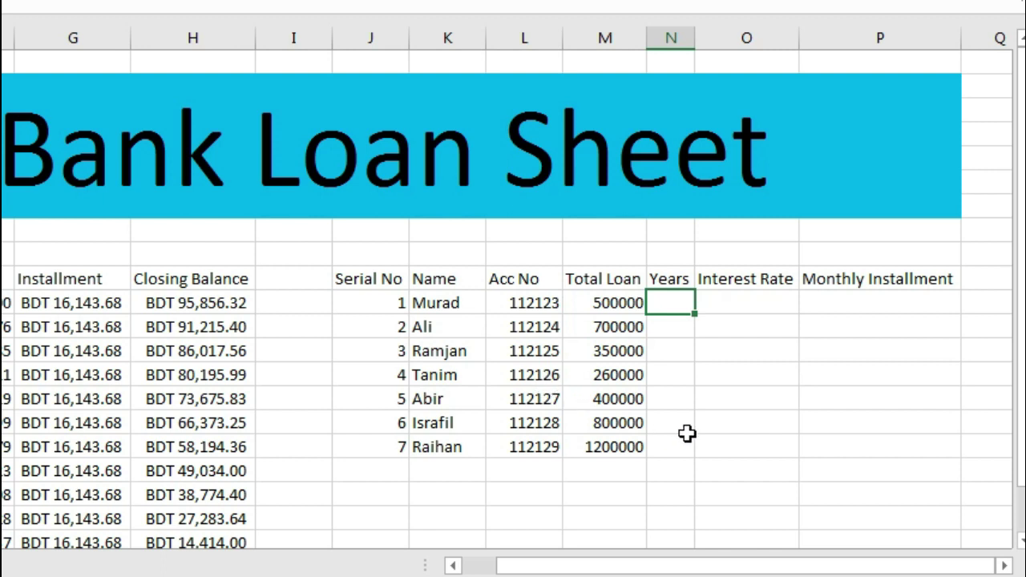
# Step: Enter loan terms of 3, 5, 6, 8, 3, 10 and 12 years in column N
pyautogui.click(678, 300)
pyautogui.write('3')
pyautogui.press('Return')
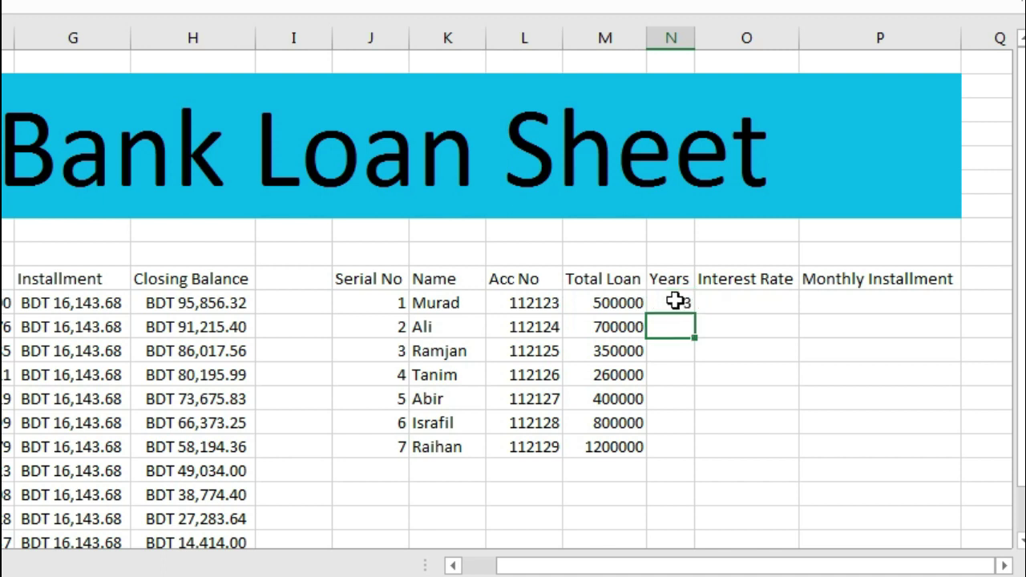
pyautogui.write('5')
pyautogui.press('Return')
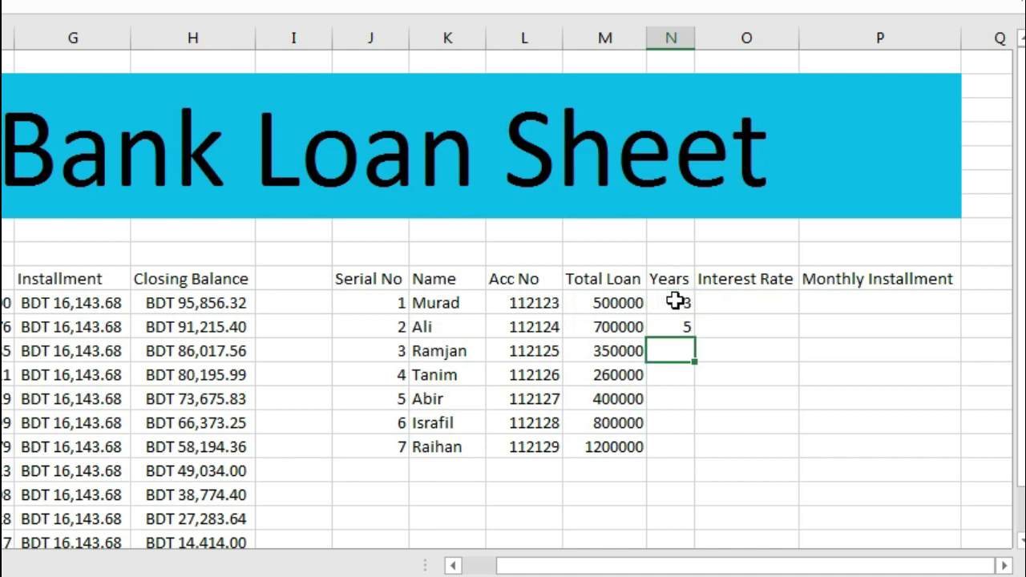
pyautogui.write('6')
pyautogui.press('Return')
pyautogui.write('8')
pyautogui.press('Return')
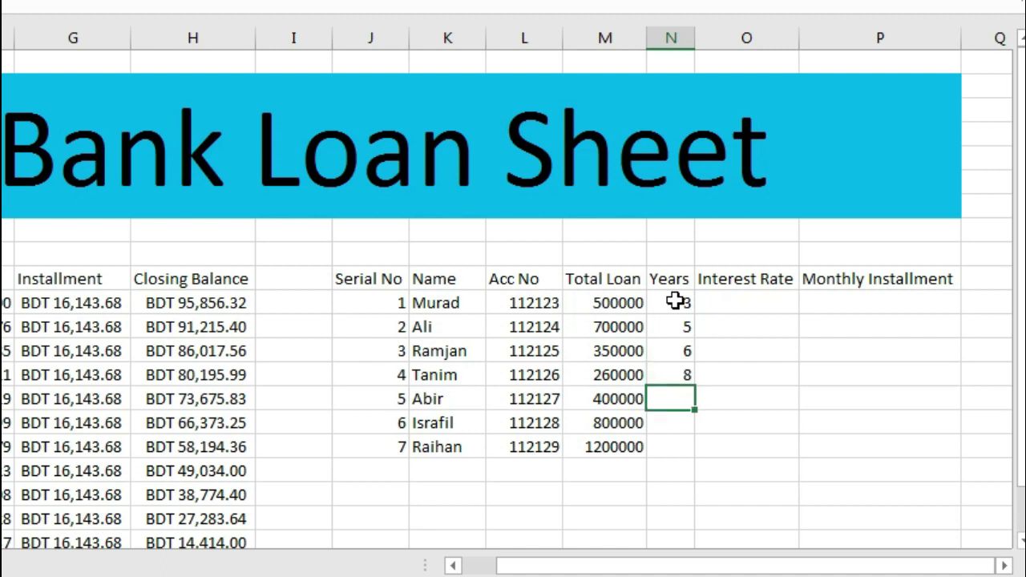
pyautogui.write('3')
pyautogui.press('Return')
pyautogui.write('10')
pyautogui.press('Return')
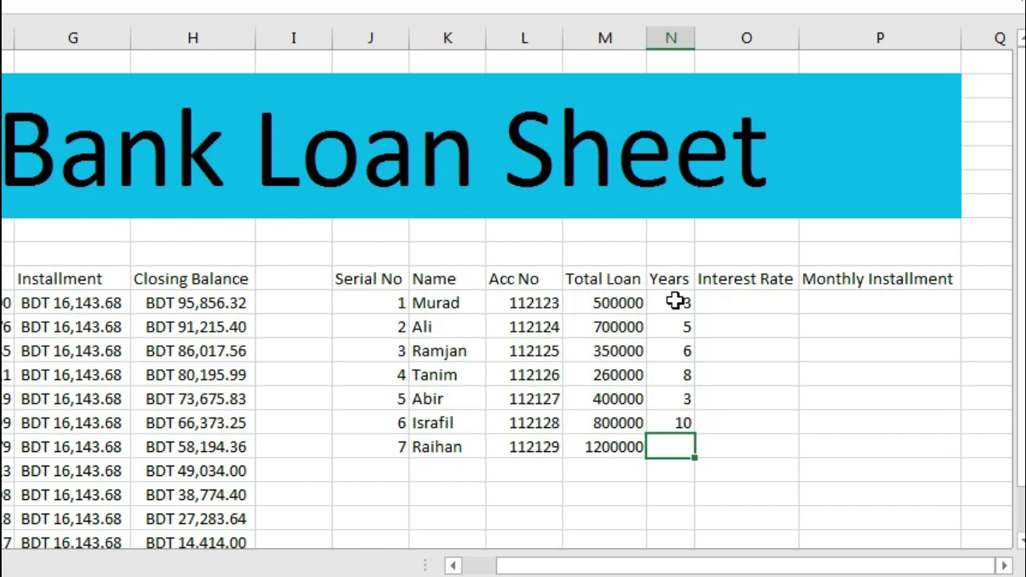
pyautogui.write('12')
pyautogui.click(763, 298)
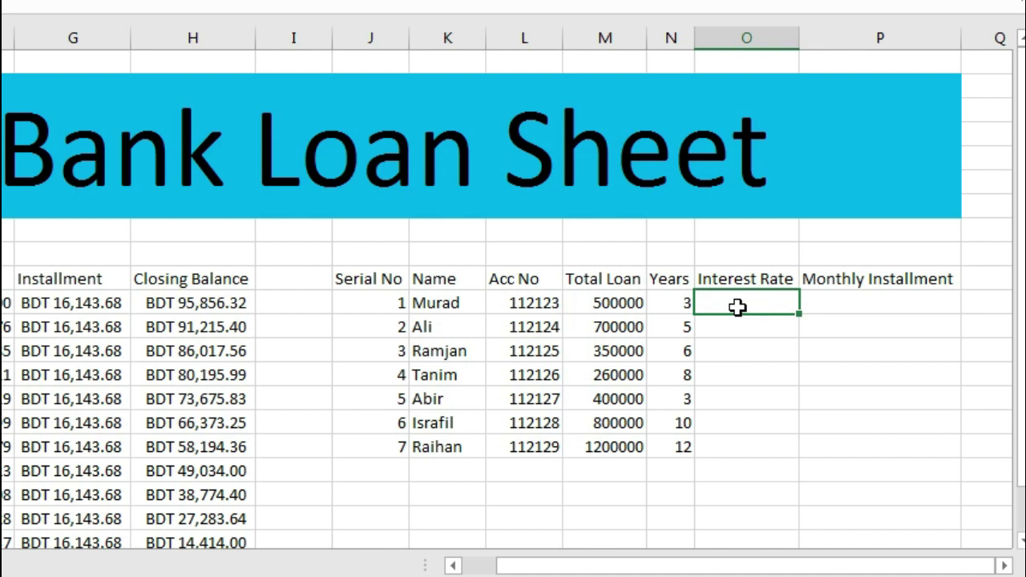
# Step: Type interest rates 12%, 10%, 8%, 11%, 9%, 13% and 15% down column O
pyautogui.write('12')
pyautogui.write('%')
pyautogui.press('Return')
pyautogui.write('10%')
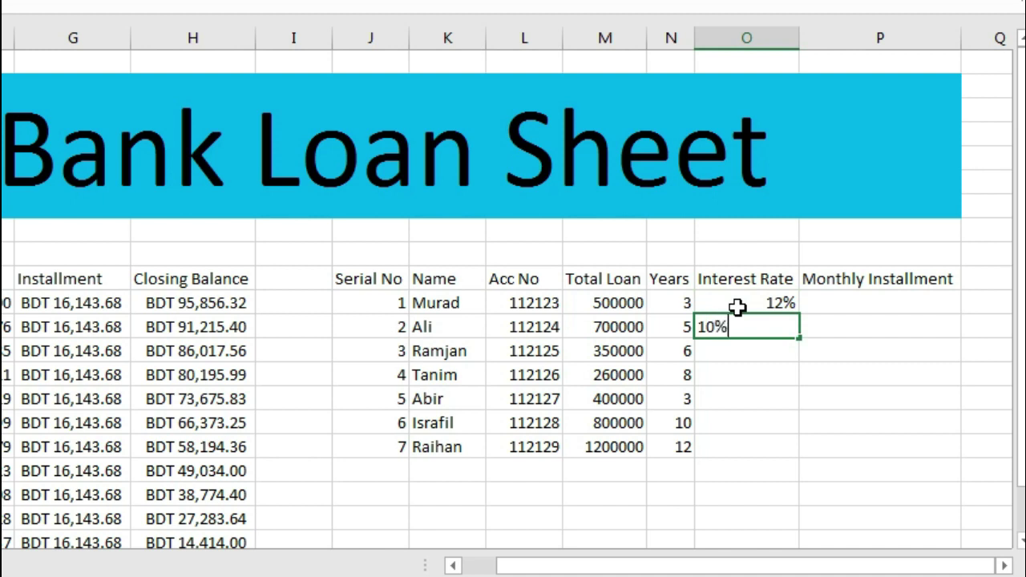
pyautogui.press('Return')
pyautogui.write('8%')
pyautogui.press('Return')
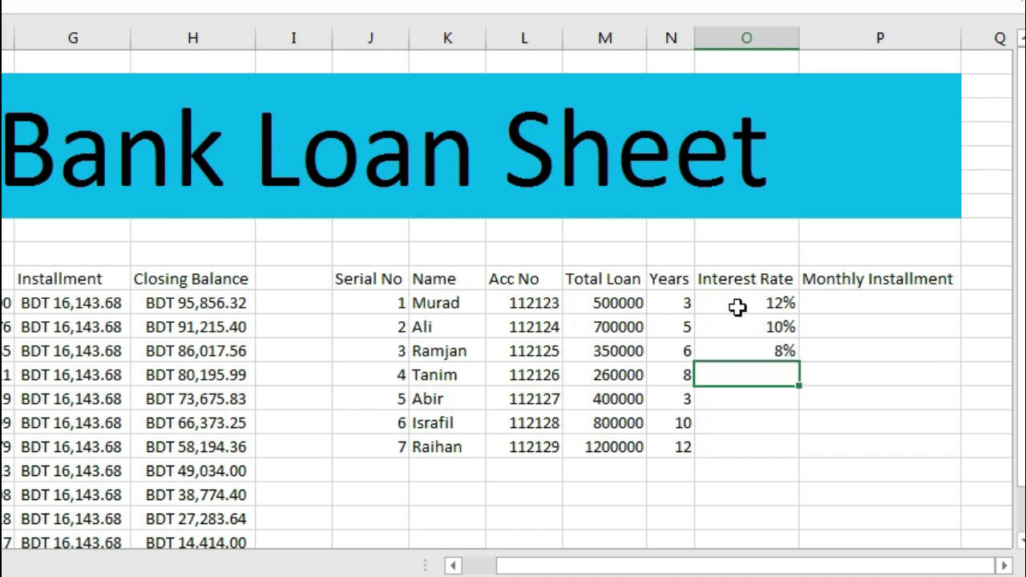
pyautogui.write('11')
pyautogui.write('%')
pyautogui.press('Return')
pyautogui.write('9')
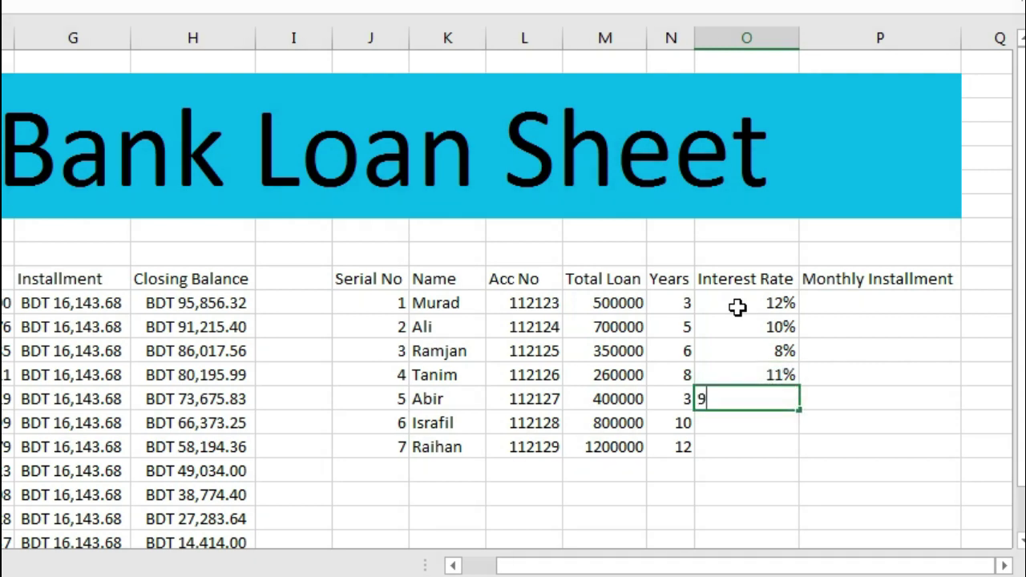
pyautogui.write('%')
pyautogui.press('Return')
pyautogui.write('13%')
pyautogui.press('Return')
pyautogui.write('15%')
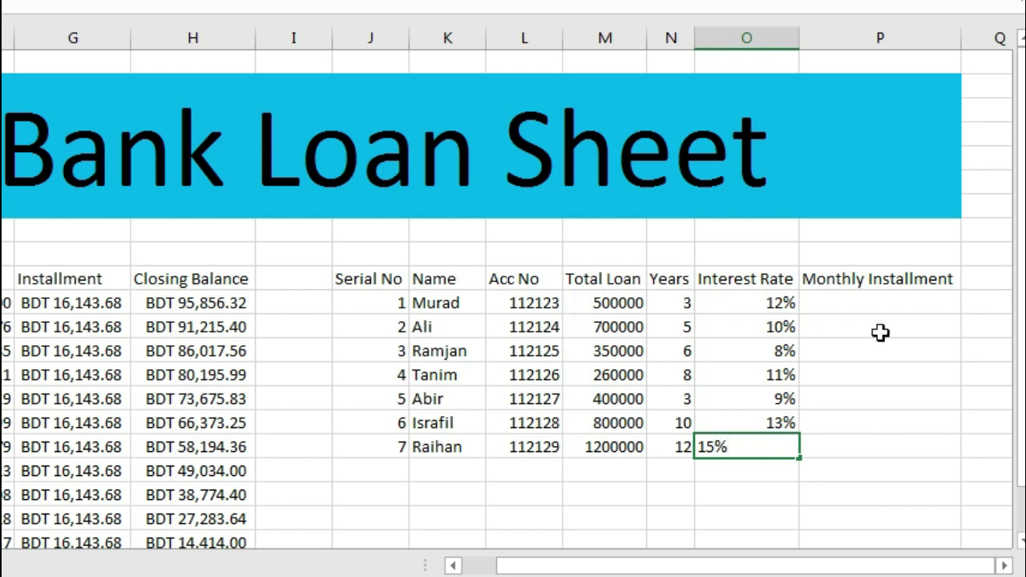
pyautogui.click(874, 309)
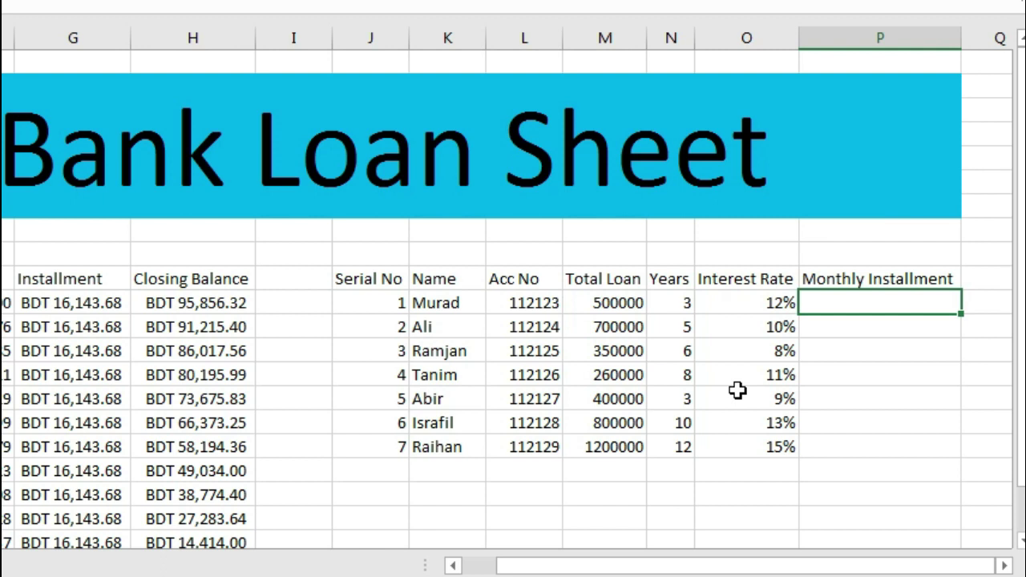
# Step: Enter =PMT(O11/12,N11*12,M11) in P11, giving a first installment of ($16,607.15)
pyautogui.write('=')
pyautogui.write('pmt')
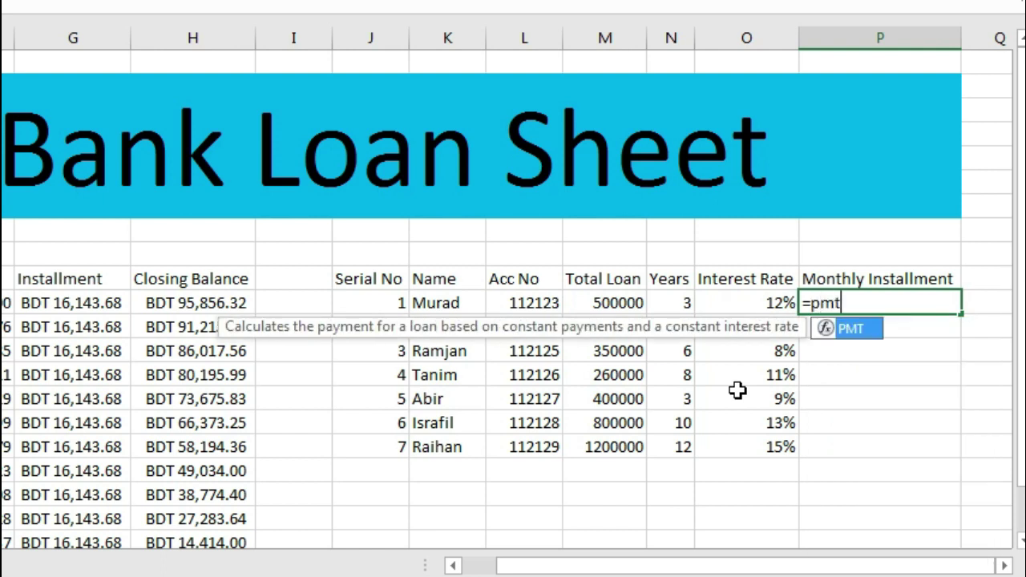
pyautogui.doubleClick(852, 335)
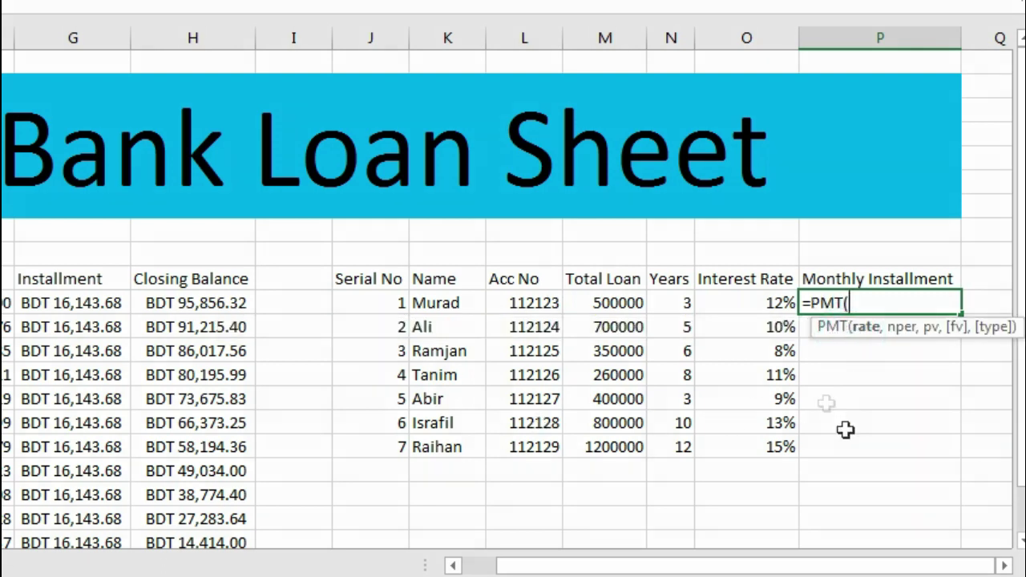
pyautogui.click(755, 305)
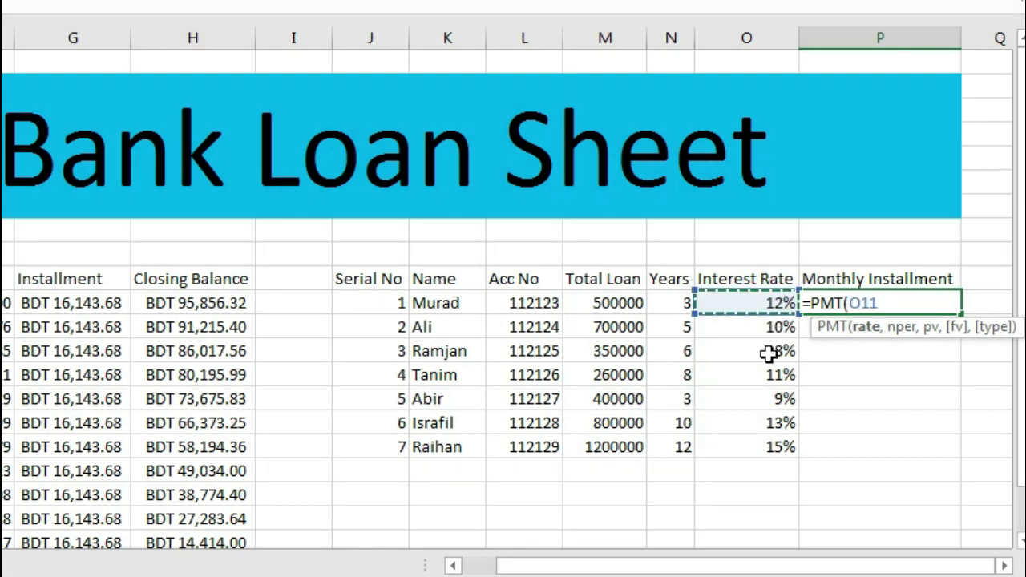
pyautogui.write('/12')
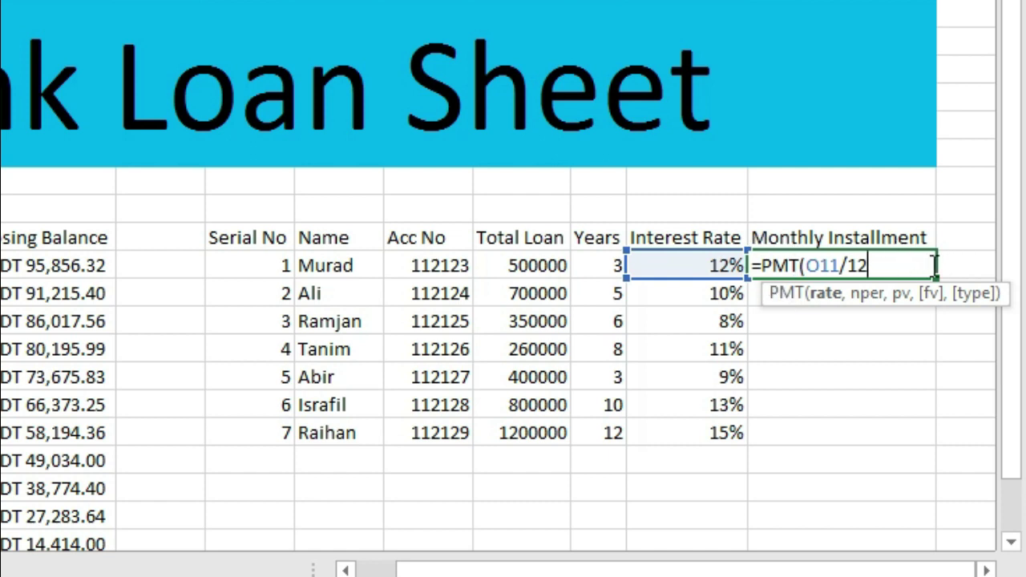
pyautogui.write(',')
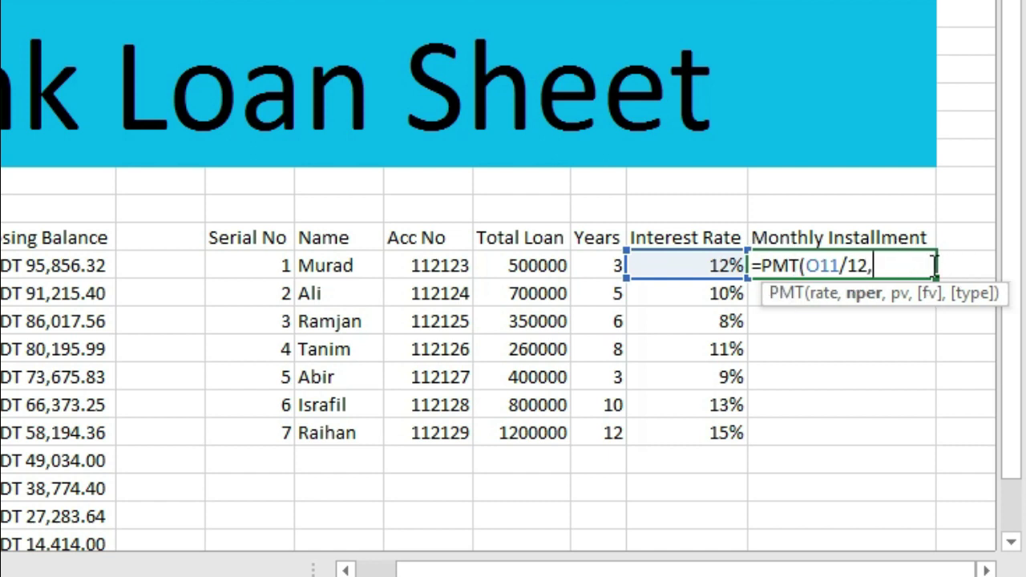
pyautogui.click(598, 267)
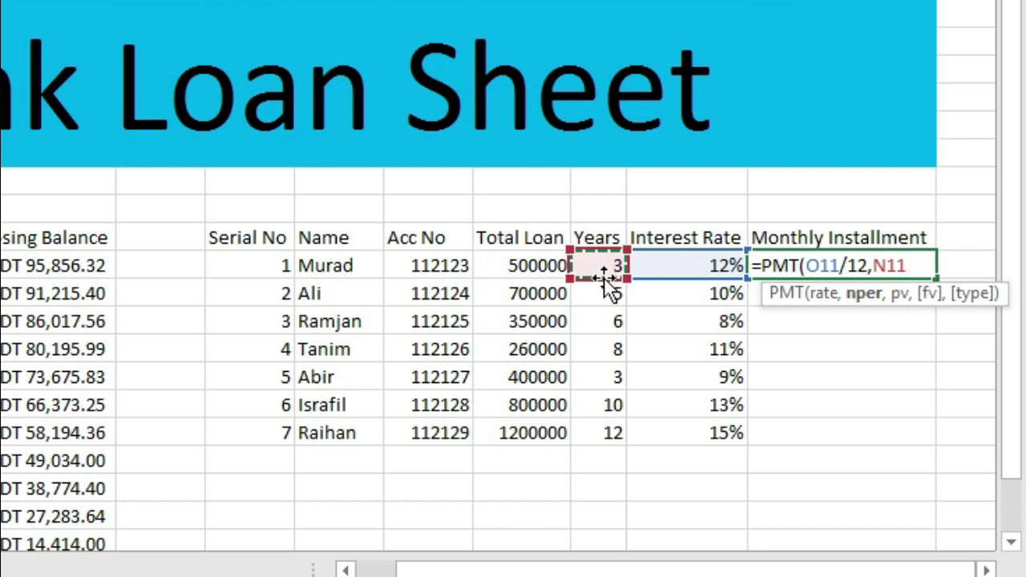
pyautogui.write('*')
pyautogui.write('12,')
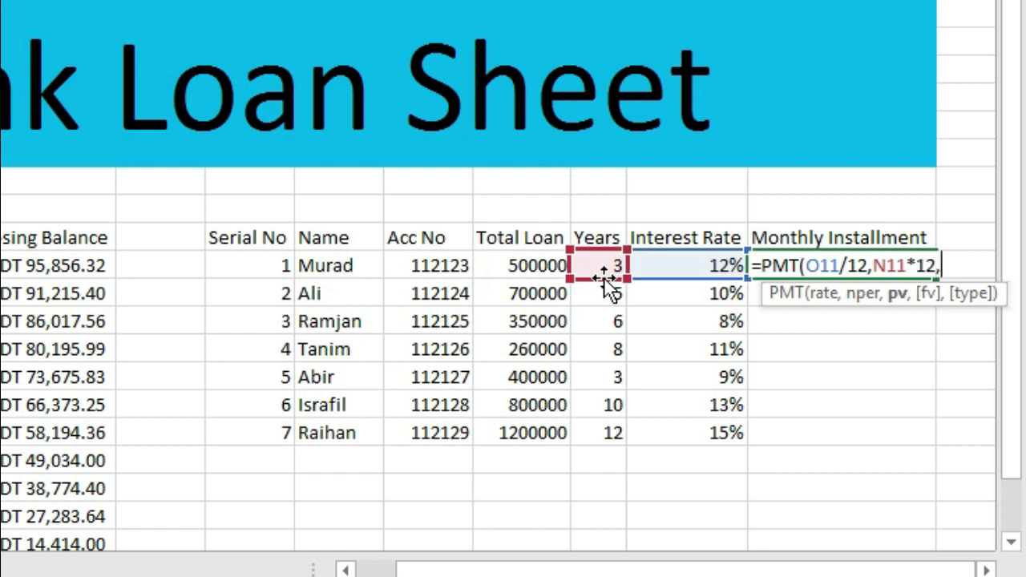
pyautogui.click(519, 271)
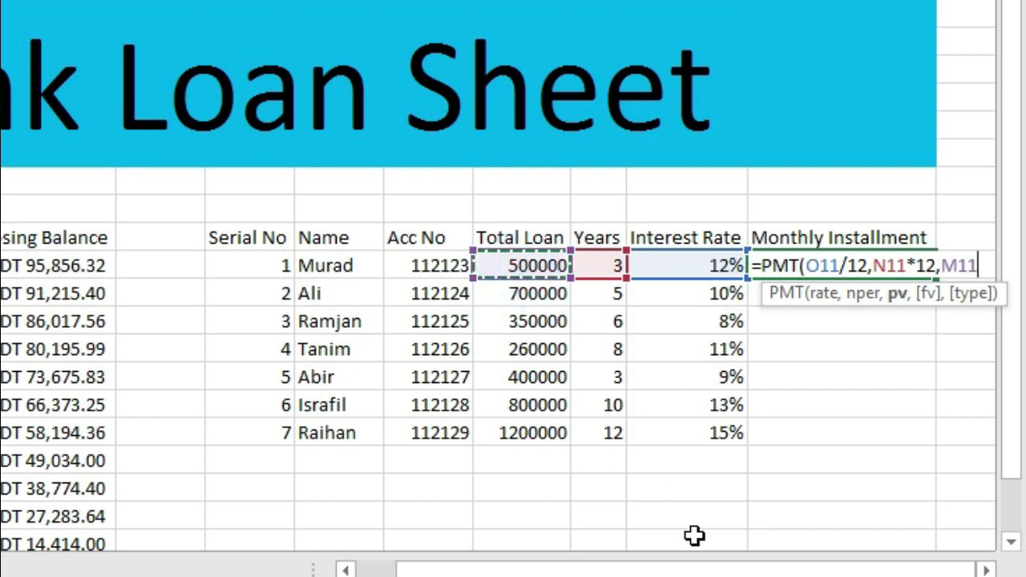
pyautogui.write(')')
pyautogui.press('Return')
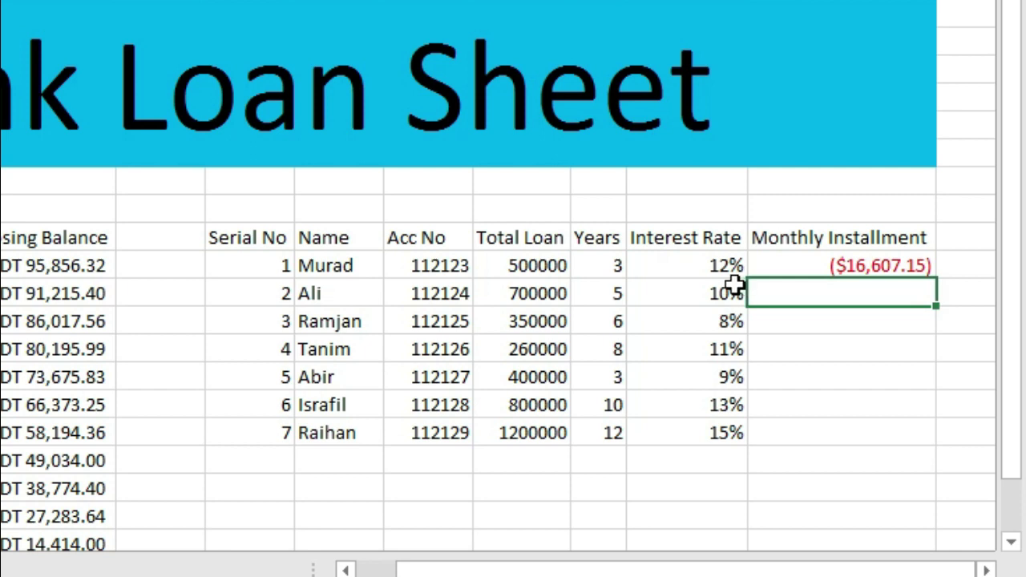
pyautogui.click(798, 264)
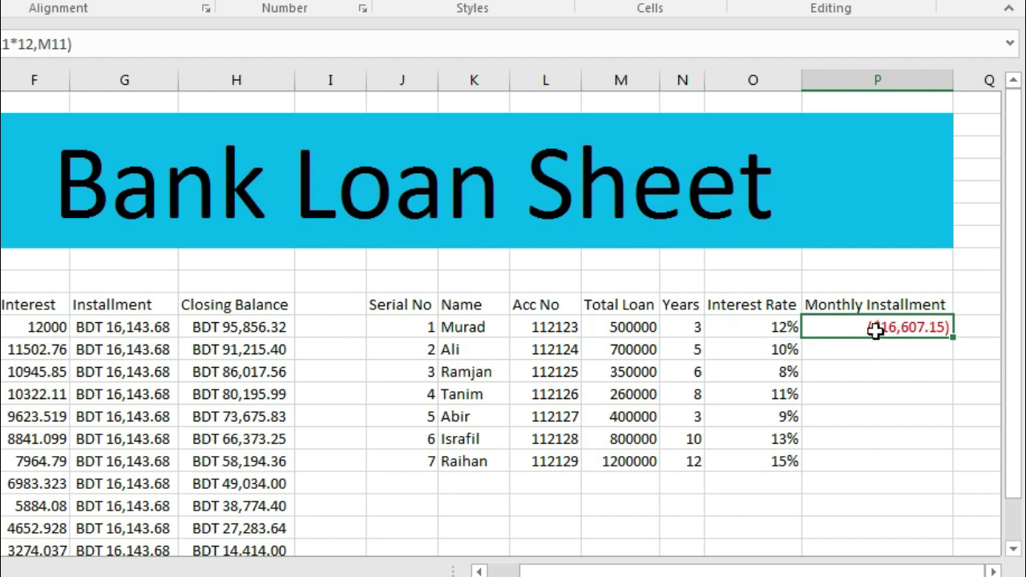
# Step: Format cell P11 as BDT currency with red negatives, so it shows BDT 16,607.15
pyautogui.rightClick(876, 330)
pyautogui.click(727, 233)
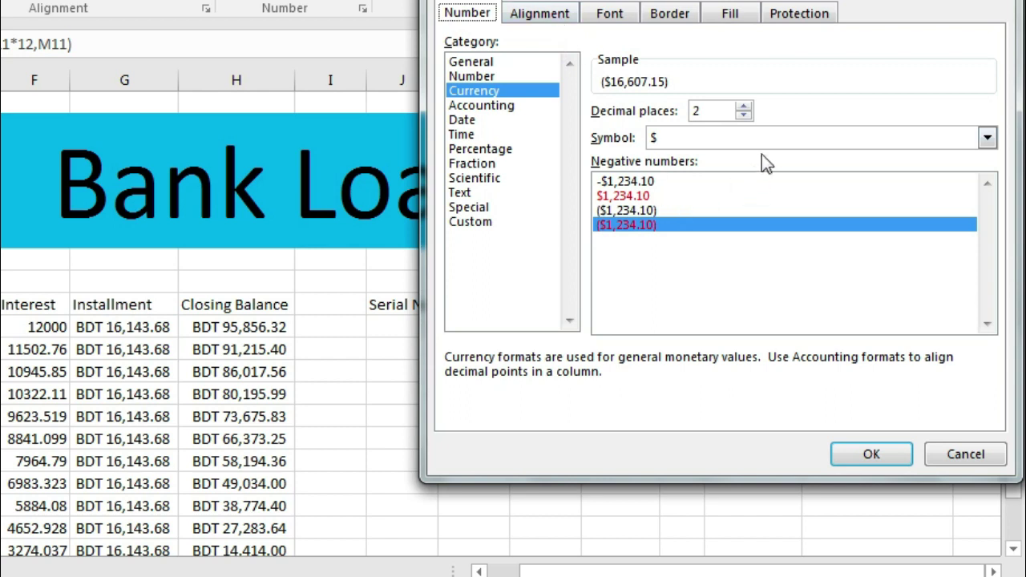
pyautogui.click(764, 141)
pyautogui.press('b')
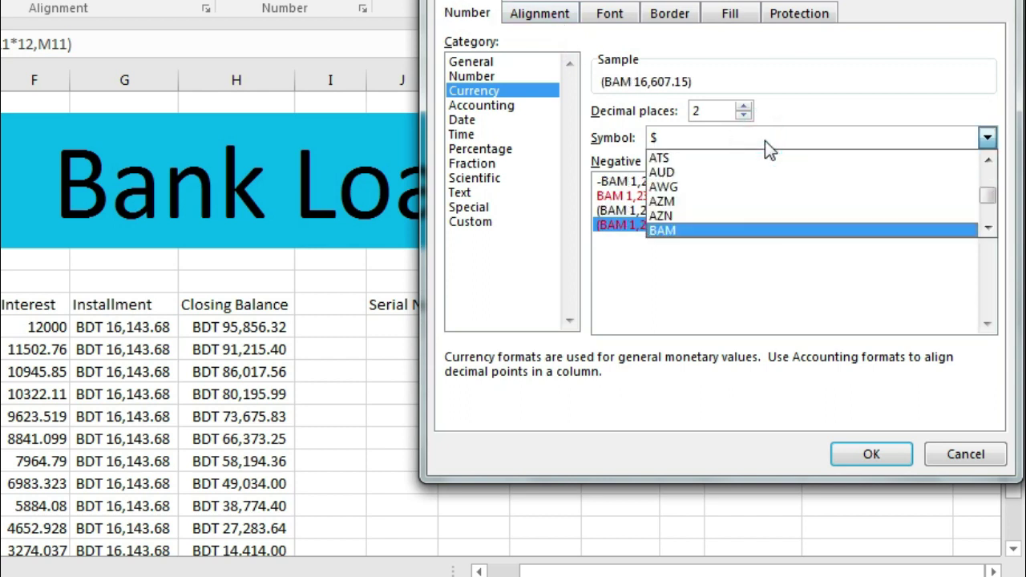
pyautogui.click(991, 228)
pyautogui.click(988, 229)
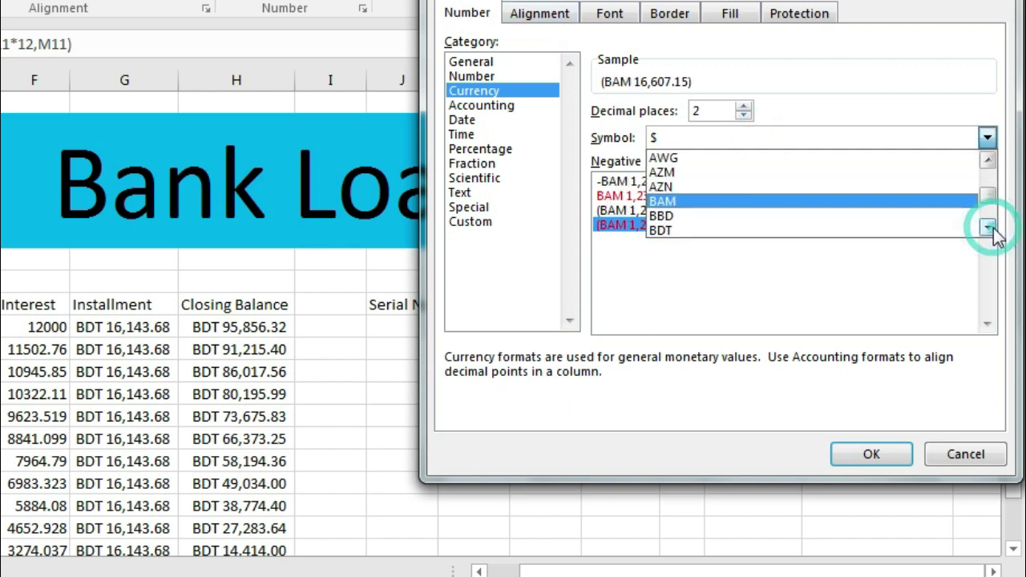
pyautogui.click(756, 229)
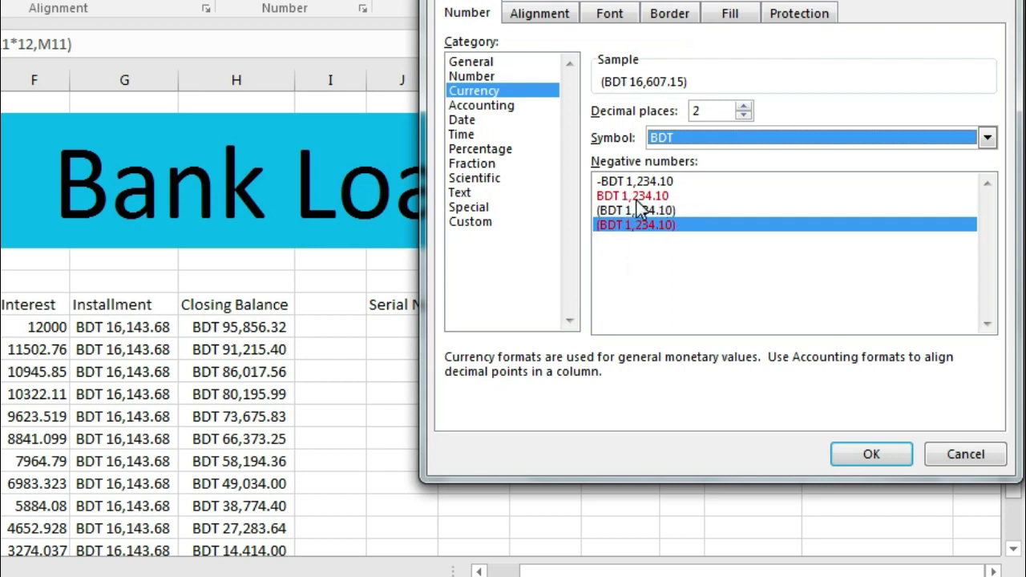
pyautogui.click(639, 197)
pyautogui.click(863, 449)
pyautogui.click(820, 437)
pyautogui.click(863, 328)
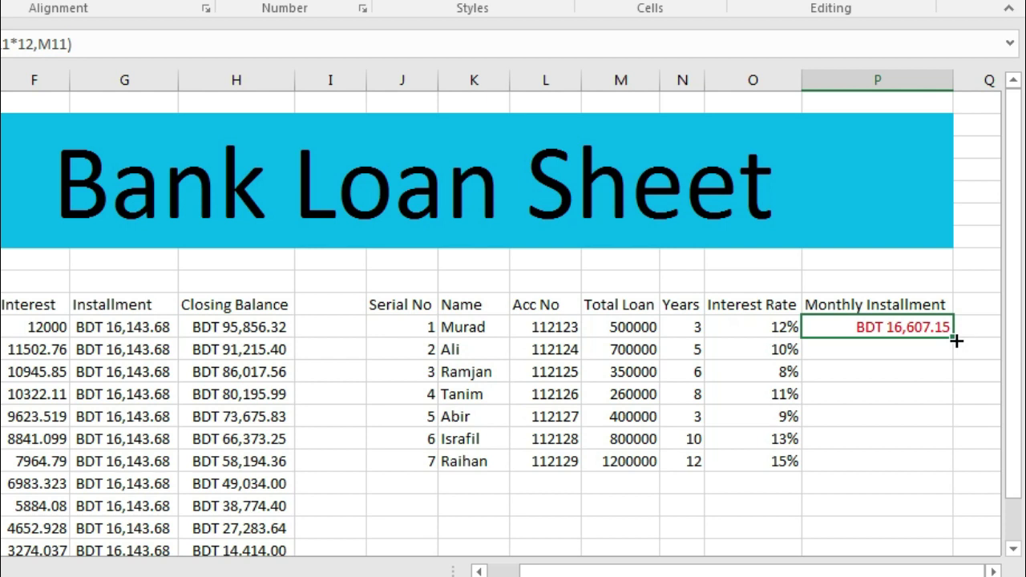
# Step: Fill P11's installment formula down to row 17, clearing the overshoot, ending at BDT 18,010.52
pyautogui.moveTo(953, 340); pyautogui.dragTo(939, 470)
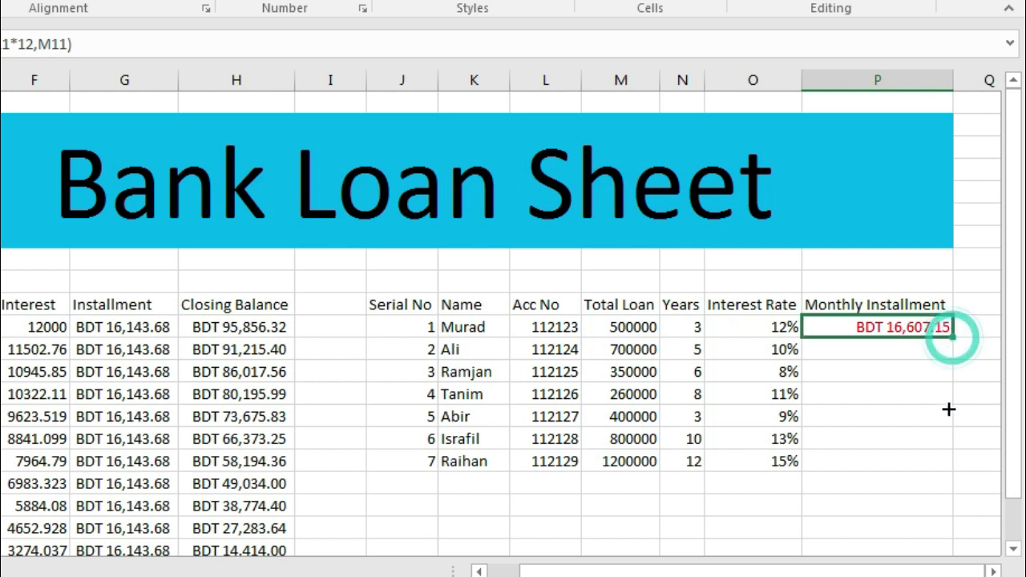
pyautogui.click(852, 527)
pyautogui.moveTo(905, 349); pyautogui.dragTo(890, 493)
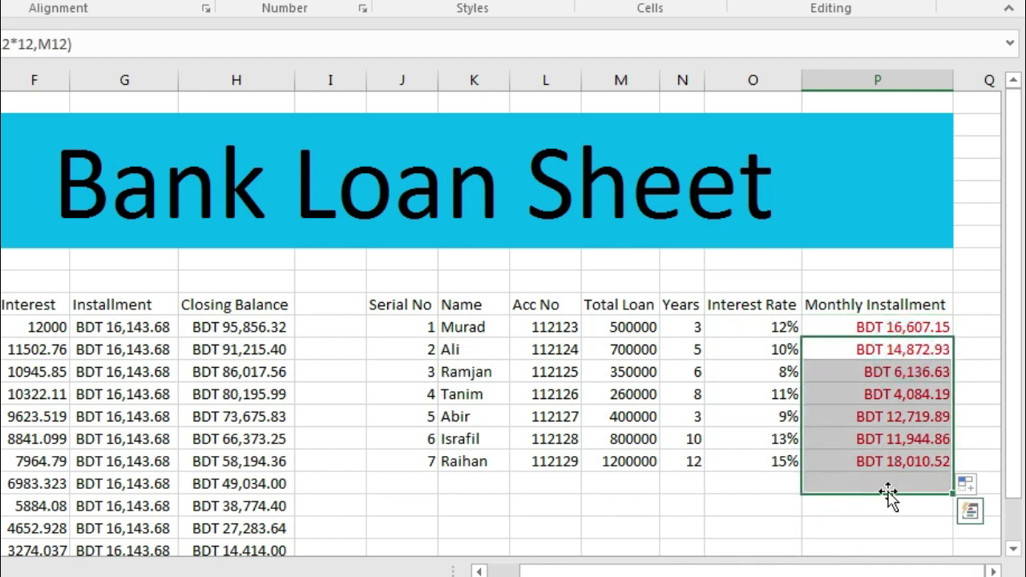
pyautogui.press('Delete')
pyautogui.click(930, 327)
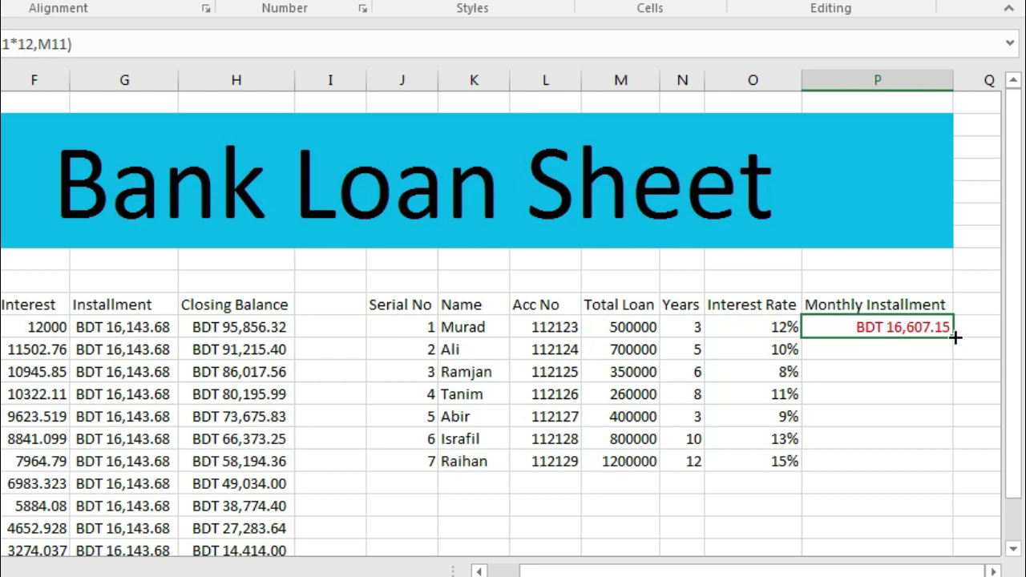
pyautogui.doubleClick(954, 338)
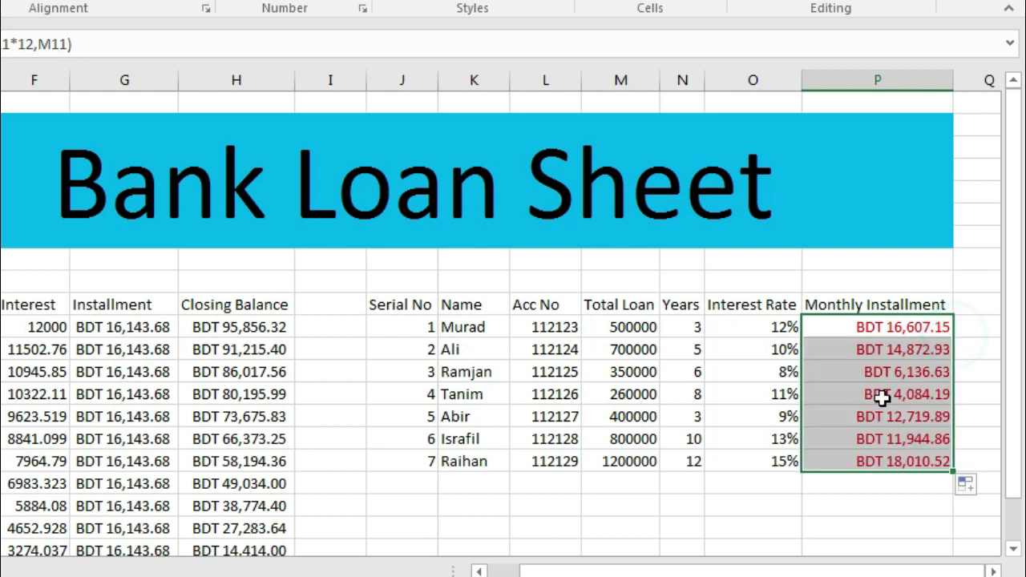
pyautogui.click(796, 527)
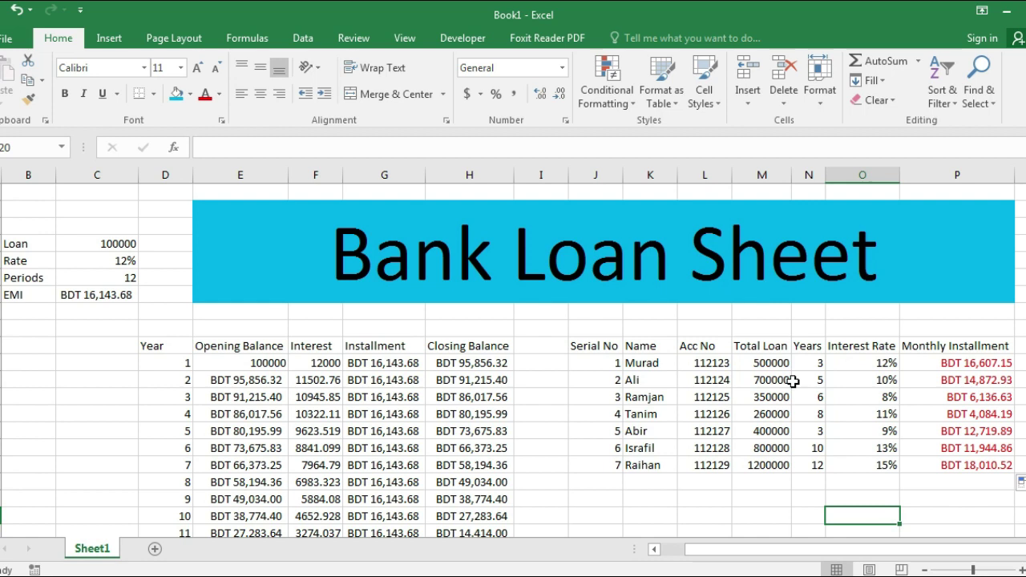
pyautogui.hotkey('ctrl', 'z')
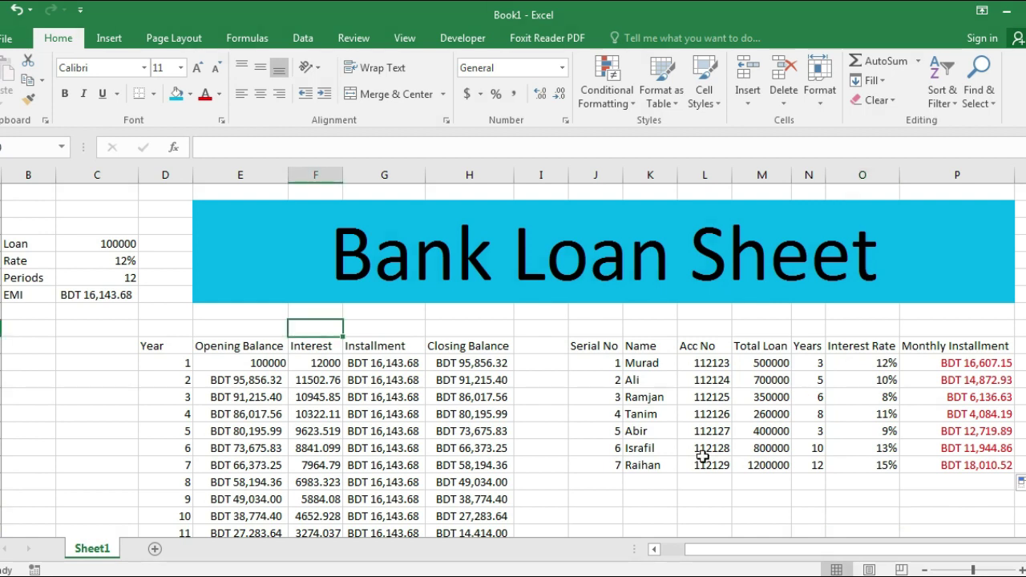